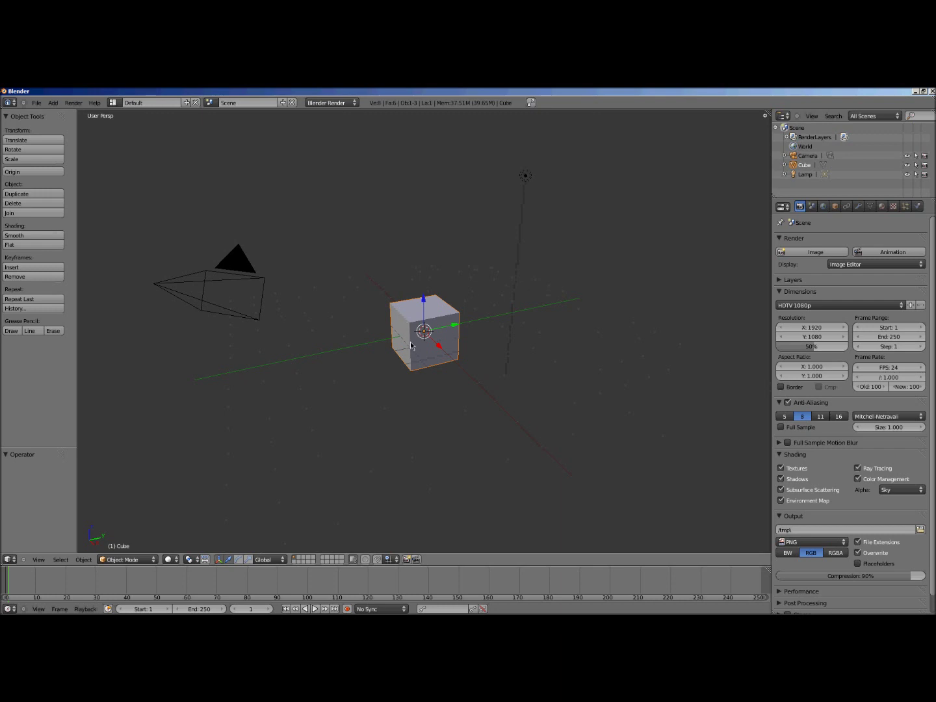
Step: Delete the default cube
{"action": "middle_click_drag", "start_coordinate": [430, 380], "coordinate": [470, 369]}
{"action": "scroll", "coordinate": [547, 353], "scroll_direction": "up", "scroll_amount": 5}
{"action": "middle_click_drag", "start_coordinate": [610, 355], "coordinate": [527, 367]}
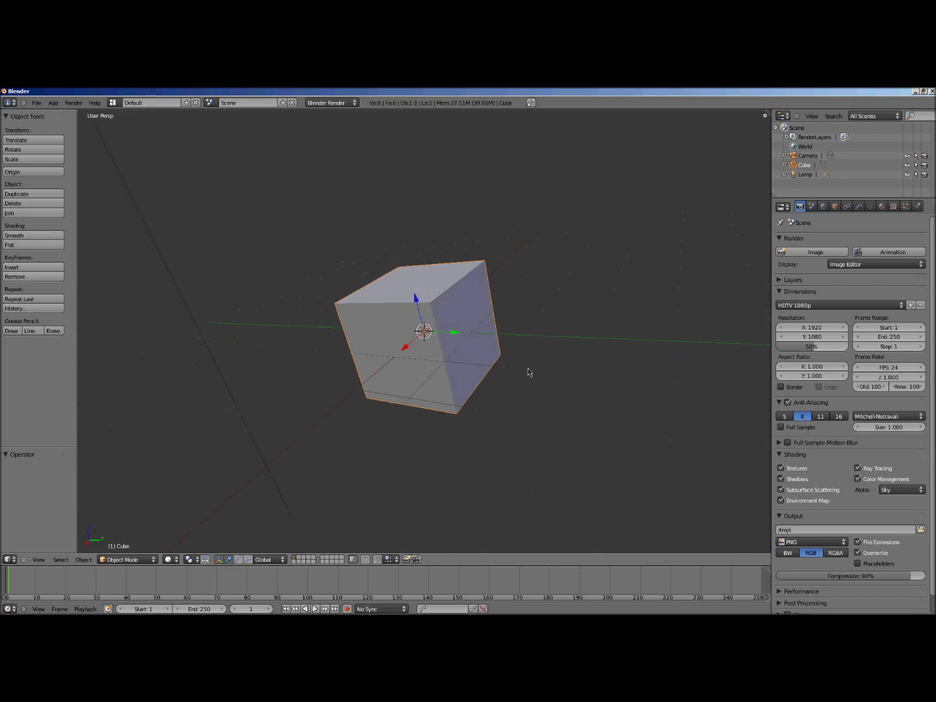
{"action": "mouse_move", "coordinate": [371, 388]}
{"action": "middle_mouse_down"}
{"action": "mouse_move", "coordinate": [596, 369]}
{"action": "mouse_move", "coordinate": [564, 351]}
{"action": "middle_mouse_up"}
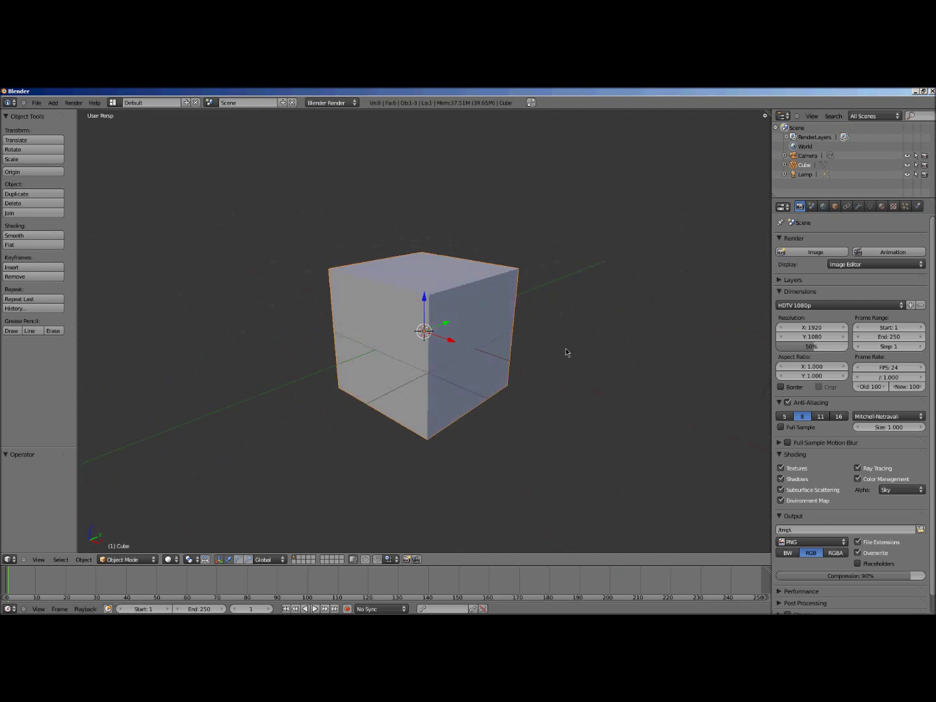
{"action": "scroll", "coordinate": [599, 320], "scroll_direction": "down", "scroll_amount": 2}
{"action": "middle_click_drag", "start_coordinate": [633, 305], "coordinate": [594, 330]}
{"action": "mouse_move", "coordinate": [261, 460]}
{"action": "middle_mouse_down"}
{"action": "mouse_move", "coordinate": [436, 486]}
{"action": "mouse_move", "coordinate": [529, 437]}
{"action": "mouse_move", "coordinate": [429, 414]}
{"action": "mouse_move", "coordinate": [530, 354]}
{"action": "mouse_move", "coordinate": [478, 417]}
{"action": "middle_mouse_up"}
{"action": "middle_click_drag", "start_coordinate": [605, 301], "coordinate": [507, 377]}
{"action": "middle_click_drag", "start_coordinate": [490, 288], "coordinate": [591, 272]}
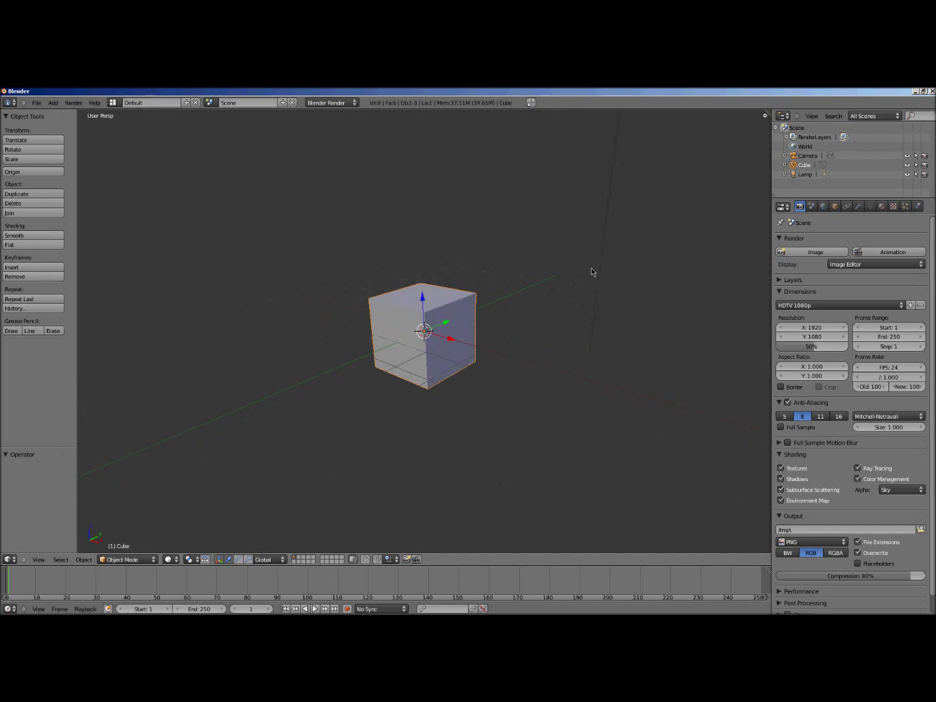
{"action": "mouse_move", "coordinate": [419, 371]}
{"action": "middle_mouse_down"}
{"action": "mouse_move", "coordinate": [508, 402]}
{"action": "mouse_move", "coordinate": [594, 370]}
{"action": "mouse_move", "coordinate": [609, 324]}
{"action": "middle_mouse_up"}
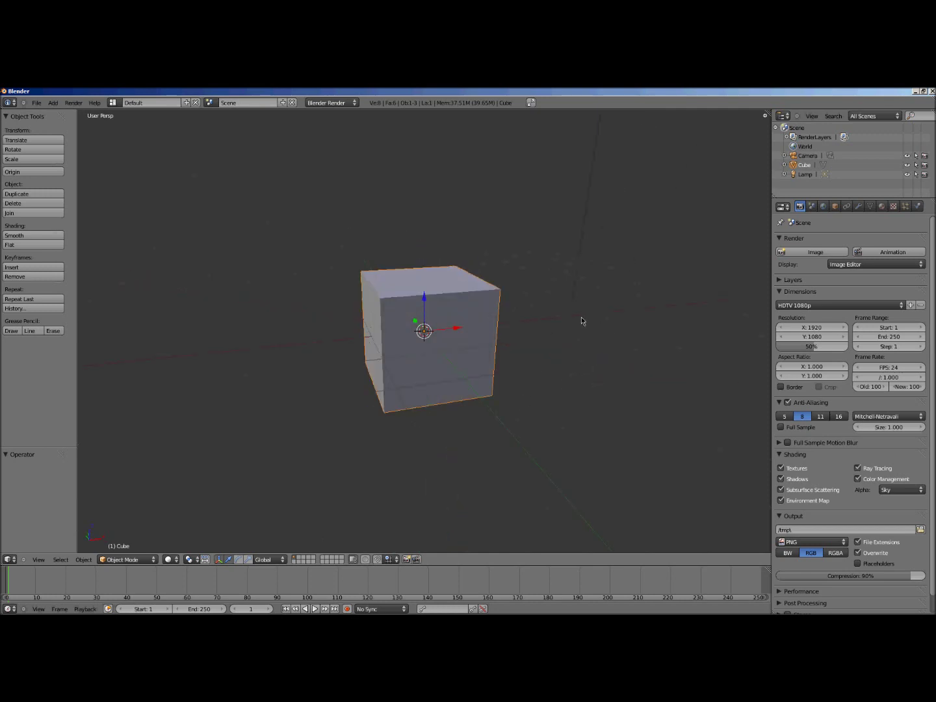
{"action": "key", "text": "x"}
{"action": "left_click", "coordinate": [523, 330]}
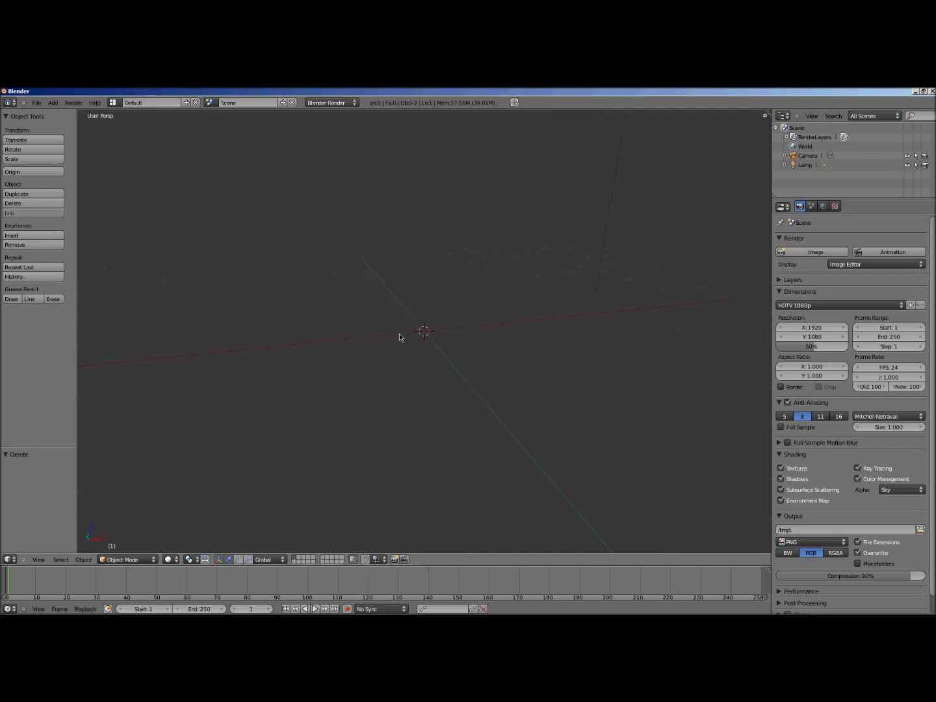
Step: Add a Bezier curve and a Bezier circle at the 3D cursor
{"action": "key", "text": "shift+a"}
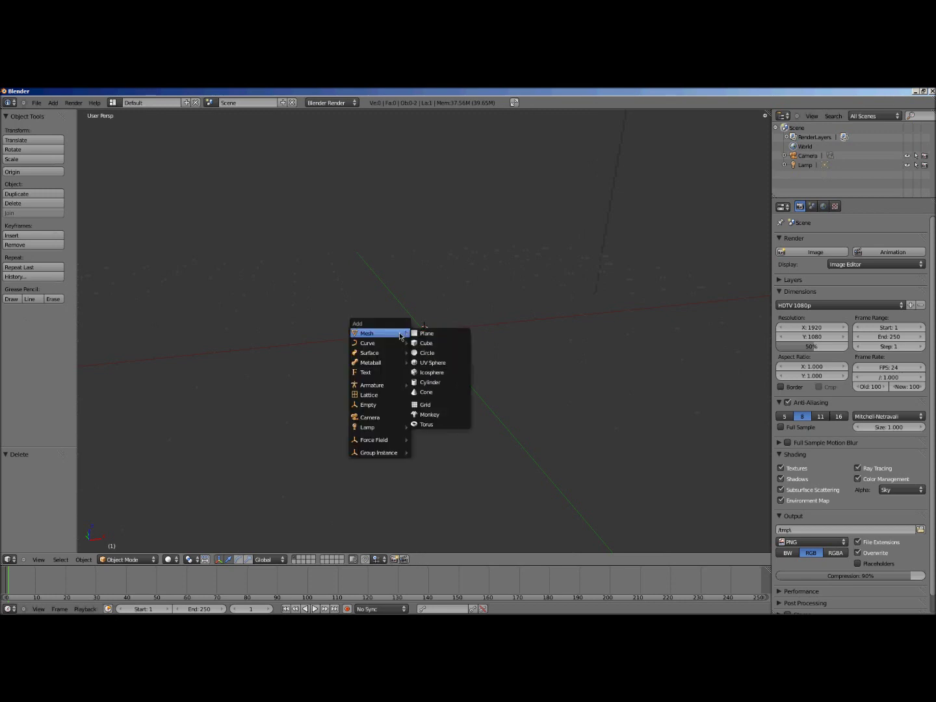
{"action": "mouse_move", "coordinate": [372, 343]}
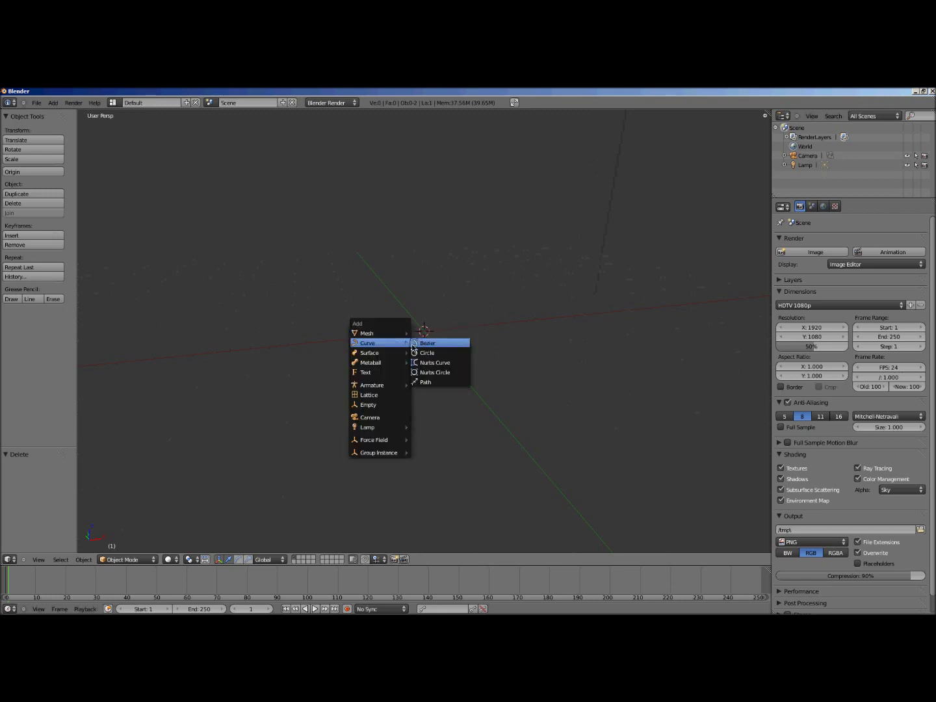
{"action": "left_click", "coordinate": [418, 347]}
{"action": "mouse_move", "coordinate": [473, 286]}
{"action": "middle_mouse_down"}
{"action": "mouse_move", "coordinate": [472, 331]}
{"action": "mouse_move", "coordinate": [423, 307]}
{"action": "middle_mouse_up"}
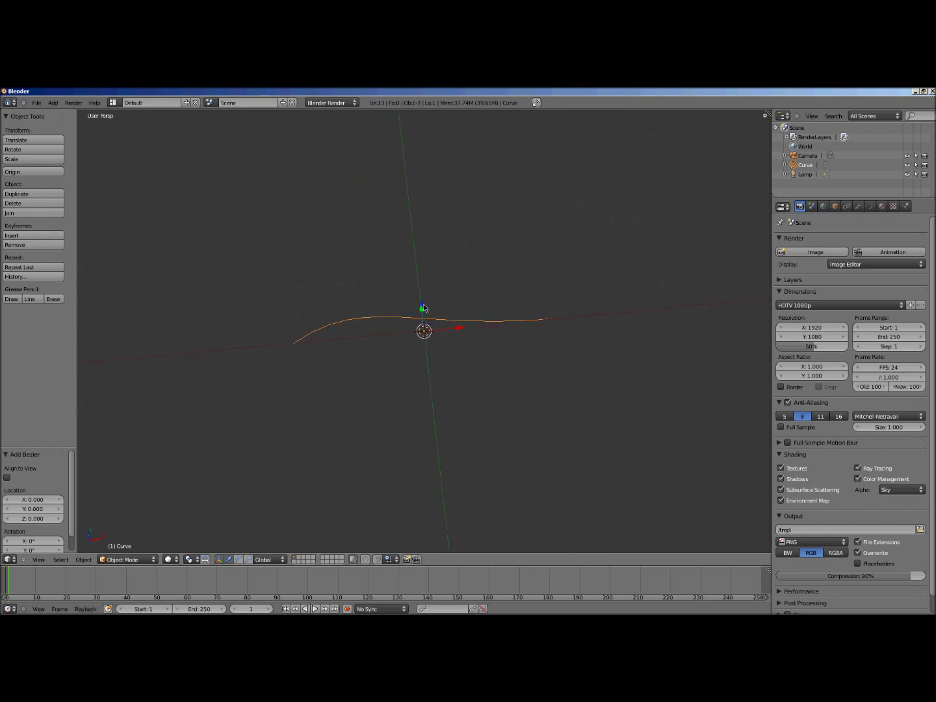
{"action": "key", "text": "shift+a"}
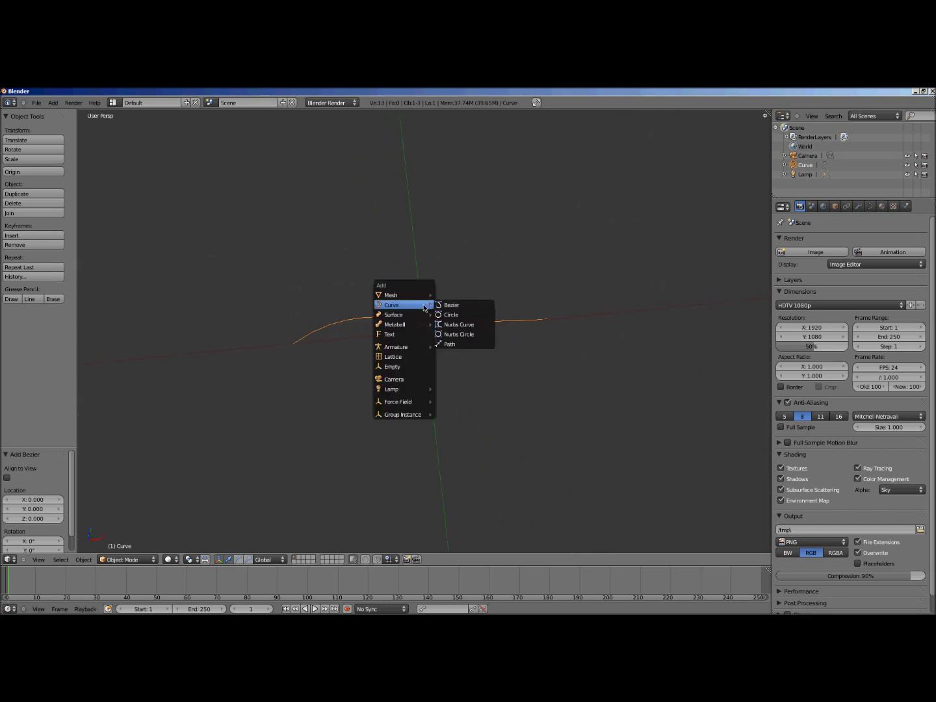
{"action": "left_click", "coordinate": [439, 316]}
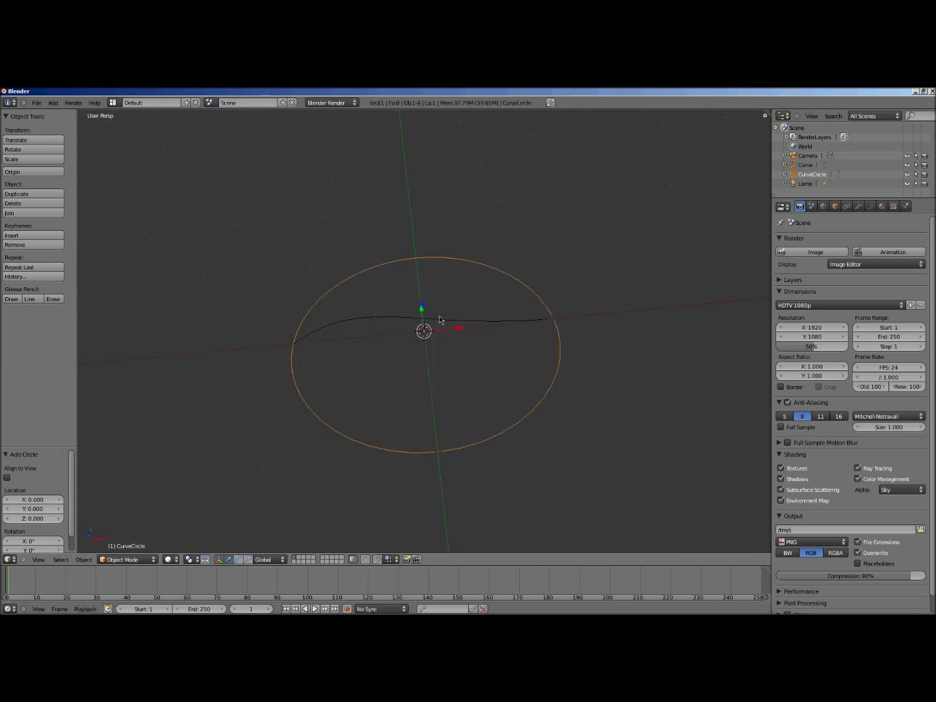
Step: Rename the Bezier circle from CurveCircle to 'x'
{"action": "key", "text": "n"}
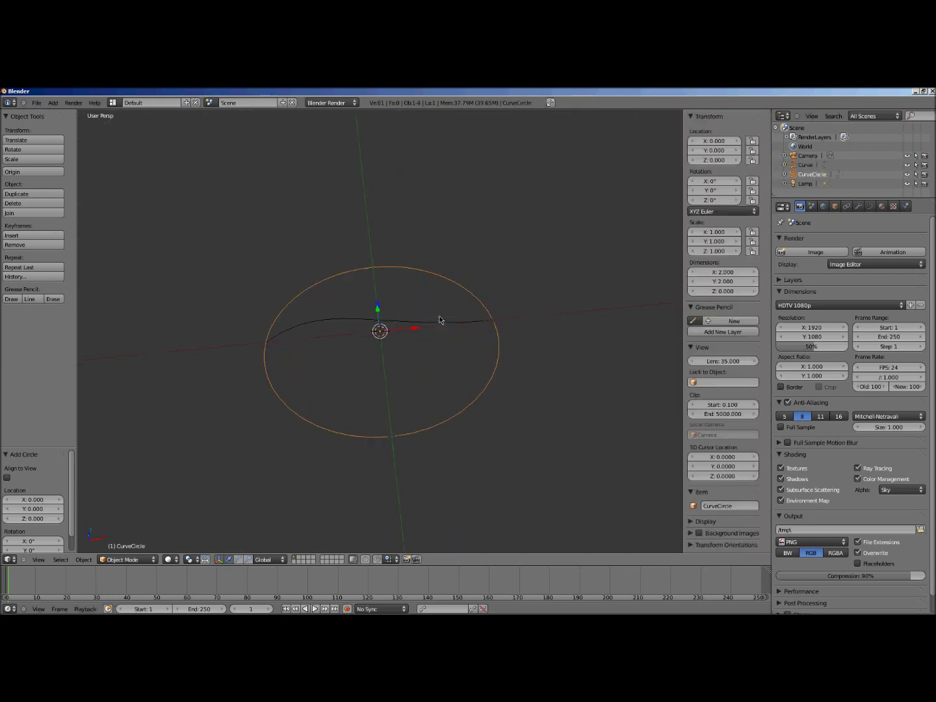
{"action": "left_click", "coordinate": [737, 507]}
{"action": "key", "text": "BackSpace"}
{"action": "type", "text": "x"}
{"action": "key", "text": "Return"}
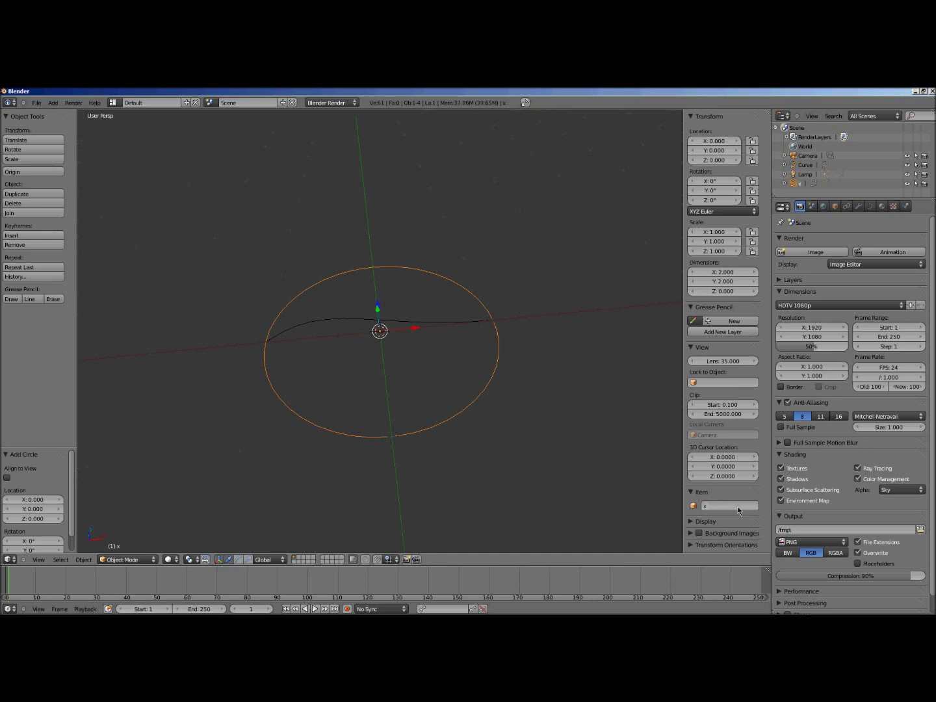
Step: Set circle 'x' as the Bezier curve's Bevel Object so the curve becomes a tube
{"action": "right_click", "coordinate": [418, 325]}
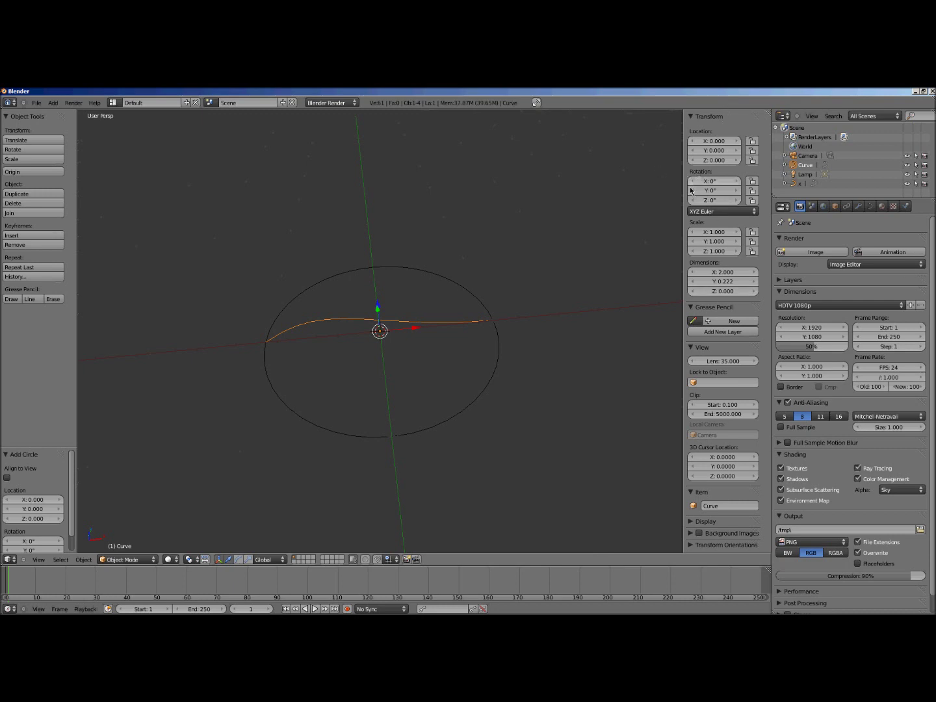
{"action": "key", "text": "n"}
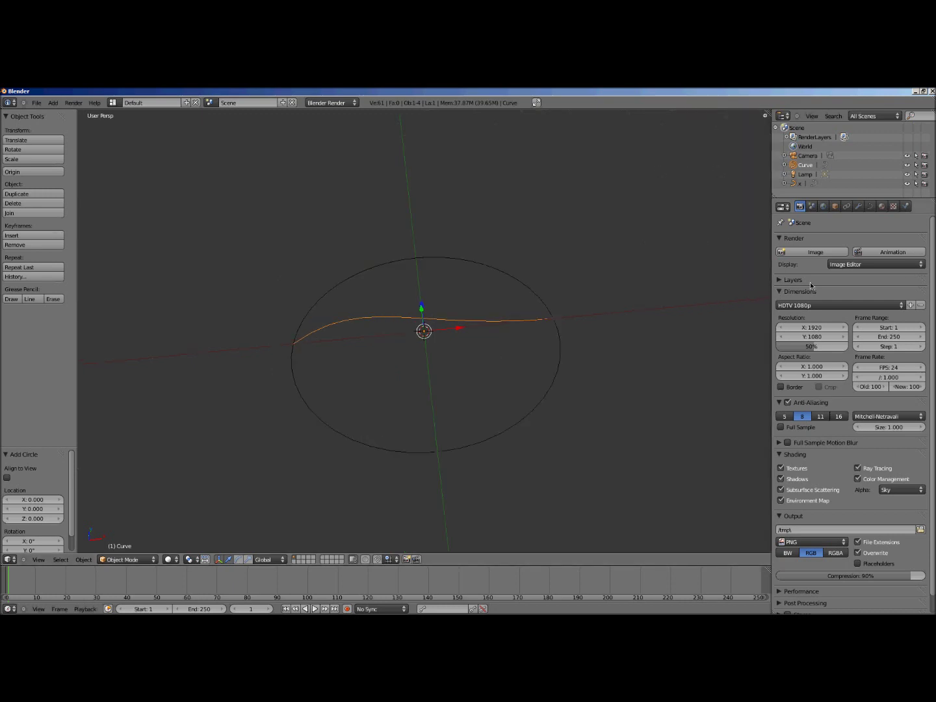
{"action": "left_click", "coordinate": [873, 208]}
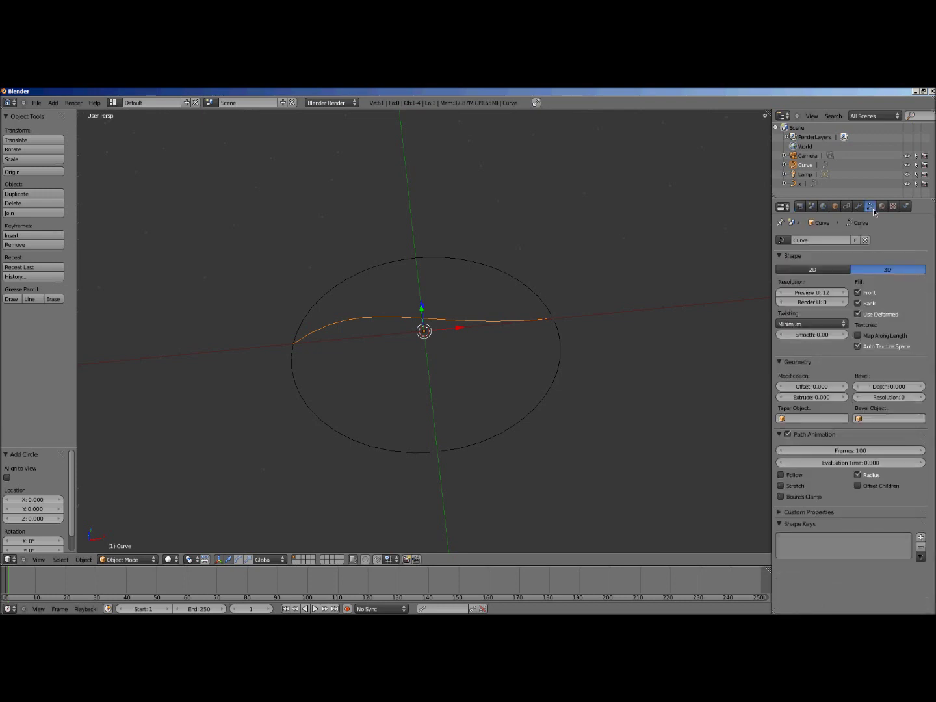
{"action": "left_click", "coordinate": [867, 420]}
{"action": "left_click", "coordinate": [866, 436]}
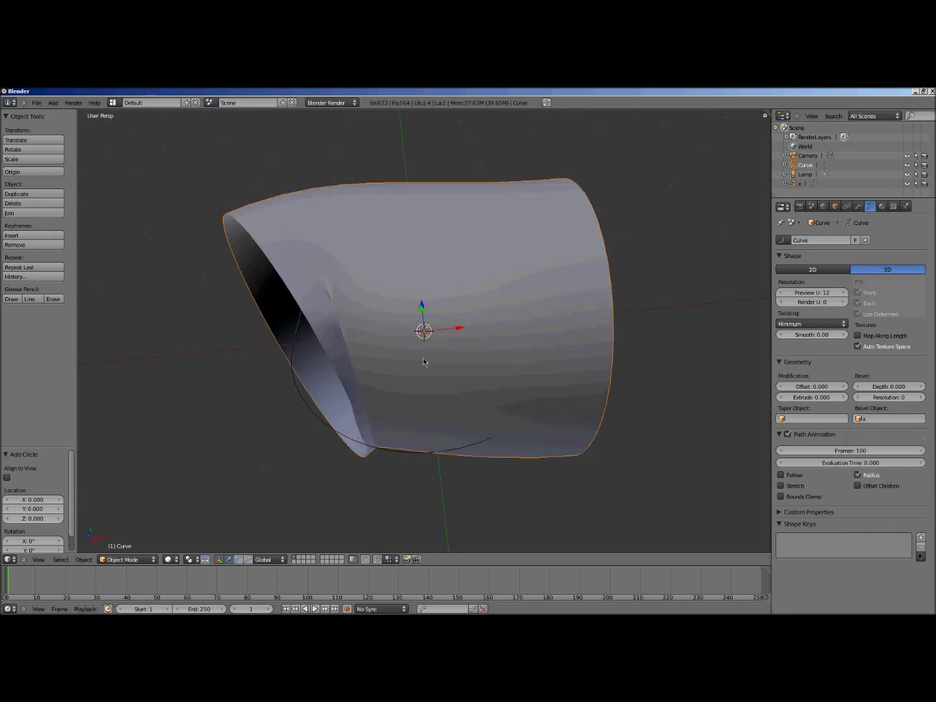
Step: Move the circle 'x' to layer 2
{"action": "scroll", "coordinate": [423, 362], "scroll_direction": "down", "scroll_amount": 3}
{"action": "scroll", "coordinate": [371, 397], "scroll_direction": "down", "scroll_amount": 2}
{"action": "mouse_move", "coordinate": [371, 397]}
{"action": "middle_mouse_down"}
{"action": "mouse_move", "coordinate": [445, 412]}
{"action": "mouse_move", "coordinate": [509, 412]}
{"action": "middle_mouse_up"}
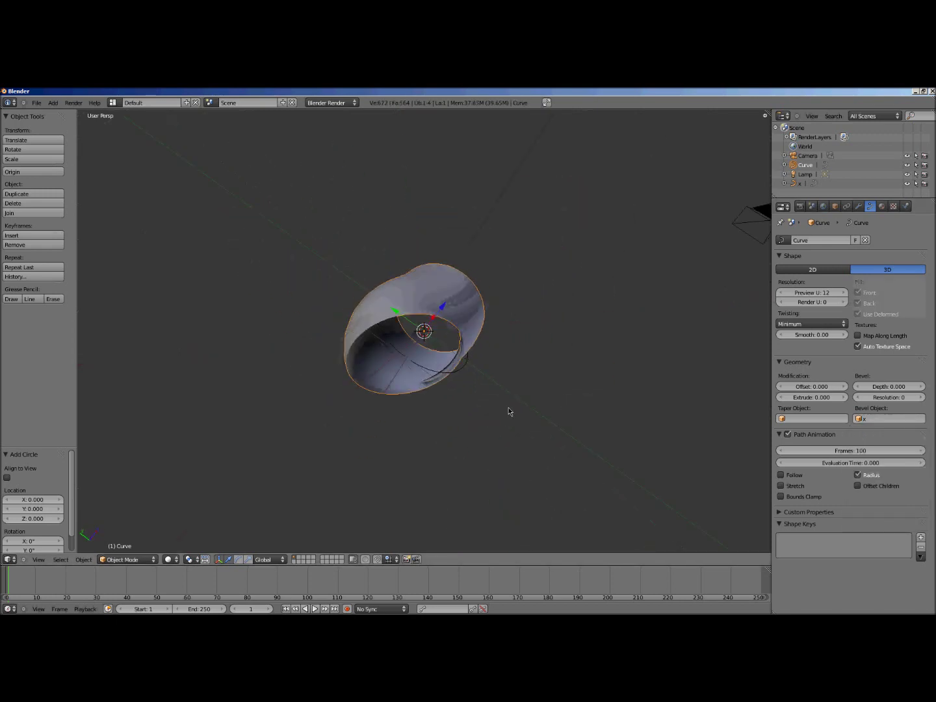
{"action": "right_click", "coordinate": [418, 366]}
{"action": "key", "text": "KP_Decimal"}
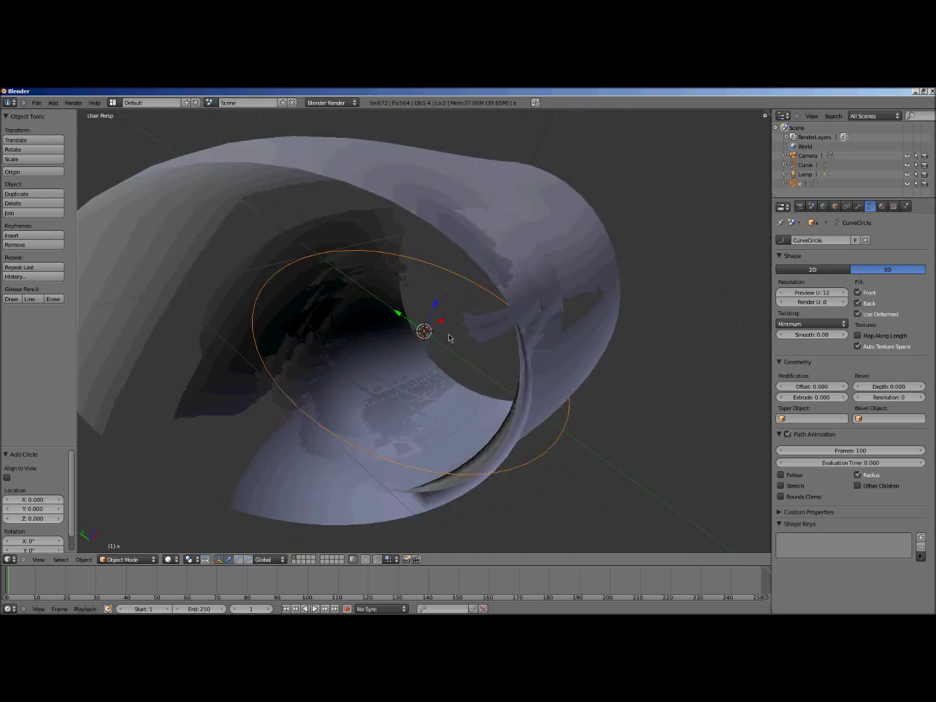
{"action": "scroll", "coordinate": [443, 338], "scroll_direction": "down", "scroll_amount": 1}
{"action": "scroll", "coordinate": [436, 337], "scroll_direction": "down", "scroll_amount": 2}
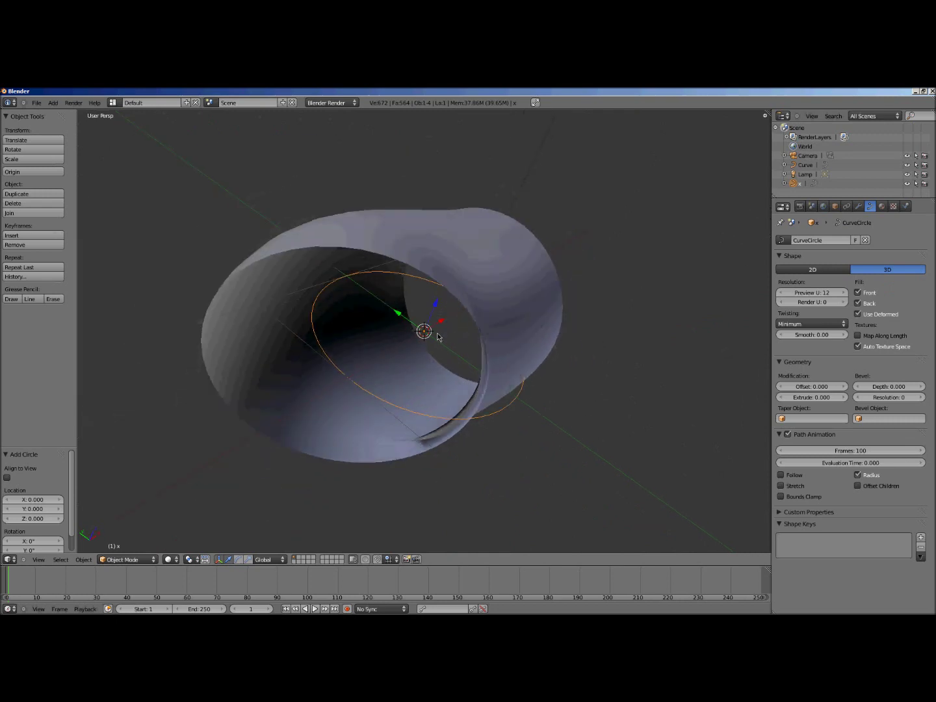
{"action": "key", "text": "m"}
{"action": "left_click", "coordinate": [522, 351]}
Step: Switch to Front Ortho view and select the tube curve
{"action": "middle_click_drag", "start_coordinate": [622, 399], "coordinate": [512, 384]}
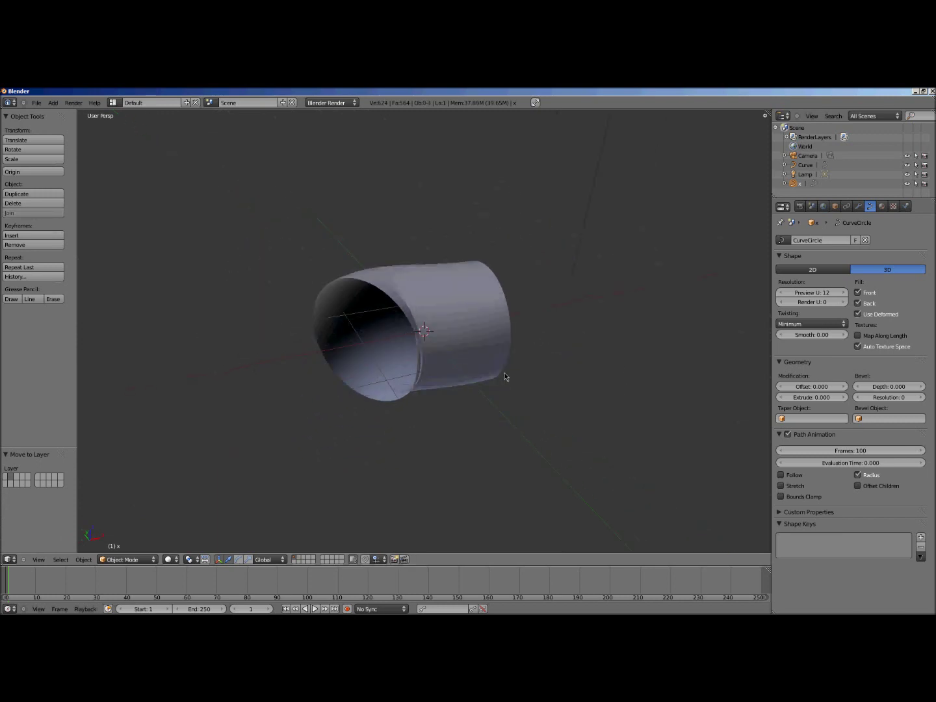
{"action": "middle_click_drag", "start_coordinate": [505, 376], "coordinate": [466, 324]}
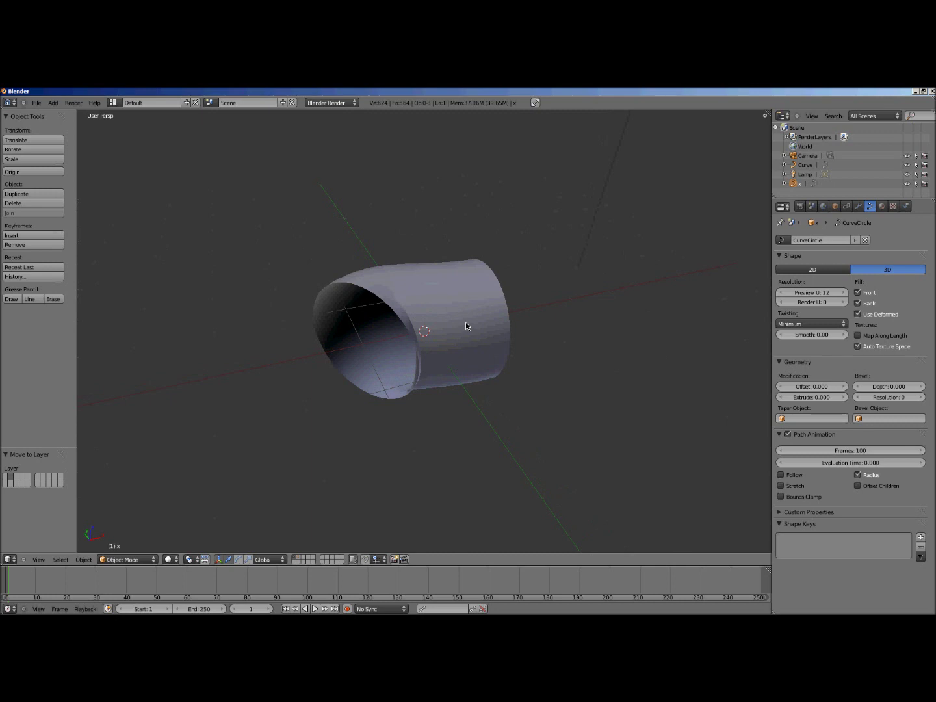
{"action": "key", "text": "KP_1"}
{"action": "right_click", "coordinate": [457, 323]}
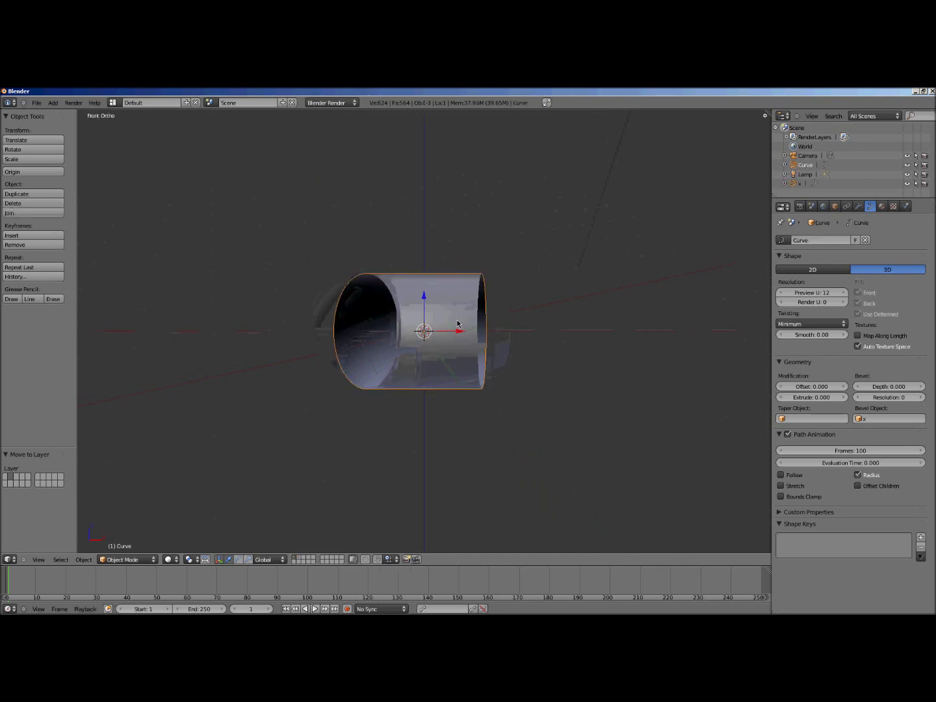
Step: In Edit Mode, move and scale down the control point at the tube's mouth
{"action": "key", "text": "Tab"}
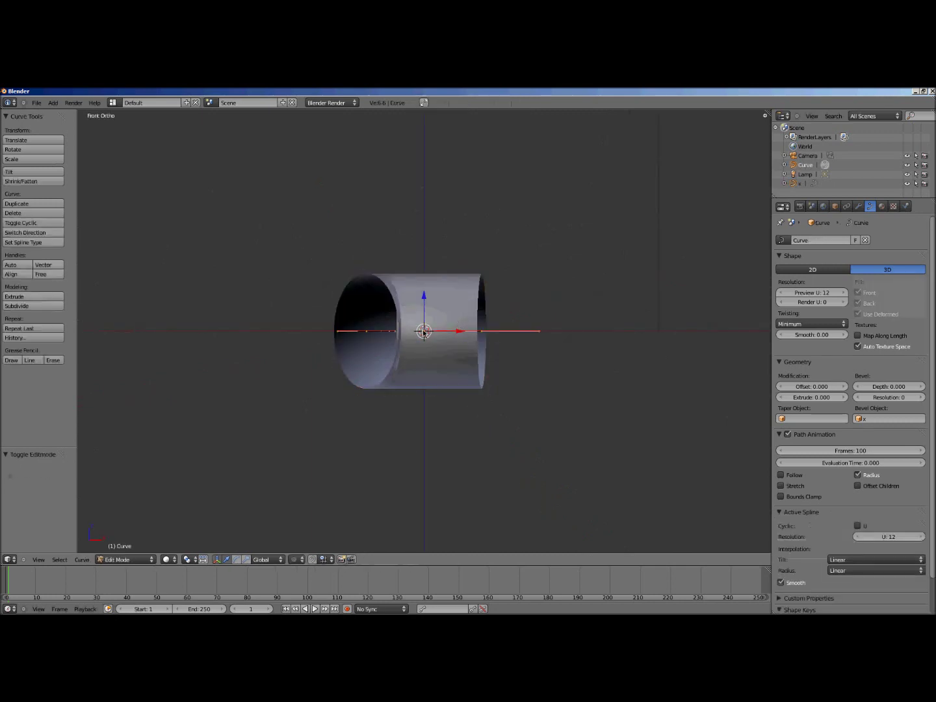
{"action": "middle_click_drag", "start_coordinate": [371, 335], "coordinate": [435, 384]}
{"action": "right_click", "coordinate": [366, 338]}
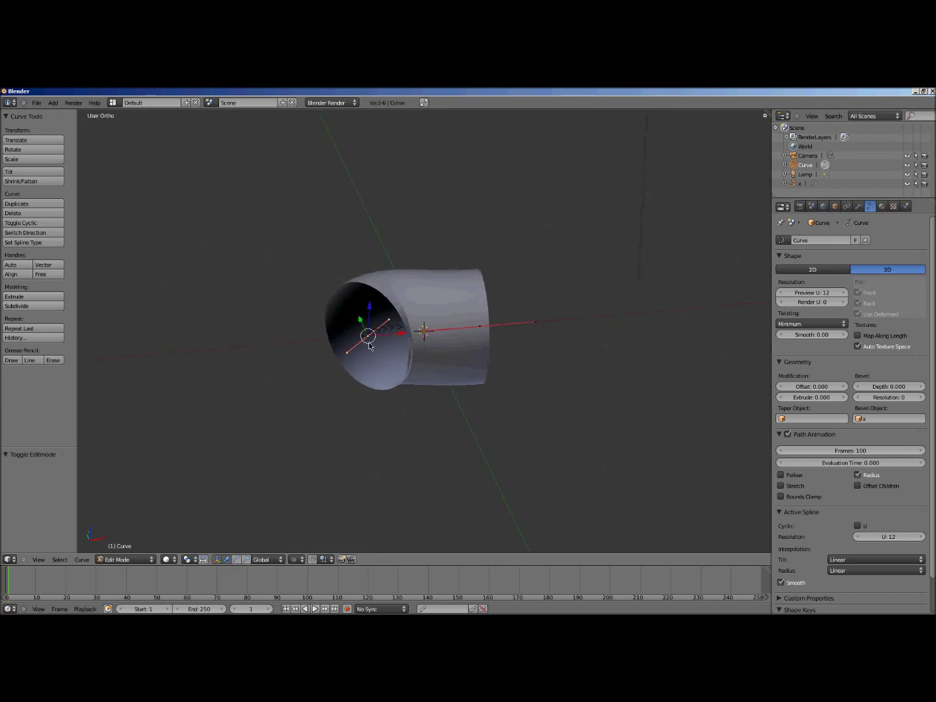
{"action": "scroll", "coordinate": [388, 366], "scroll_direction": "up", "scroll_amount": 2}
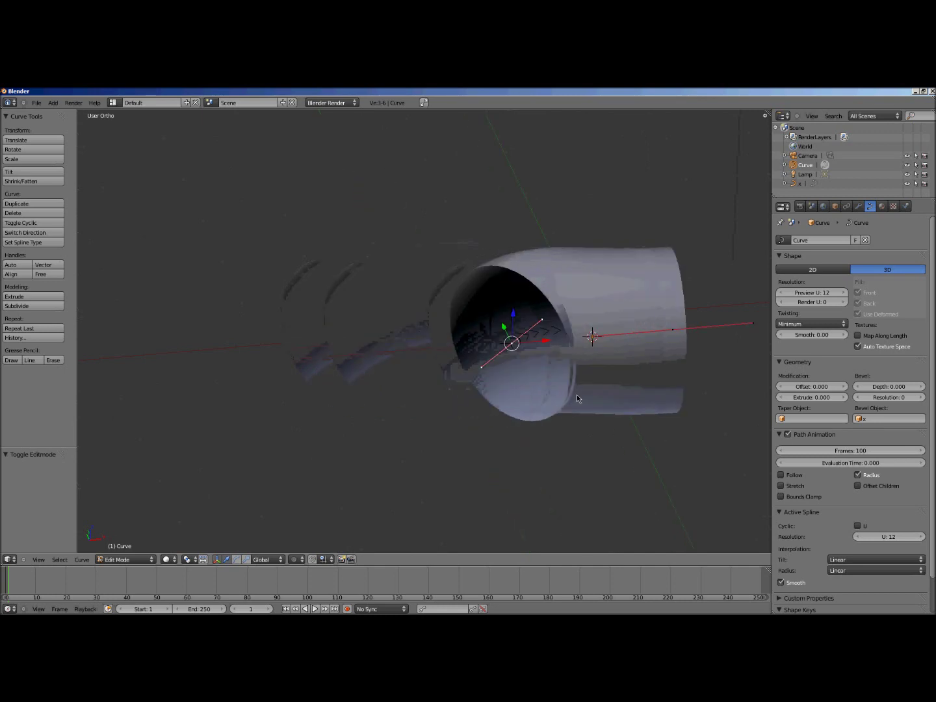
{"action": "key", "text": "g"}
{"action": "left_click", "coordinate": [518, 361]}
{"action": "scroll", "coordinate": [494, 415], "scroll_direction": "down", "scroll_amount": 3}
{"action": "key", "text": "s"}
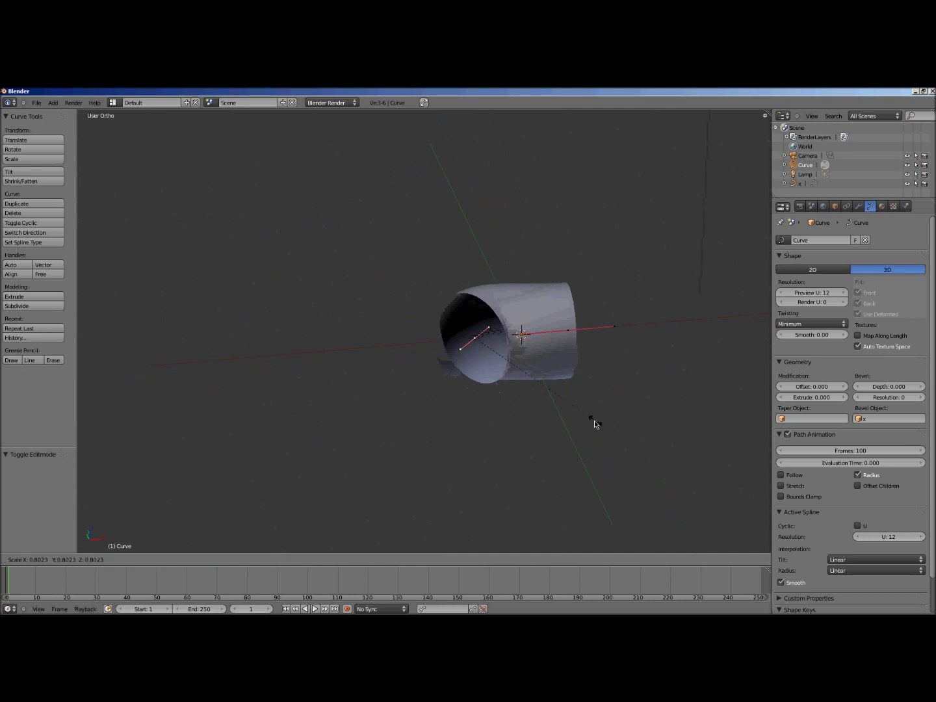
{"action": "left_click", "coordinate": [623, 357]}
Step: In top view, drag the curve point to stretch the tube to the left
{"action": "key", "text": "KP_1"}
{"action": "key", "text": "KP_7"}
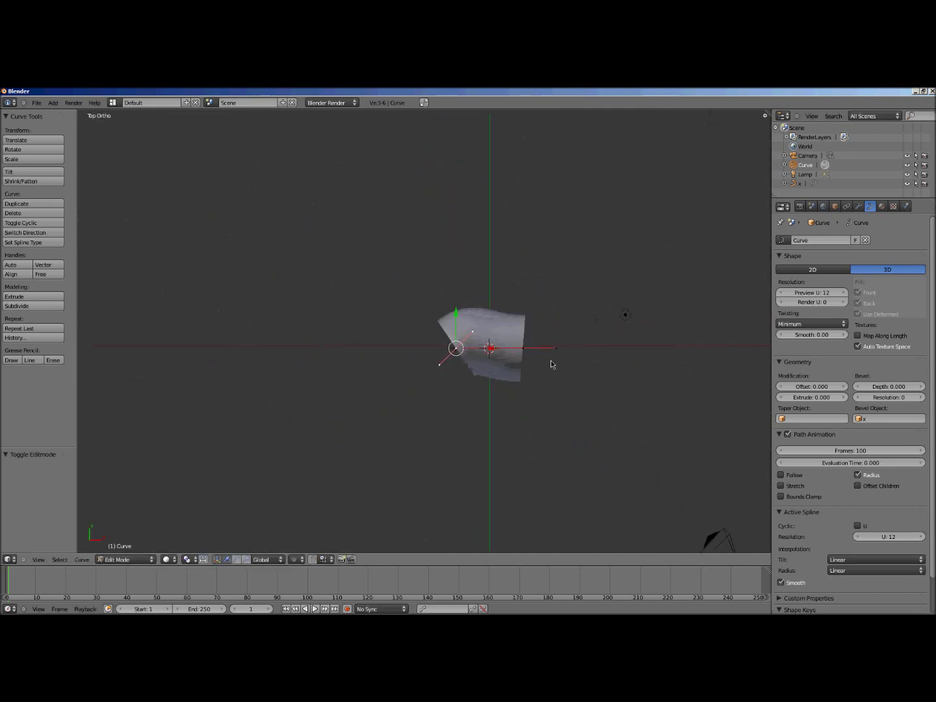
{"action": "scroll", "coordinate": [566, 373], "scroll_direction": "up", "scroll_amount": 1}
{"action": "key", "text": "g"}
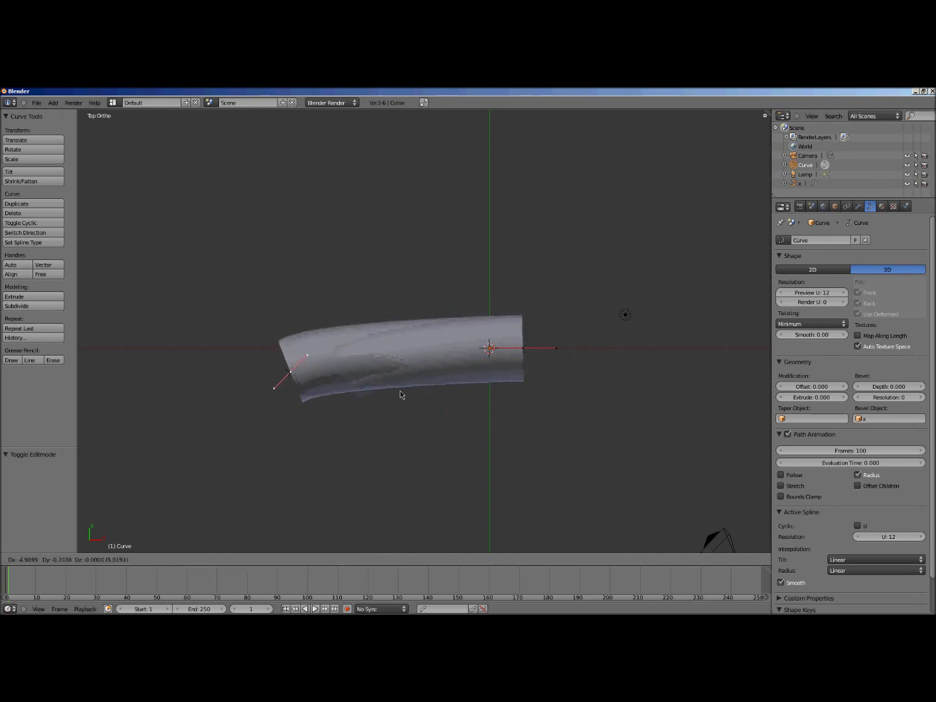
{"action": "left_click", "coordinate": [401, 392]}
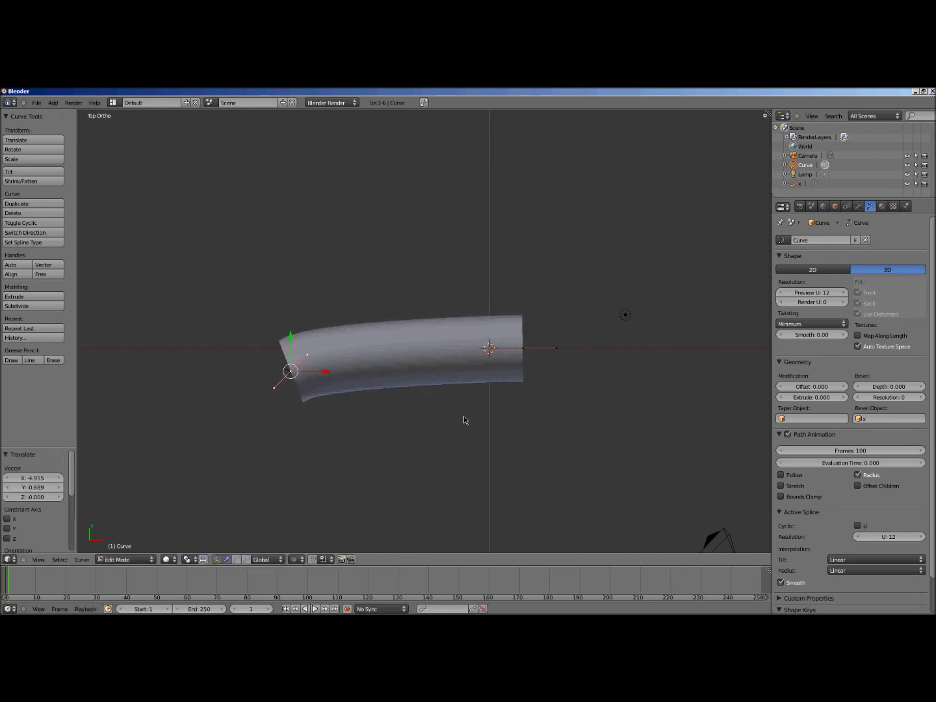
Step: Extrude two new segments from the curve end and rotate the bend
{"action": "middle_click_drag", "start_coordinate": [463, 420], "coordinate": [553, 413], "text": "shift"}
{"action": "key", "text": "e"}
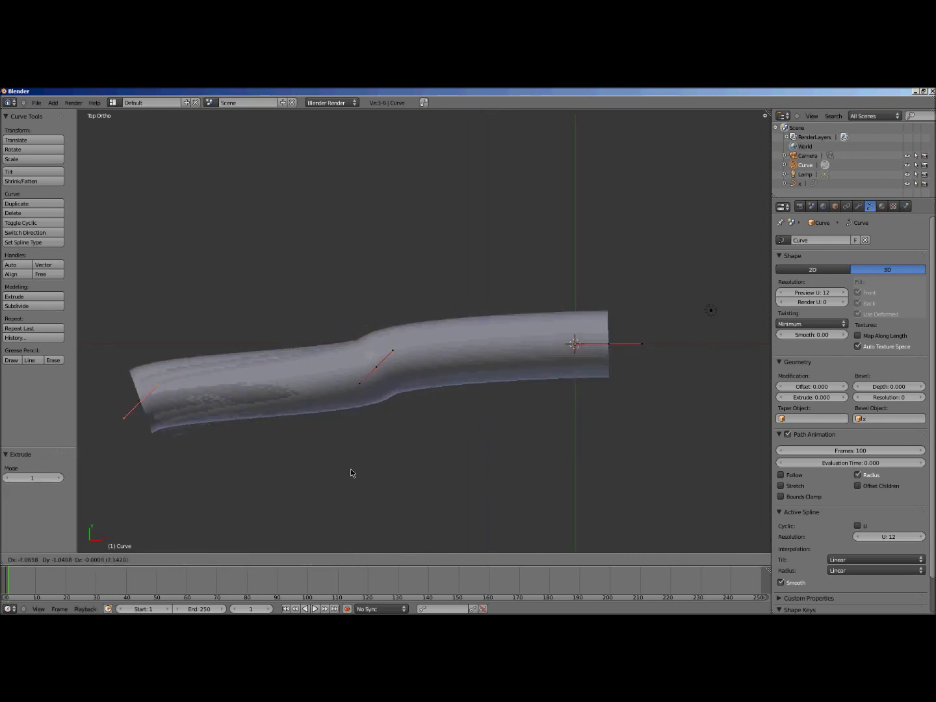
{"action": "left_click", "coordinate": [348, 464]}
{"action": "middle_click_drag", "start_coordinate": [347, 462], "coordinate": [559, 396], "text": "shift"}
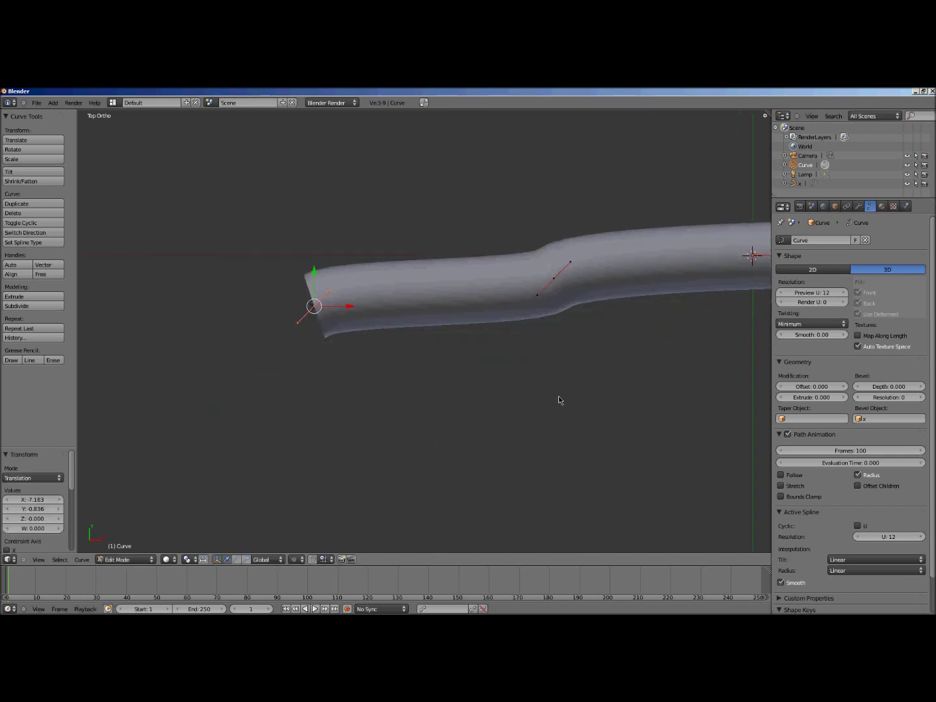
{"action": "key", "text": "e"}
{"action": "left_click", "coordinate": [518, 429]}
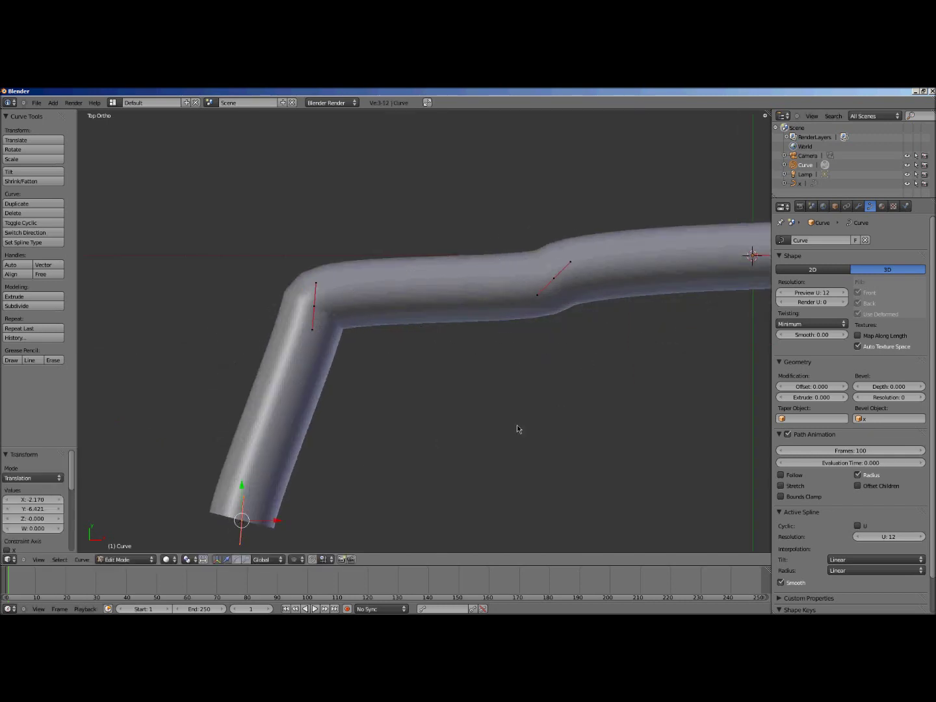
{"action": "middle_click_drag", "start_coordinate": [517, 429], "coordinate": [539, 348], "text": "shift"}
{"action": "key", "text": "r"}
{"action": "left_click", "coordinate": [289, 243]}
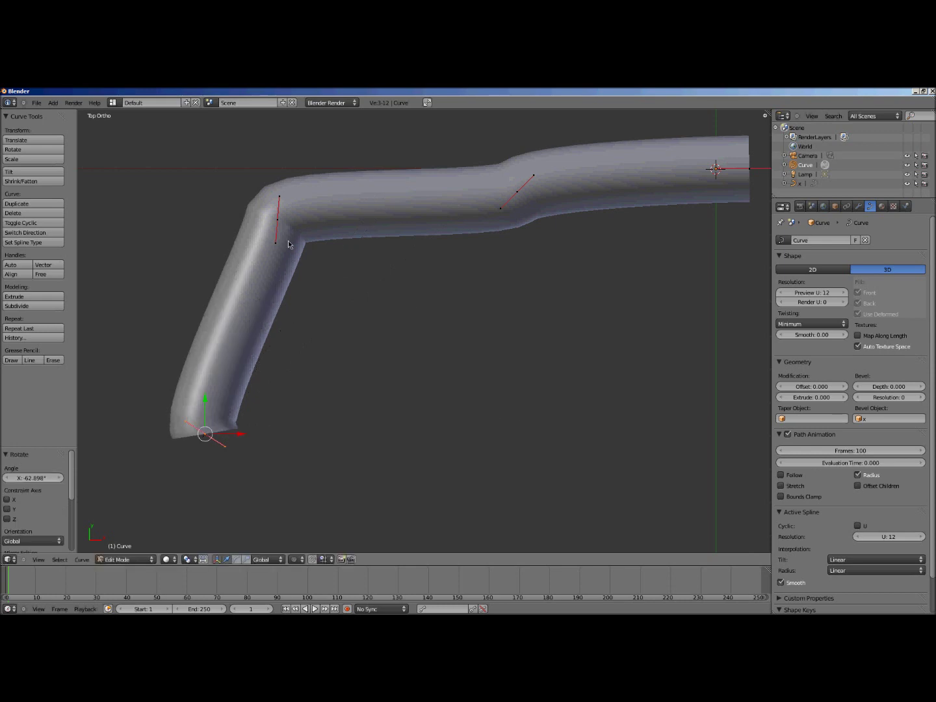
{"action": "middle_click_drag", "start_coordinate": [288, 244], "coordinate": [374, 260], "text": "shift"}
Step: Extrude three more segments heading right and then up-right
{"action": "key", "text": "e"}
{"action": "left_click", "coordinate": [676, 433]}
{"action": "middle_click_drag", "start_coordinate": [675, 434], "coordinate": [580, 415], "text": "shift"}
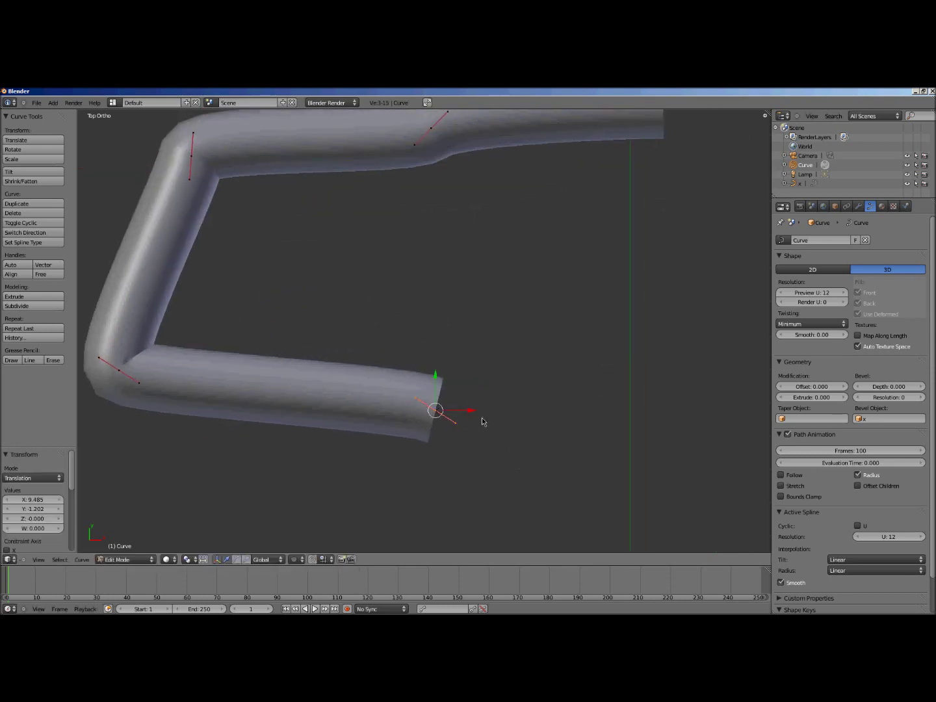
{"action": "key", "text": "e"}
{"action": "left_click", "coordinate": [693, 442]}
{"action": "scroll", "coordinate": [694, 442], "scroll_direction": "up", "scroll_amount": 2}
{"action": "middle_click_drag", "start_coordinate": [694, 442], "coordinate": [542, 475], "text": "shift"}
{"action": "key", "text": "e"}
{"action": "left_click", "coordinate": [734, 231]}
{"action": "mouse_move", "coordinate": [733, 235]}
{"action": "middle_mouse_down", "text": "shift"}
{"action": "mouse_move", "coordinate": [638, 311]}
{"action": "mouse_move", "coordinate": [635, 368]}
{"action": "middle_mouse_up", "text": "shift"}
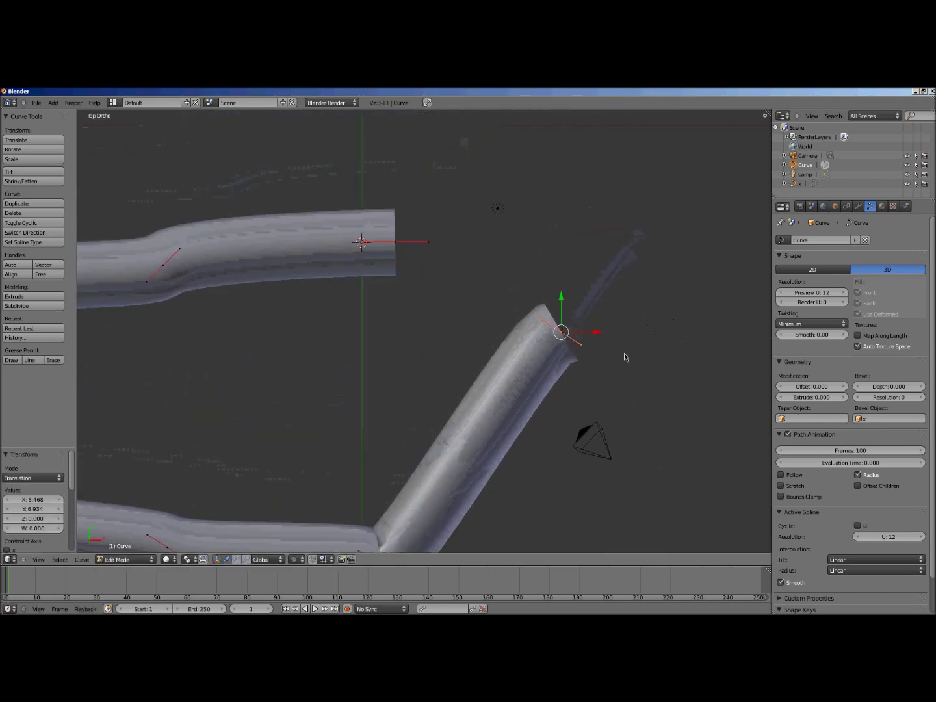
Step: Add and angle a final segment, then make the curve cyclic into a closed loop
{"action": "key", "text": "g"}
{"action": "left_click", "coordinate": [680, 427]}
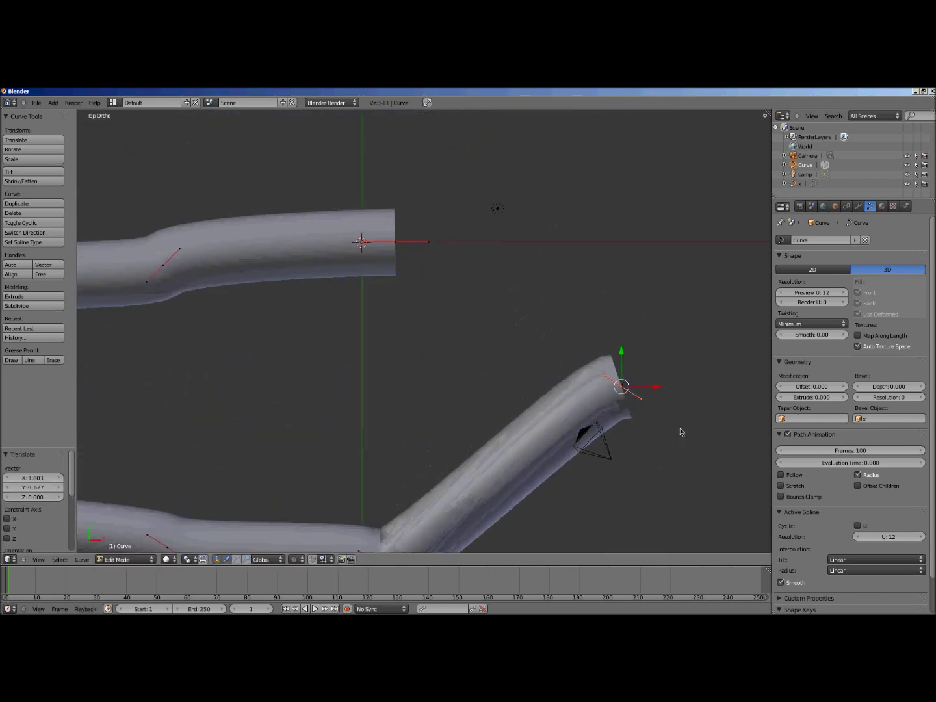
{"action": "key", "text": "e"}
{"action": "left_click", "coordinate": [701, 267]}
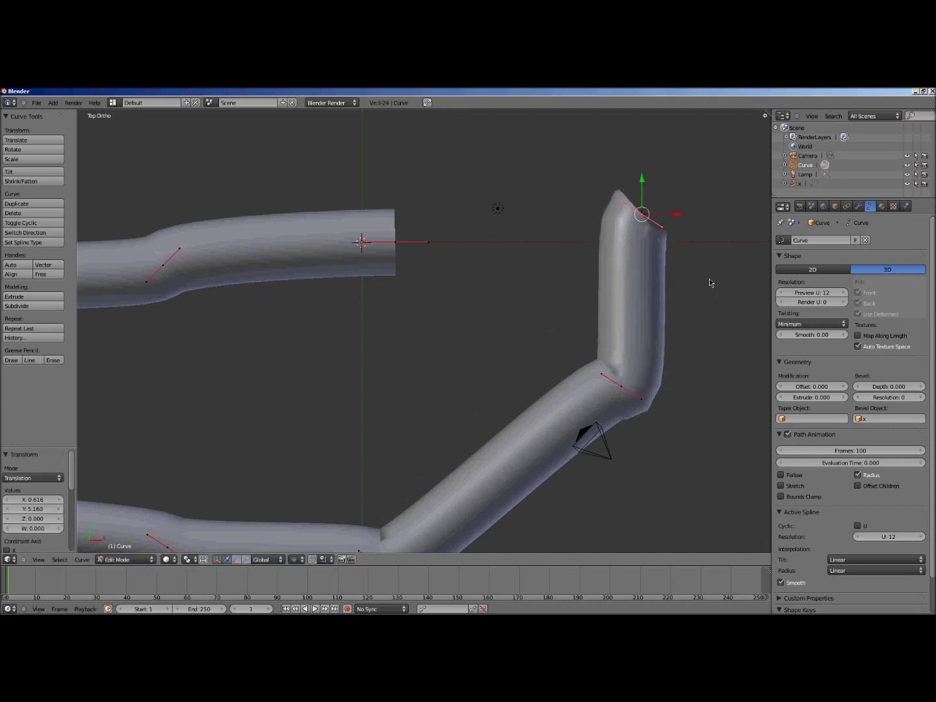
{"action": "key", "text": "r"}
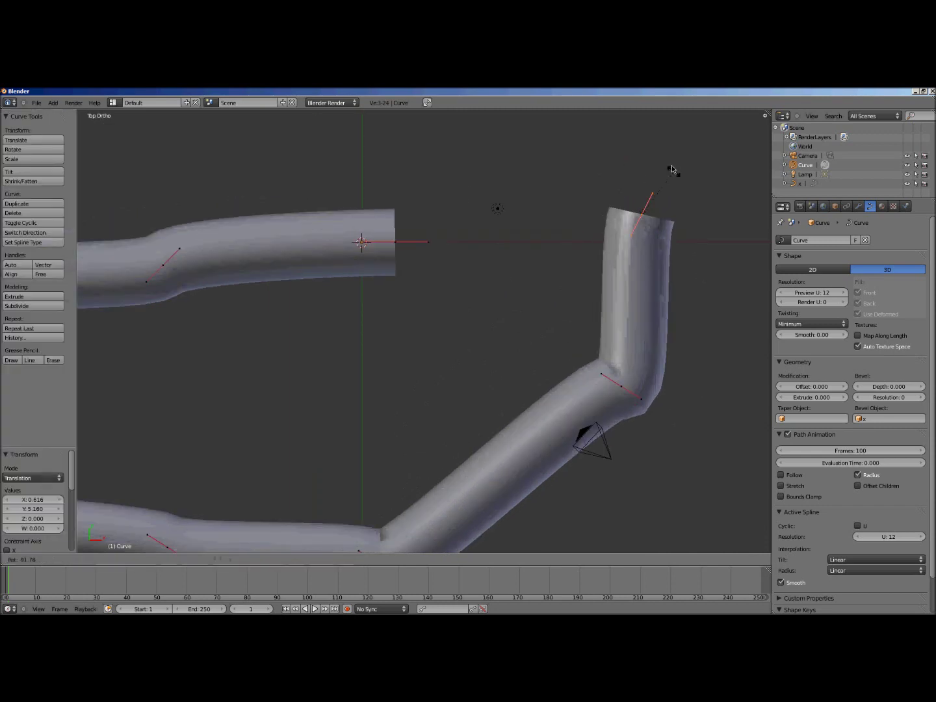
{"action": "left_click", "coordinate": [688, 244]}
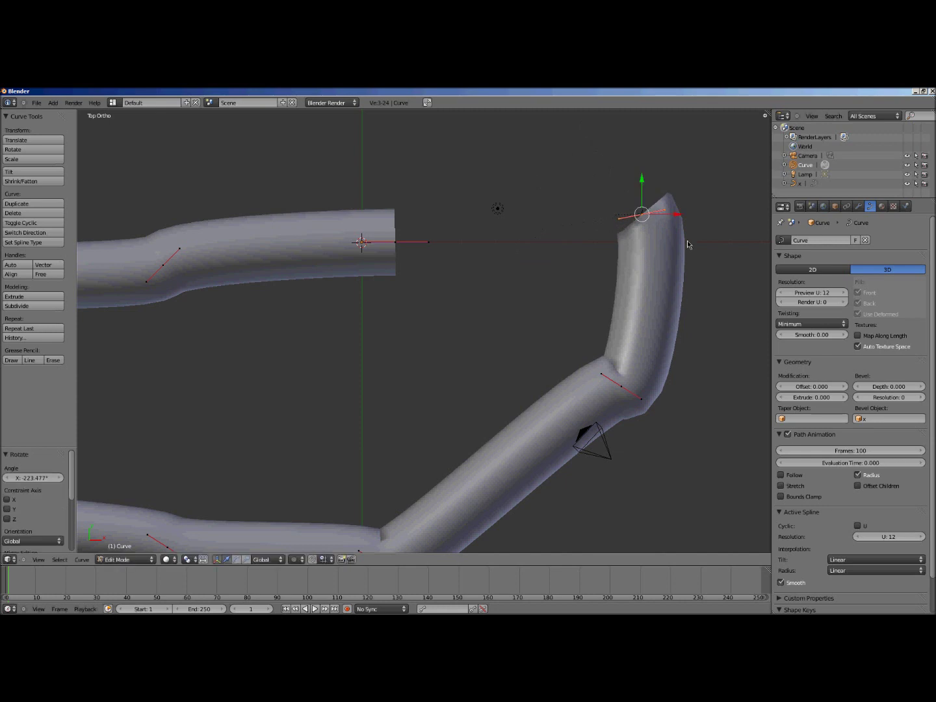
{"action": "key", "text": "g"}
{"action": "left_click", "coordinate": [675, 304]}
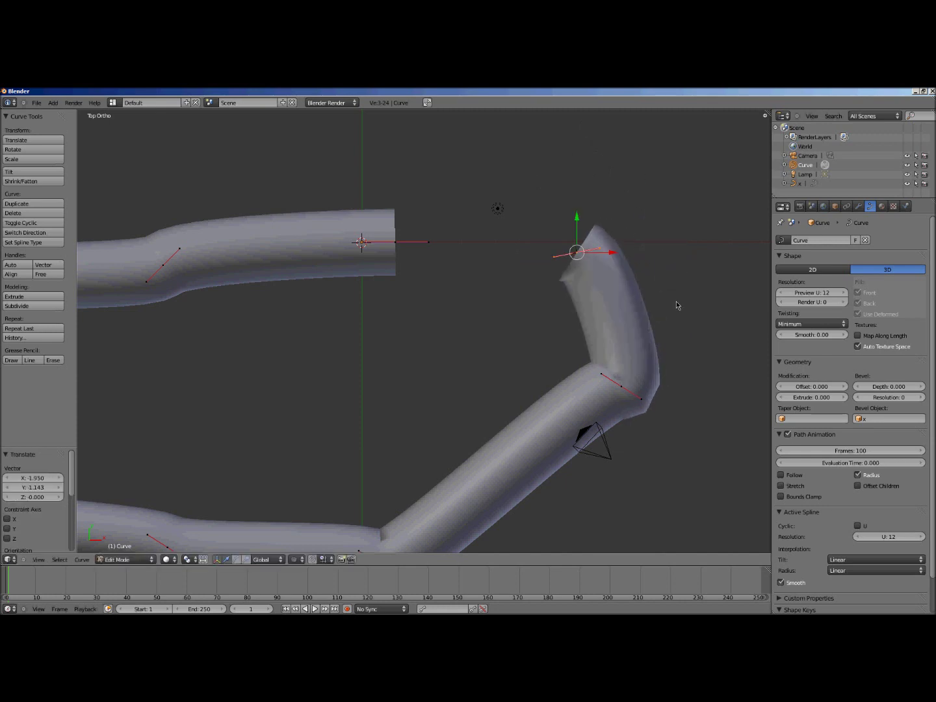
{"action": "key", "text": "alt+c"}
{"action": "scroll", "coordinate": [464, 272], "scroll_direction": "down", "scroll_amount": 3}
Step: Switch the viewport to wireframe and zoom in on the tube's upper-left corner
{"action": "middle_click_drag", "start_coordinate": [373, 292], "coordinate": [506, 280], "text": "shift"}
{"action": "scroll", "coordinate": [505, 283], "scroll_direction": "up", "scroll_amount": 1}
{"action": "scroll", "coordinate": [506, 282], "scroll_direction": "up", "scroll_amount": 1}
{"action": "scroll", "coordinate": [482, 271], "scroll_direction": "up", "scroll_amount": 1}
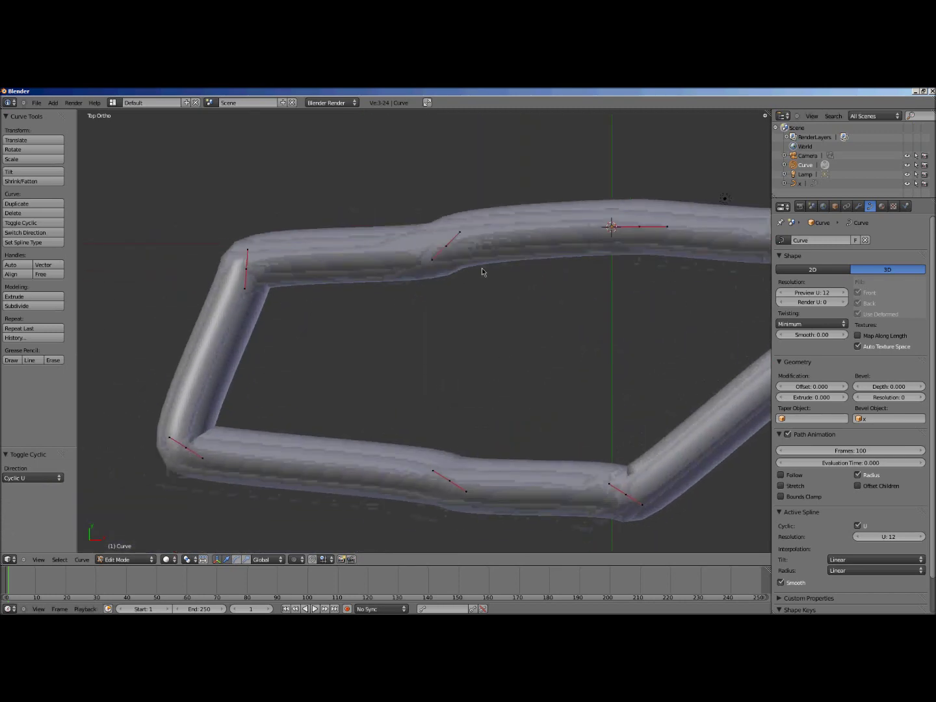
{"action": "key", "text": "Tab"}
{"action": "key", "text": "Tab"}
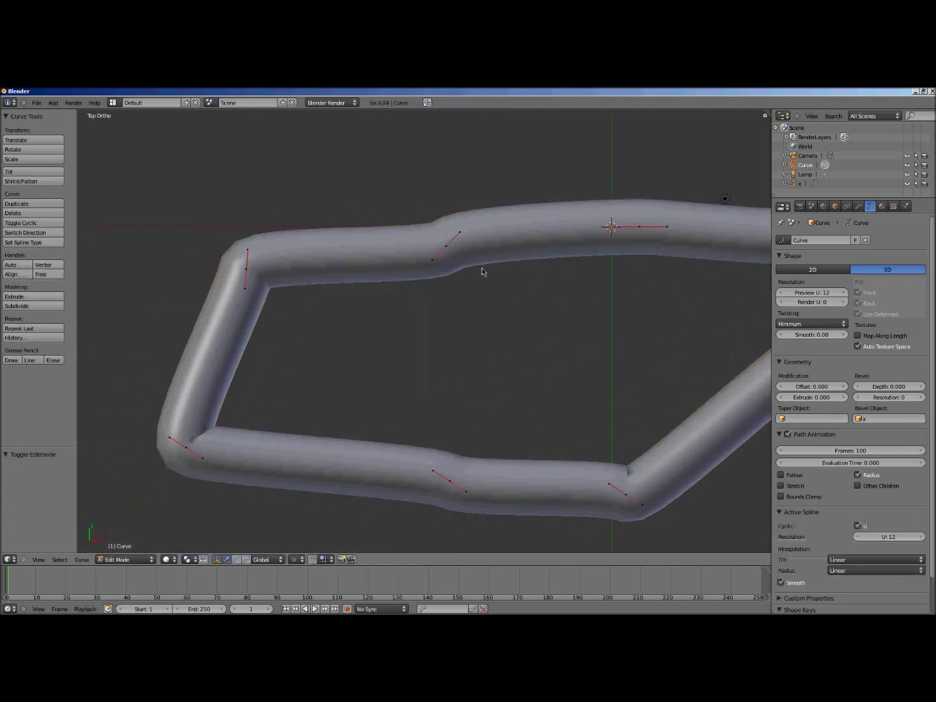
{"action": "key", "text": "z"}
{"action": "middle_click_drag", "start_coordinate": [424, 371], "coordinate": [473, 343], "text": "shift"}
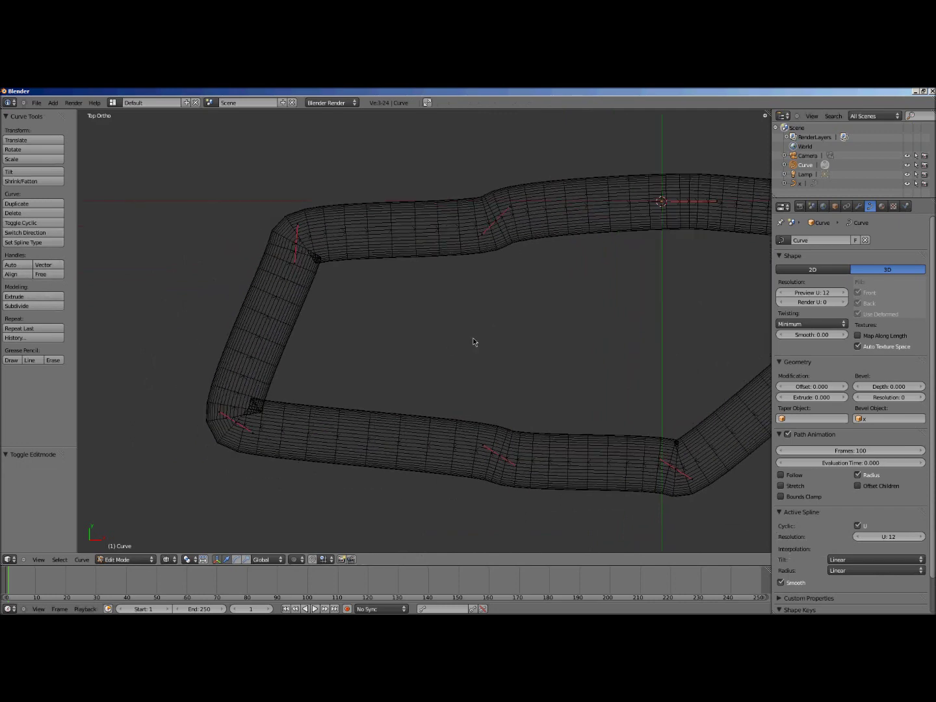
{"action": "scroll", "coordinate": [315, 265], "scroll_direction": "up", "scroll_amount": 1}
{"action": "middle_click_drag", "start_coordinate": [316, 264], "coordinate": [351, 279], "text": "shift"}
{"action": "scroll", "coordinate": [360, 278], "scroll_direction": "up", "scroll_amount": 1}
{"action": "scroll", "coordinate": [405, 284], "scroll_direction": "up", "scroll_amount": 1}
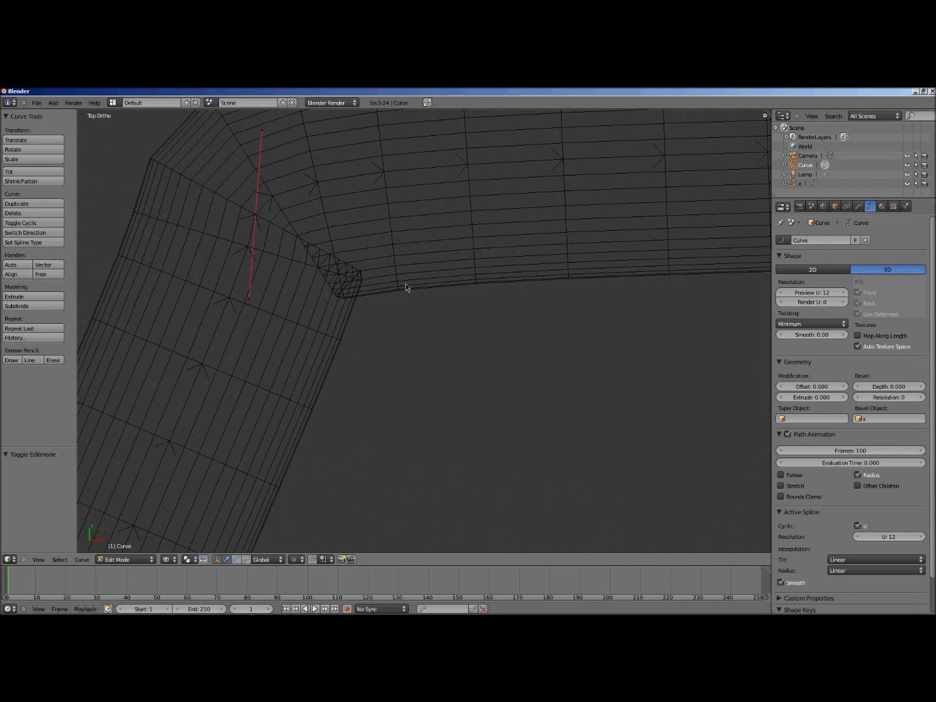
Step: Enlarge the upper-left corner handle about 1.3 times and rotate it about 50°
{"action": "right_click", "coordinate": [241, 219]}
{"action": "key", "text": "r"}
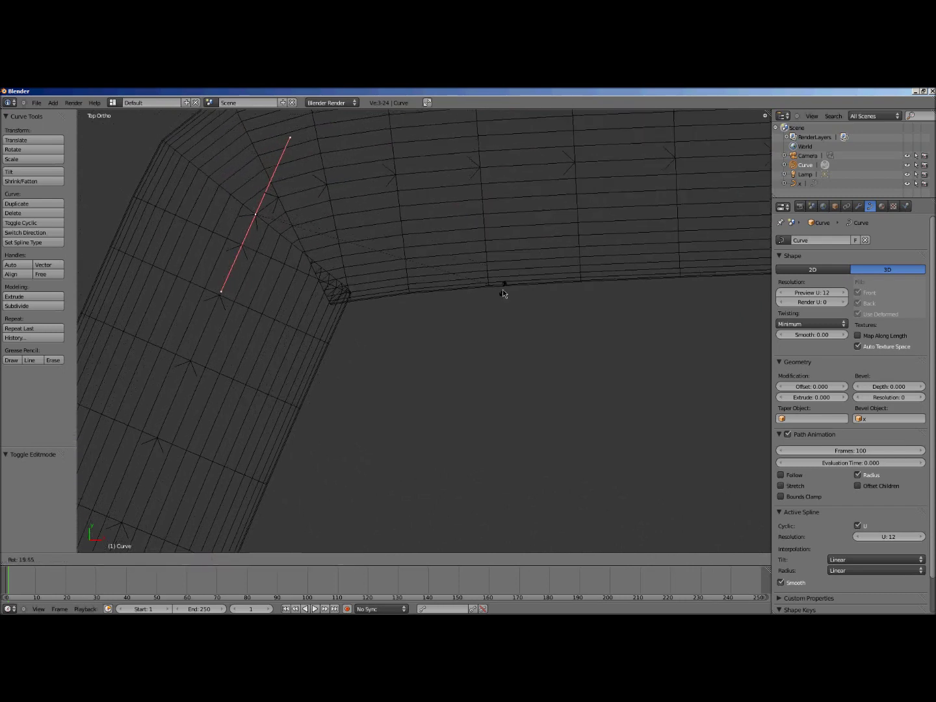
{"action": "key", "text": "Escape"}
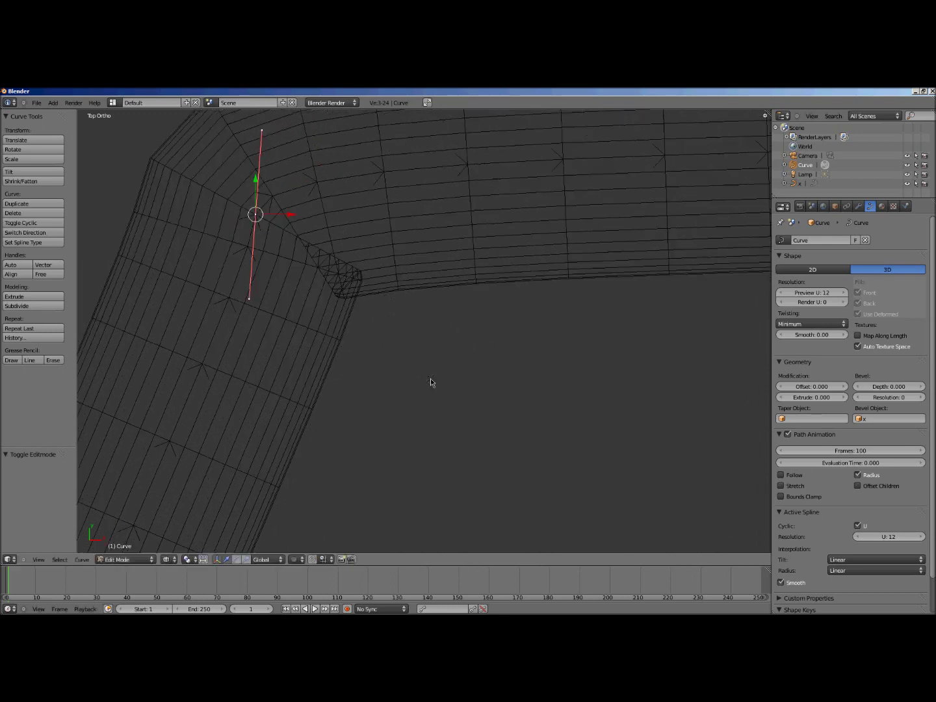
{"action": "key", "text": "s"}
{"action": "left_click", "coordinate": [585, 175]}
{"action": "key", "text": "r"}
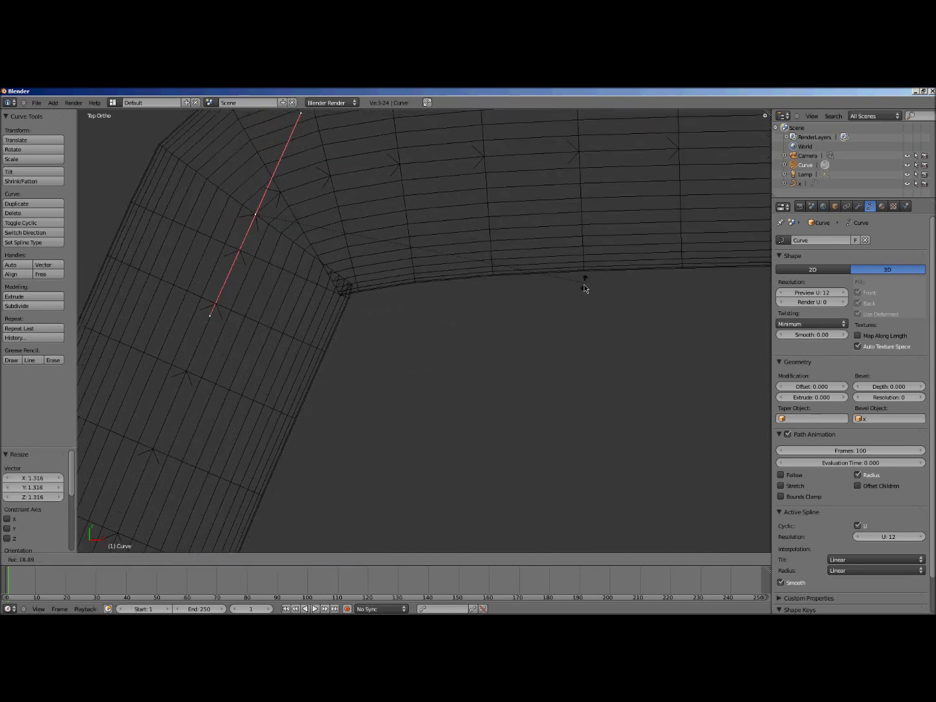
{"action": "left_click", "coordinate": [485, 425]}
Step: Rotate the next corner's handle about 41° and lengthen it
{"action": "mouse_move", "coordinate": [458, 400]}
{"action": "middle_mouse_down", "text": "shift"}
{"action": "mouse_move", "coordinate": [473, 362]}
{"action": "mouse_move", "coordinate": [427, 445]}
{"action": "mouse_move", "coordinate": [379, 344]}
{"action": "mouse_move", "coordinate": [339, 367]}
{"action": "middle_mouse_up", "text": "shift"}
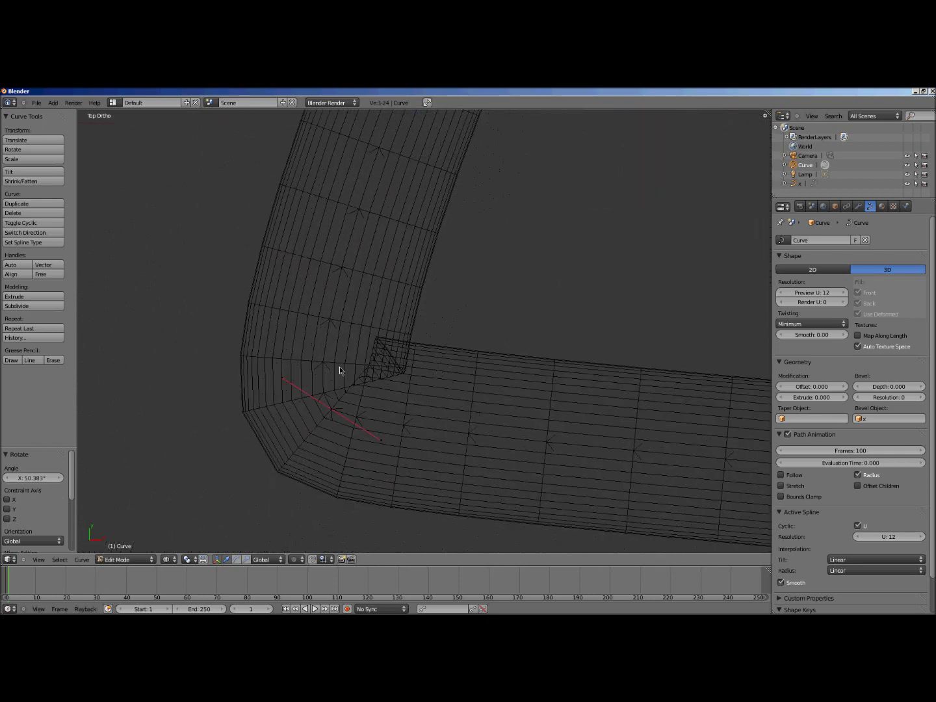
{"action": "key", "text": "r"}
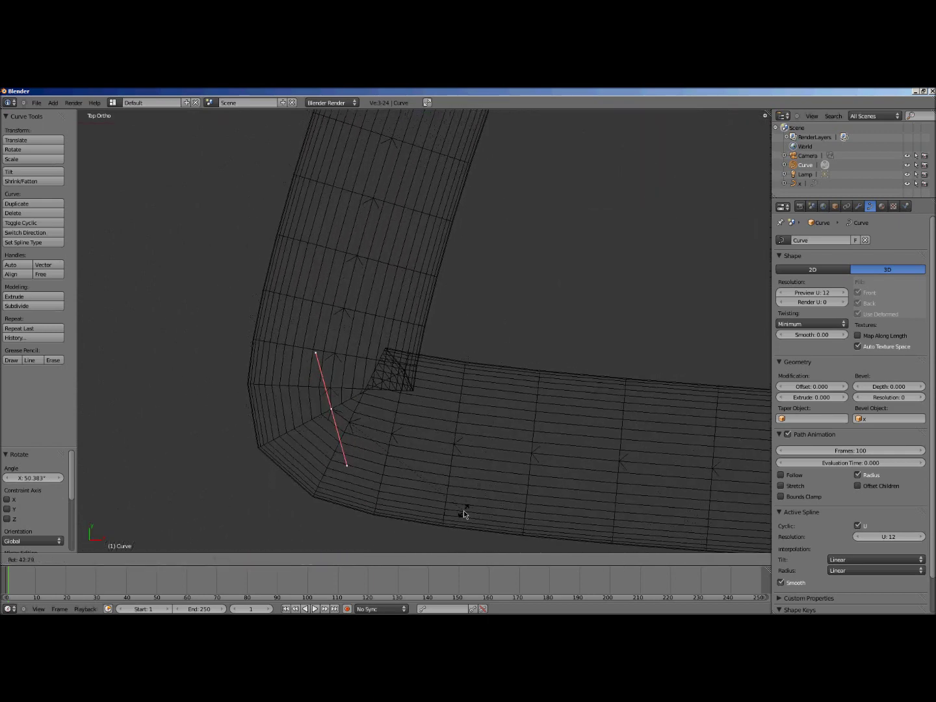
{"action": "left_click", "coordinate": [463, 508]}
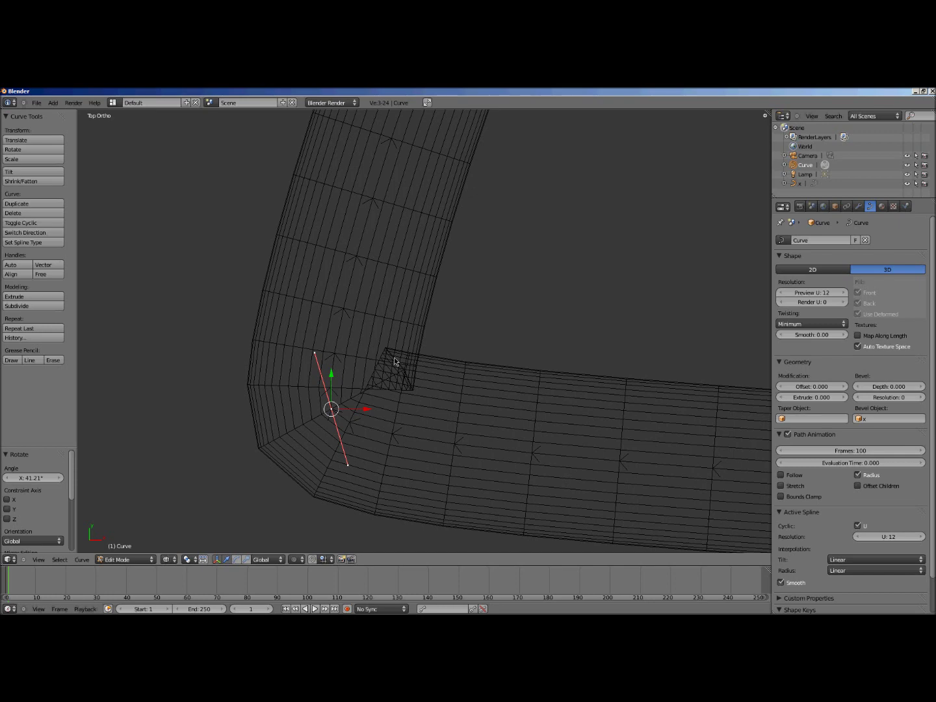
{"action": "key", "text": "s"}
{"action": "left_click", "coordinate": [528, 458]}
Step: Uniformly enlarge the handle of the right-corner control point
{"action": "scroll", "coordinate": [571, 360], "scroll_direction": "down", "scroll_amount": 5}
{"action": "scroll", "coordinate": [570, 360], "scroll_direction": "down", "scroll_amount": 2}
{"action": "middle_click_drag", "start_coordinate": [593, 367], "coordinate": [406, 327], "text": "shift"}
{"action": "scroll", "coordinate": [405, 326], "scroll_direction": "up", "scroll_amount": 4}
{"action": "scroll", "coordinate": [559, 237], "scroll_direction": "down", "scroll_amount": 2, "text": "ctrl"}
{"action": "scroll", "coordinate": [503, 339], "scroll_direction": "down", "scroll_amount": 4, "text": "ctrl"}
{"action": "right_click", "coordinate": [460, 368]}
{"action": "key", "text": "s"}
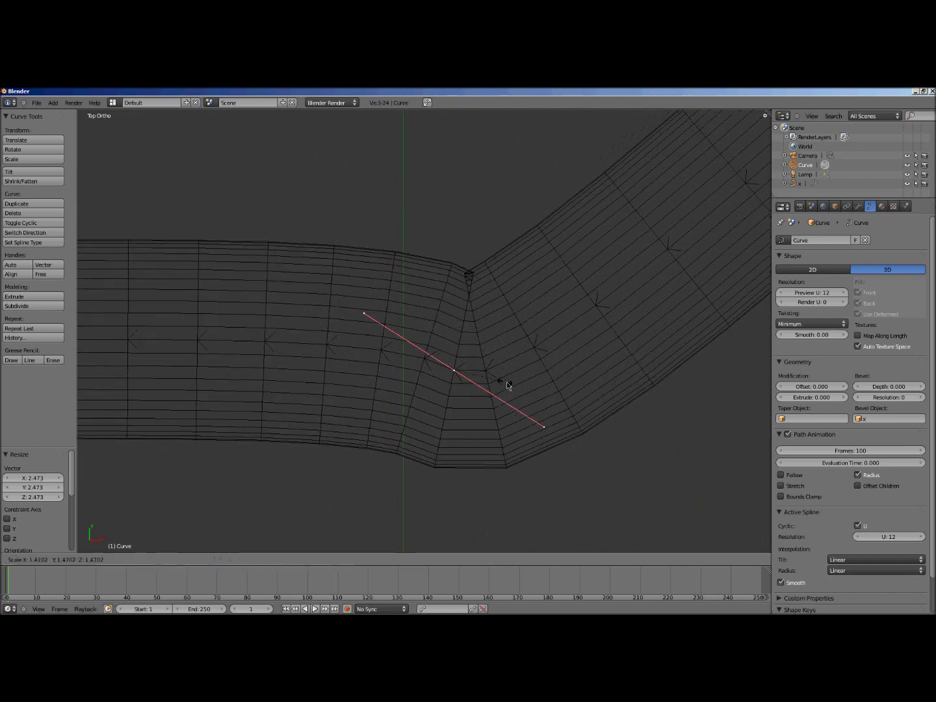
{"action": "key", "text": "x"}
{"action": "key", "text": "Escape"}
{"action": "key", "text": "s"}
{"action": "left_click", "coordinate": [670, 358]}
Step: Rotate that corner handle to an up-right diagonal
{"action": "mouse_move", "coordinate": [669, 251]}
{"action": "middle_mouse_down", "text": "shift"}
{"action": "mouse_move", "coordinate": [447, 440]}
{"action": "mouse_move", "coordinate": [557, 364]}
{"action": "middle_mouse_up", "text": "shift"}
{"action": "scroll", "coordinate": [448, 439], "scroll_direction": "down", "scroll_amount": 5}
{"action": "key", "text": "s"}
{"action": "key", "text": "Escape"}
{"action": "key", "text": "r"}
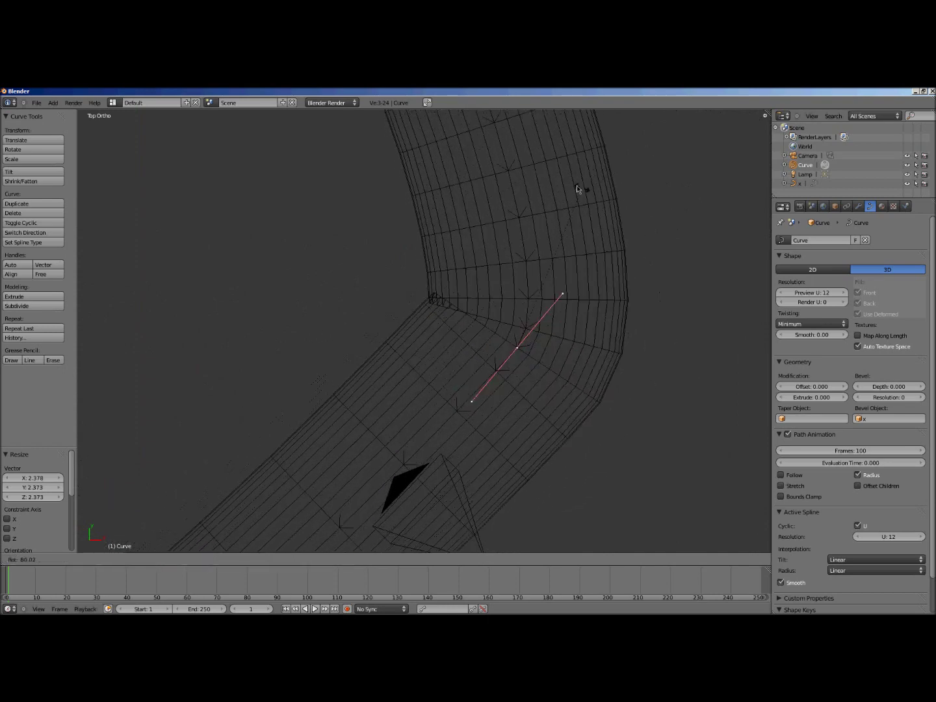
{"action": "left_click", "coordinate": [582, 161]}
Step: Add the top handle to the selection, then scale and rotate both handles slightly
{"action": "scroll", "coordinate": [670, 319], "scroll_direction": "down", "scroll_amount": 2}
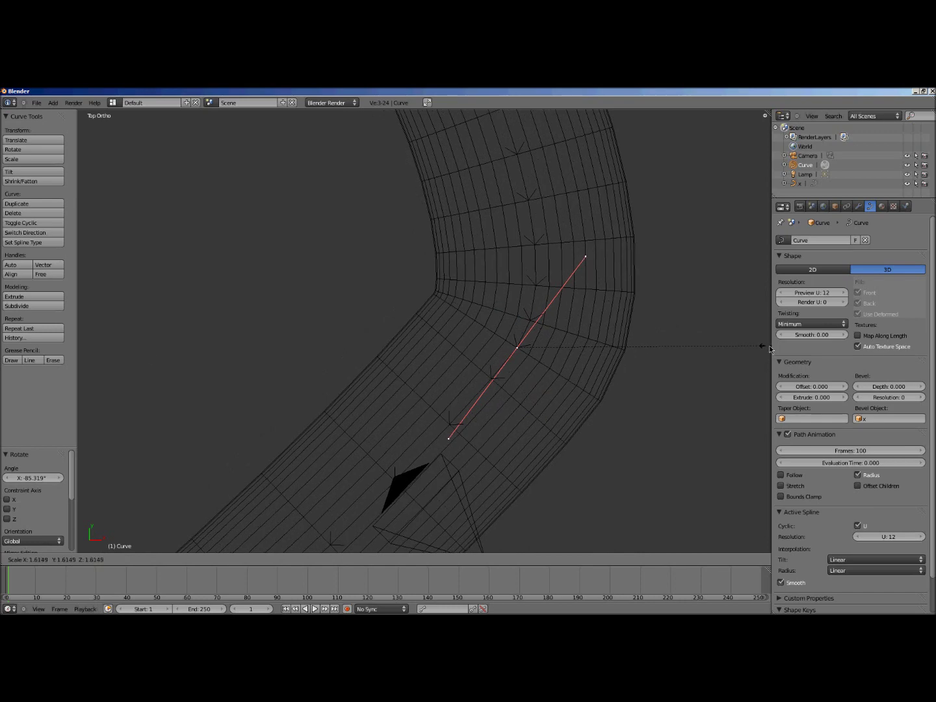
{"action": "scroll", "coordinate": [764, 347], "scroll_direction": "down", "scroll_amount": 2}
{"action": "scroll", "coordinate": [247, 310], "scroll_direction": "down", "scroll_amount": 2}
{"action": "scroll", "coordinate": [365, 329], "scroll_direction": "up", "scroll_amount": 1}
{"action": "scroll", "coordinate": [365, 329], "scroll_direction": "up", "scroll_amount": 4}
{"action": "right_click", "coordinate": [472, 213], "text": "shift"}
{"action": "key", "text": "s"}
{"action": "left_click", "coordinate": [622, 189]}
{"action": "key", "text": "r"}
{"action": "left_click", "coordinate": [560, 183]}
Step: Rotate the bend's middle control point about 42.6°, then return to Object Mode
{"action": "right_click", "coordinate": [466, 167]}
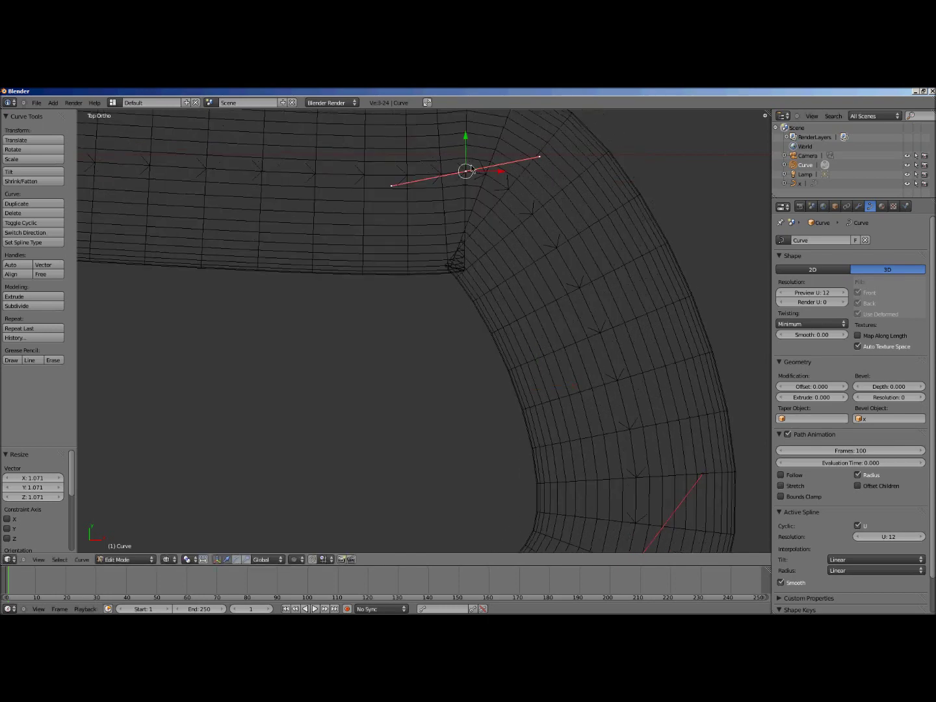
{"action": "key", "text": "r"}
{"action": "left_click", "coordinate": [616, 314]}
{"action": "scroll", "coordinate": [251, 214], "scroll_direction": "down", "scroll_amount": 2}
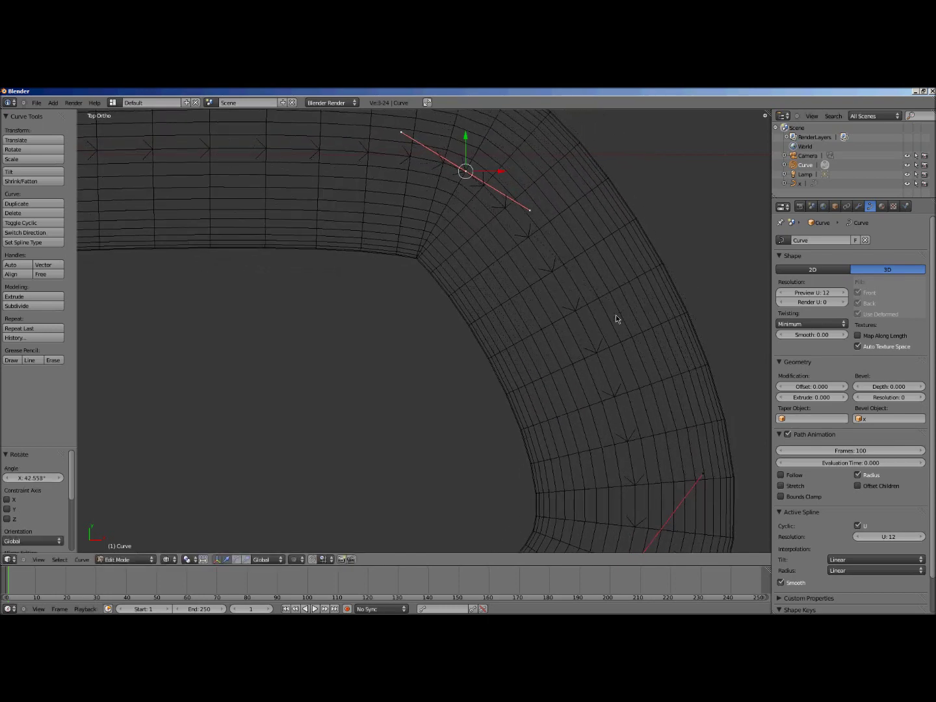
{"action": "scroll", "coordinate": [291, 220], "scroll_direction": "down", "scroll_amount": 4}
{"action": "scroll", "coordinate": [551, 255], "scroll_direction": "down", "scroll_amount": 4}
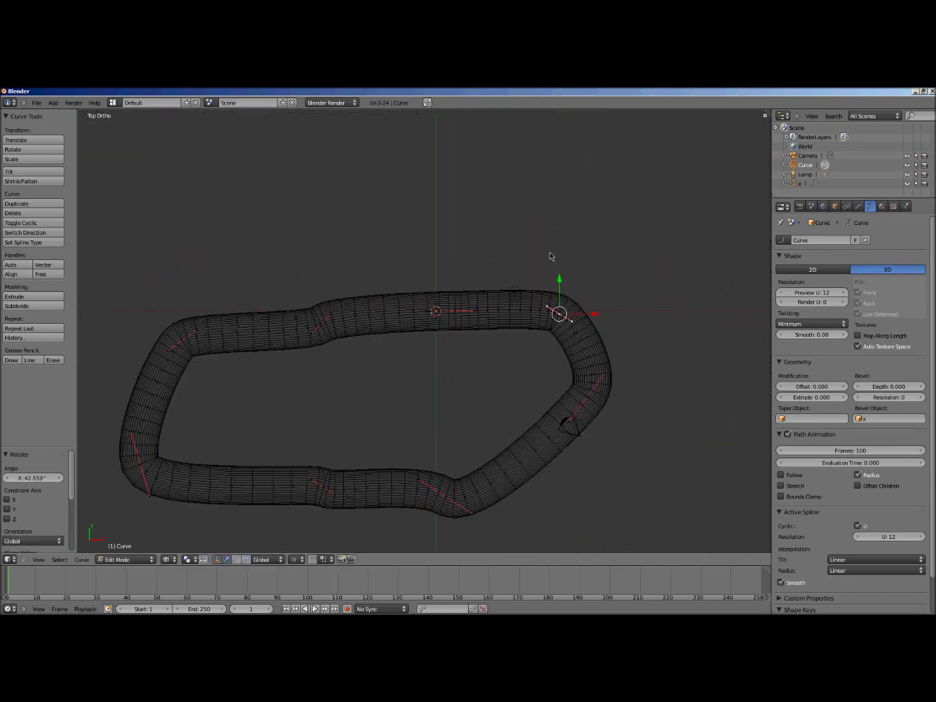
{"action": "key", "text": "Tab"}
{"action": "mouse_move", "coordinate": [550, 256]}
{"action": "middle_mouse_down"}
{"action": "mouse_move", "coordinate": [658, 306]}
{"action": "mouse_move", "coordinate": [557, 316]}
{"action": "mouse_move", "coordinate": [733, 338]}
{"action": "mouse_move", "coordinate": [630, 360]}
{"action": "middle_mouse_up"}
Step: Clear the circle from the curve's Bevel Object field, leaving a thin curve path
{"action": "scroll", "coordinate": [630, 361], "scroll_direction": "up", "scroll_amount": 6}
{"action": "scroll", "coordinate": [630, 361], "scroll_direction": "down", "scroll_amount": 3}
{"action": "scroll", "coordinate": [631, 361], "scroll_direction": "down", "scroll_amount": 2}
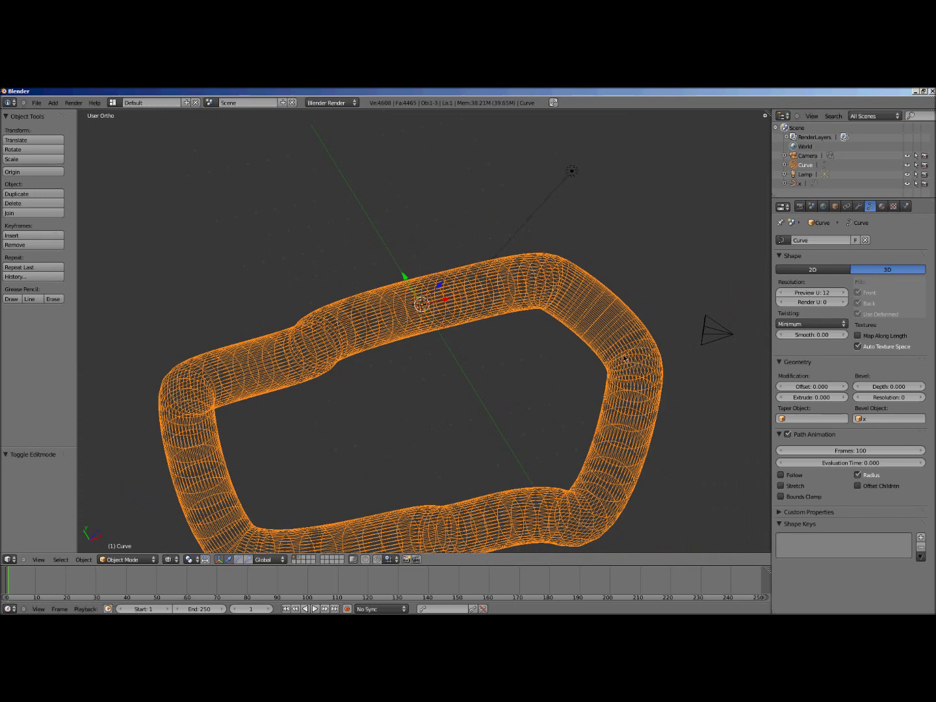
{"action": "right_click", "coordinate": [734, 343]}
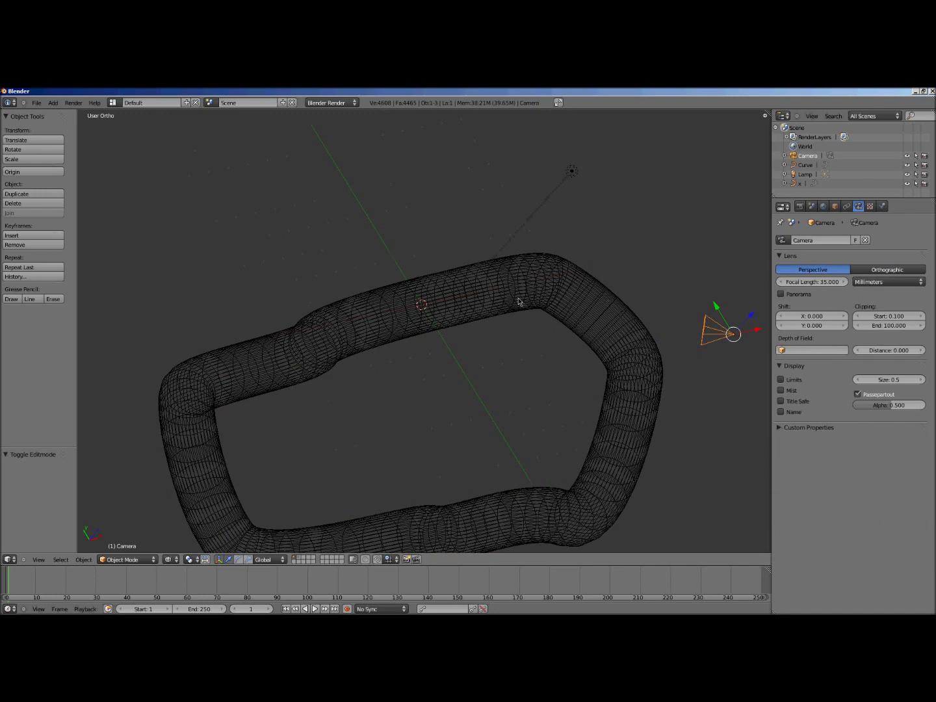
{"action": "right_click", "coordinate": [486, 301]}
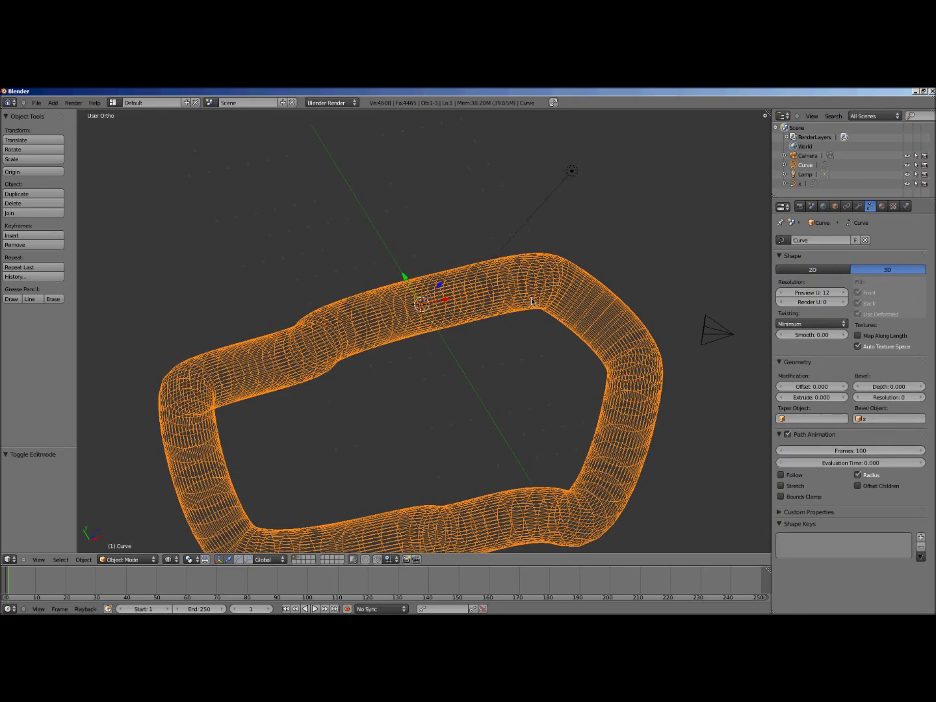
{"action": "left_click", "coordinate": [887, 419]}
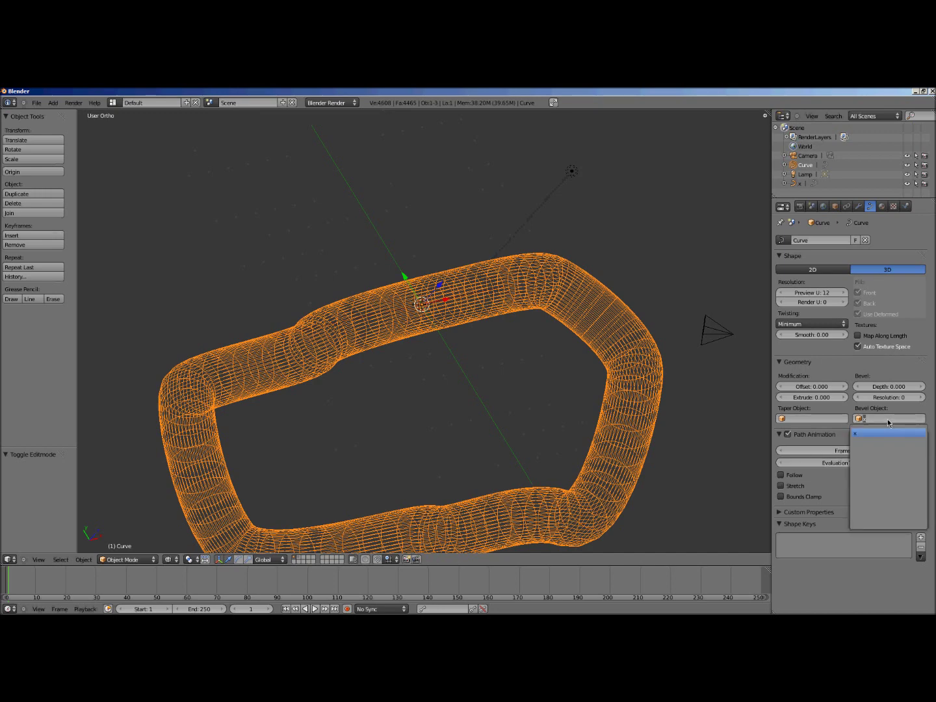
{"action": "left_click", "coordinate": [864, 433]}
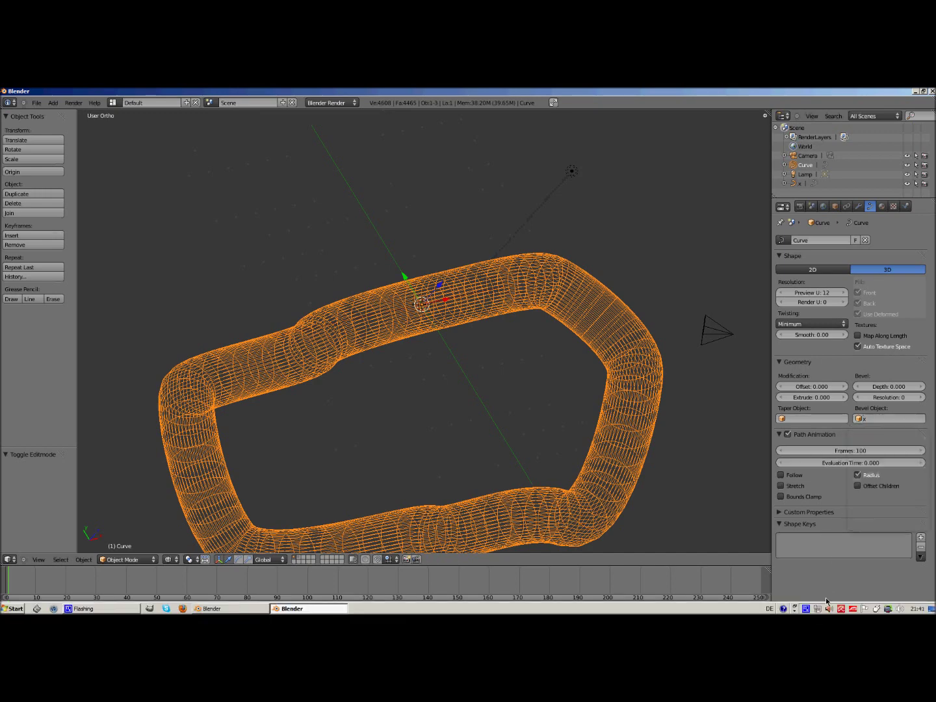
{"action": "left_click", "coordinate": [888, 418]}
{"action": "mouse_move", "coordinate": [557, 418]}
{"action": "middle_mouse_down"}
{"action": "mouse_move", "coordinate": [498, 403]}
{"action": "mouse_move", "coordinate": [569, 412]}
{"action": "middle_mouse_up"}
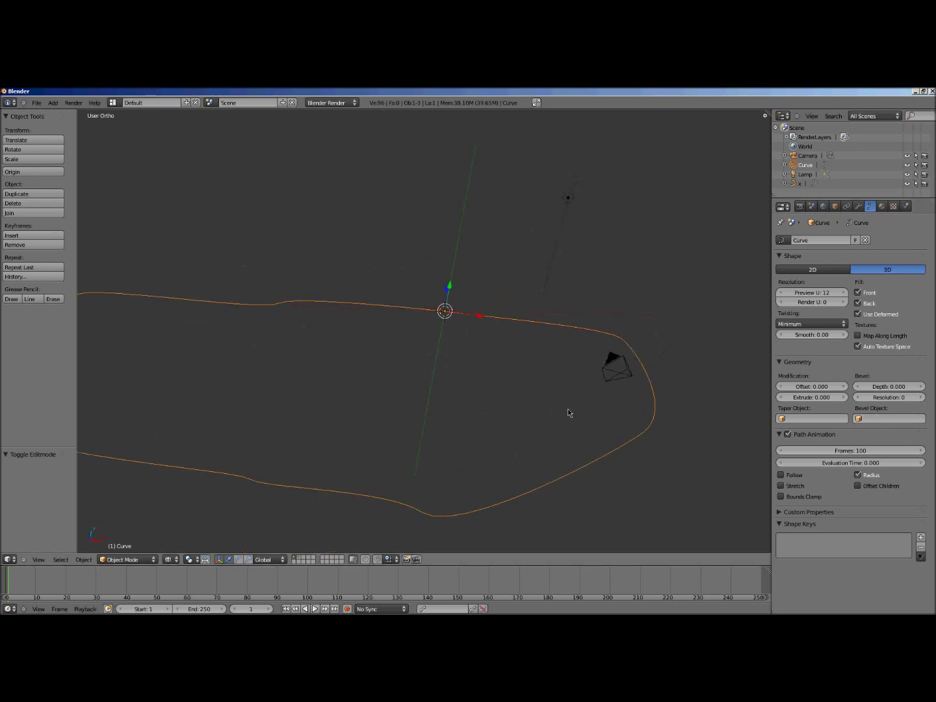
Step: Parent the camera to the curve using Follow Path
{"action": "right_click", "coordinate": [616, 384]}
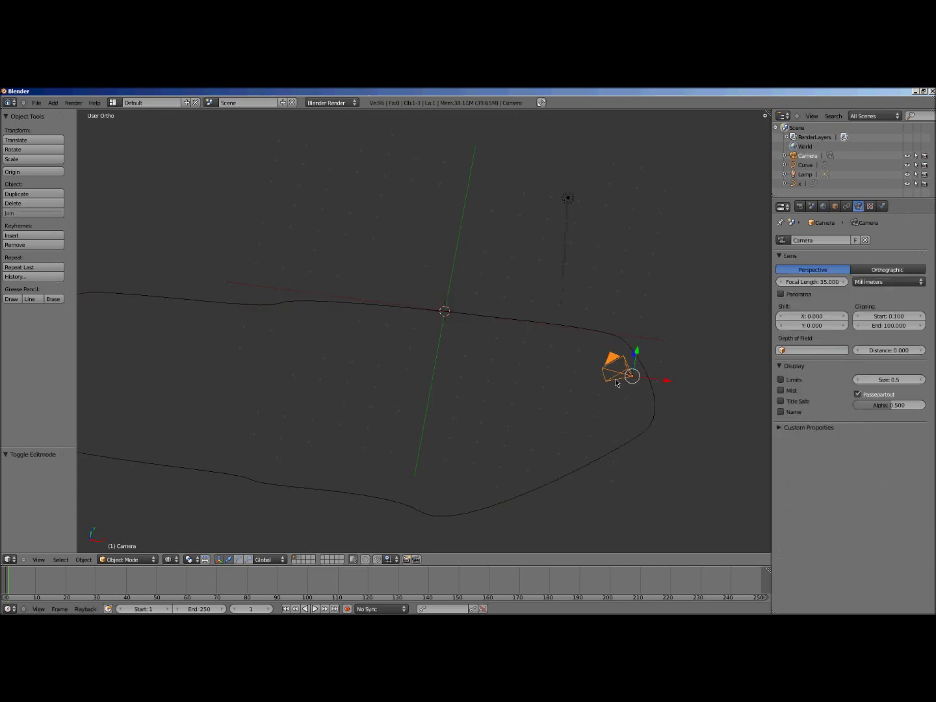
{"action": "right_click", "coordinate": [570, 333]}
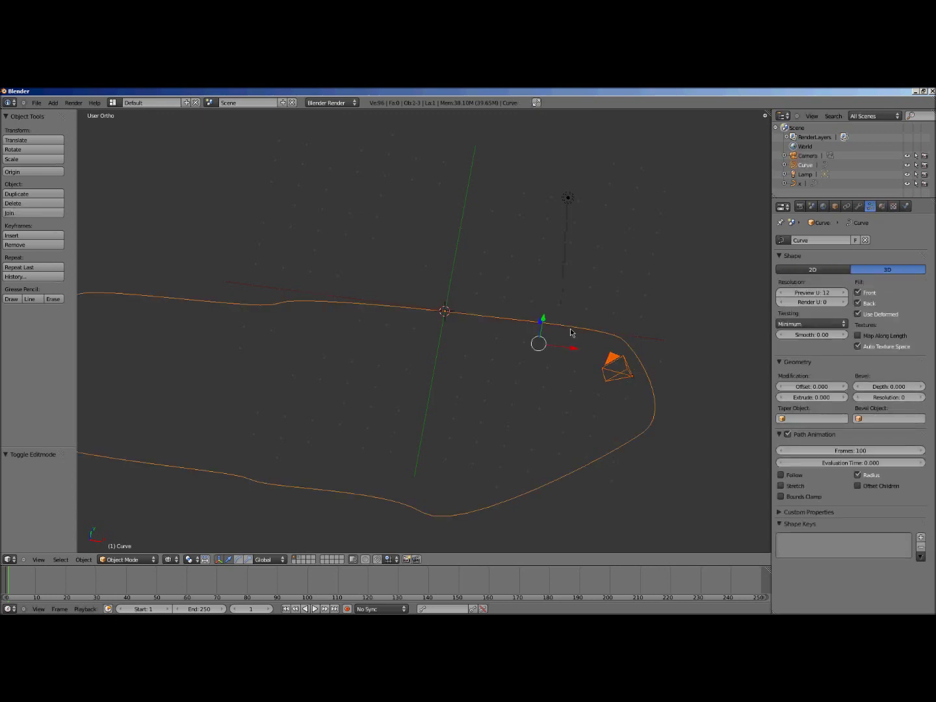
{"action": "key", "text": "ctrl+p"}
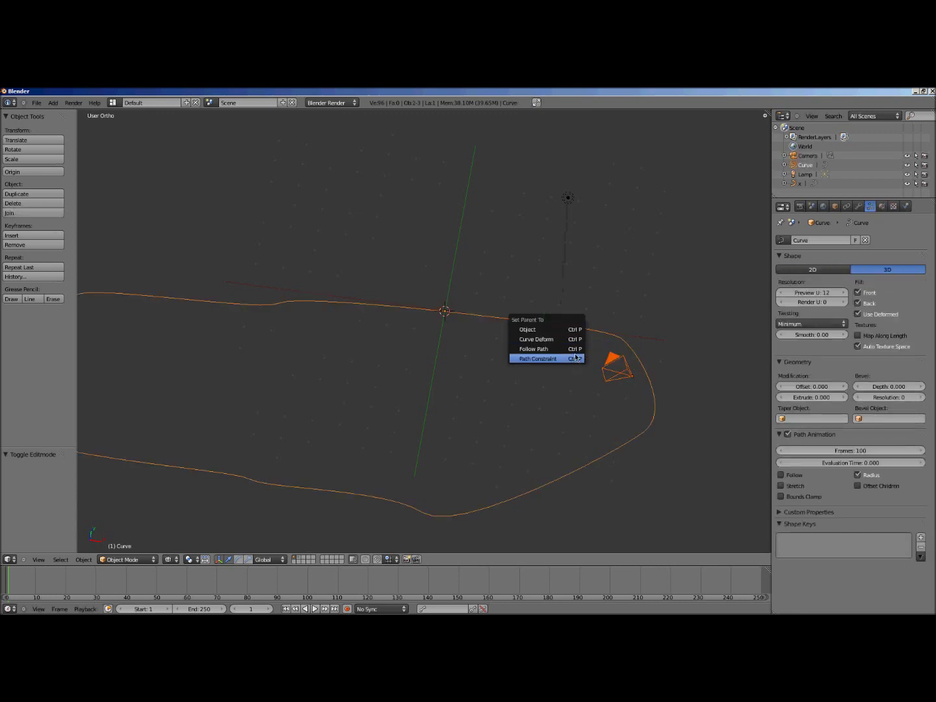
{"action": "left_click", "coordinate": [572, 350]}
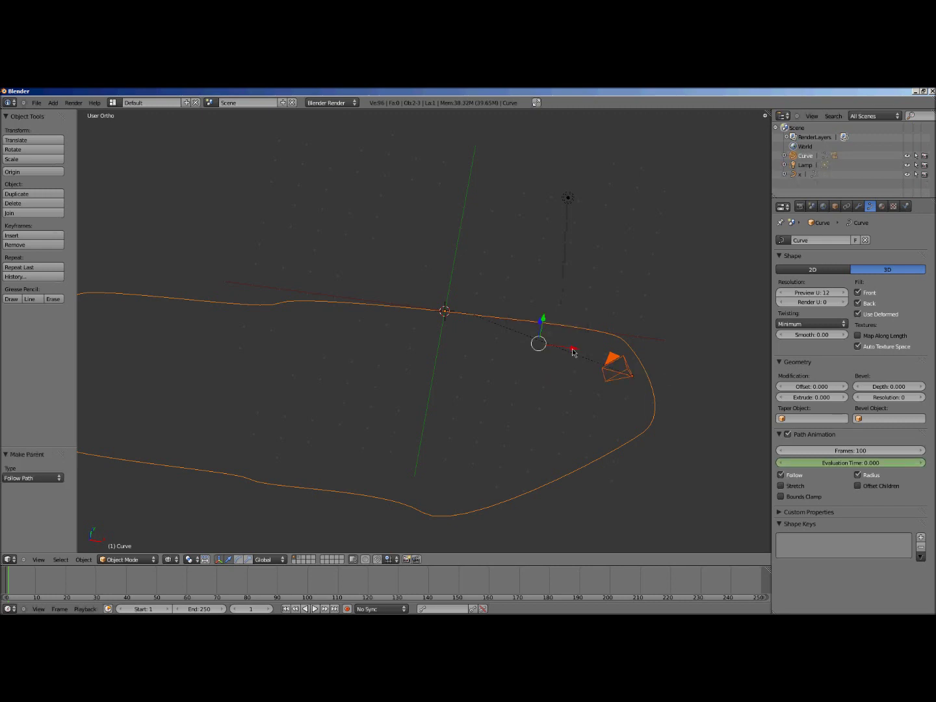
{"action": "scroll", "coordinate": [572, 351], "scroll_direction": "down", "scroll_amount": 3}
Step: Play the animation through the camera view, then stop back at frame 1
{"action": "key", "text": "alt+a"}
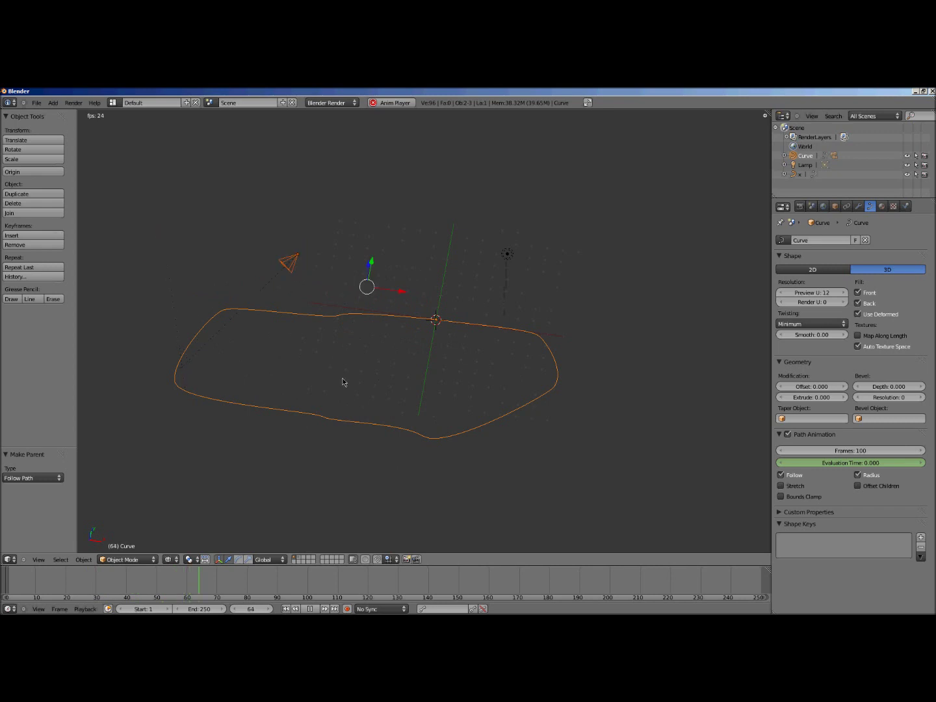
{"action": "key", "text": "KP_0"}
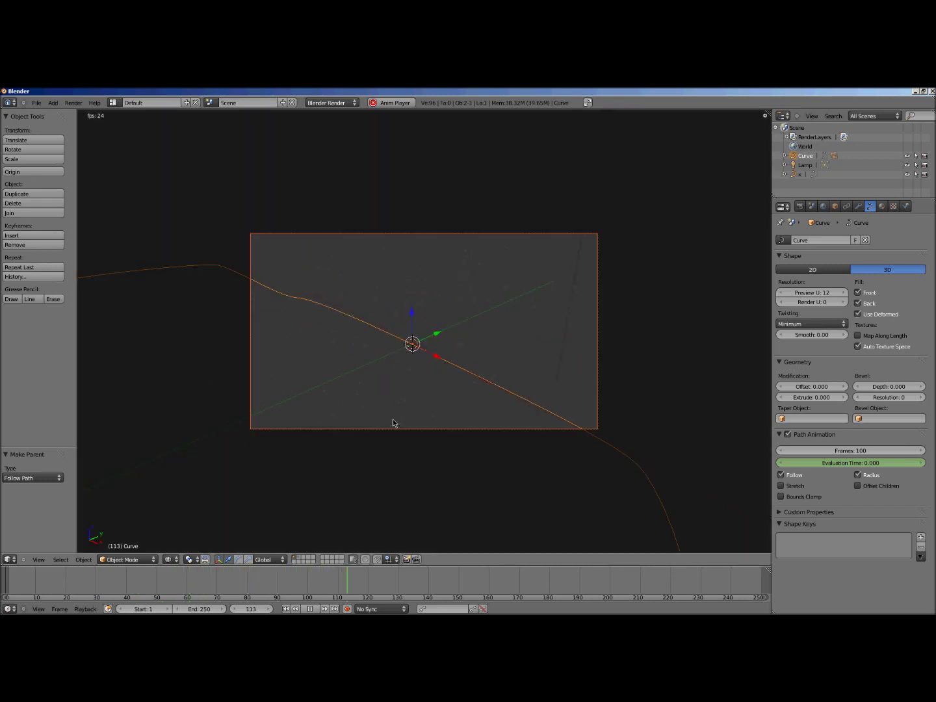
{"action": "key", "text": "shift+Left"}
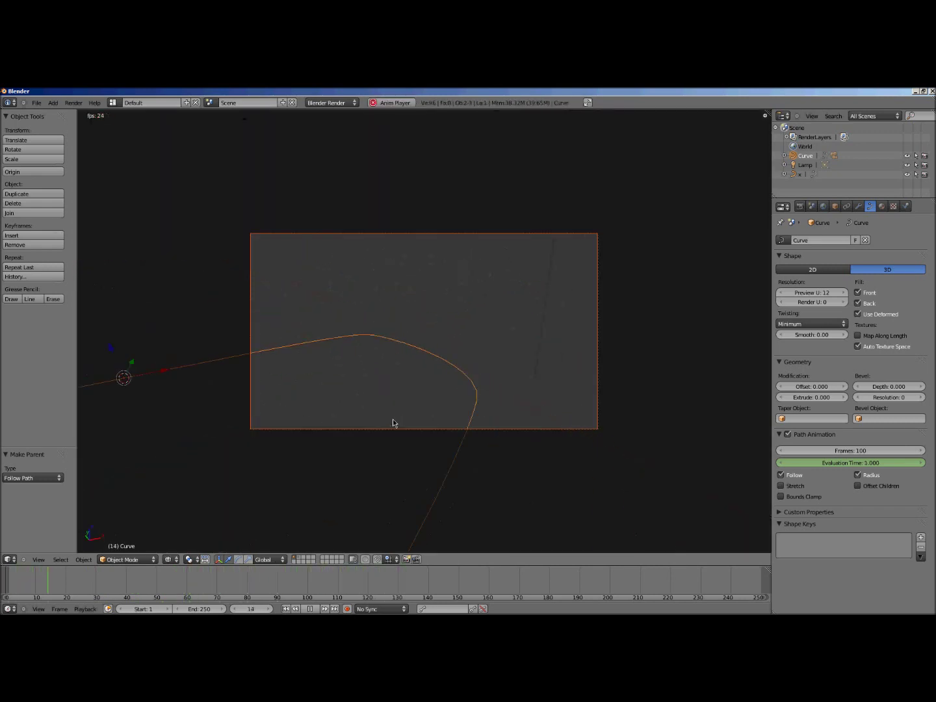
{"action": "key", "text": "Escape"}
{"action": "mouse_move", "coordinate": [447, 362]}
{"action": "middle_mouse_down"}
{"action": "mouse_move", "coordinate": [709, 378]}
{"action": "mouse_move", "coordinate": [519, 384]}
{"action": "middle_mouse_up"}
{"action": "key", "text": "KP_1"}
{"action": "scroll", "coordinate": [497, 351], "scroll_direction": "up", "scroll_amount": 5}
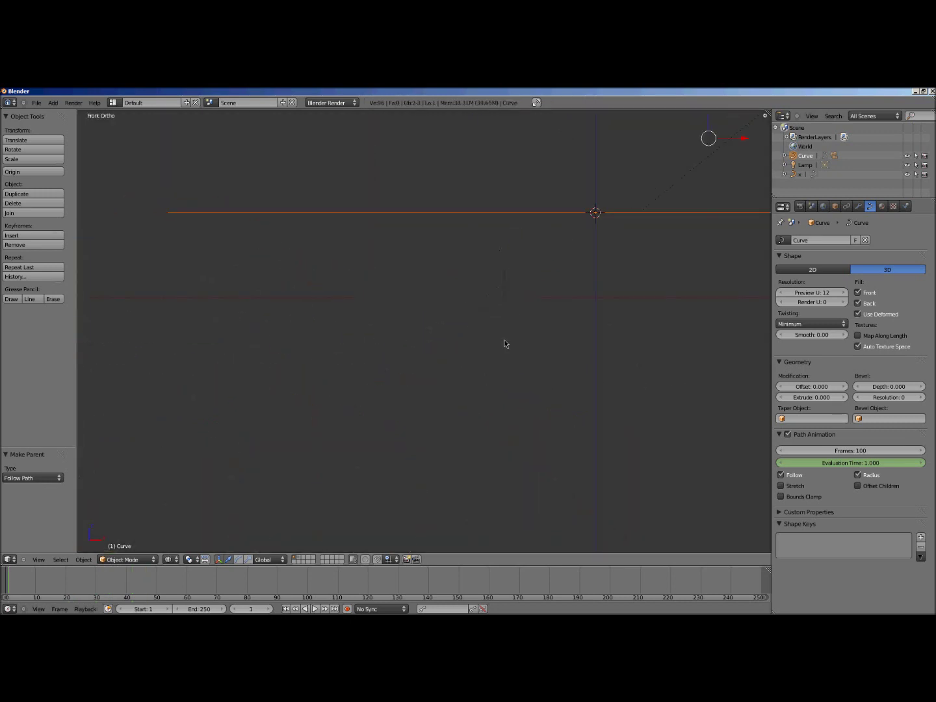
Step: Select only the camera and move it near the curve's origin
{"action": "middle_click_drag", "start_coordinate": [597, 218], "coordinate": [517, 376], "text": "shift"}
{"action": "middle_click_drag", "start_coordinate": [646, 327], "coordinate": [482, 392], "text": "shift"}
{"action": "mouse_move", "coordinate": [570, 357]}
{"action": "middle_mouse_down", "text": "shift"}
{"action": "mouse_move", "coordinate": [597, 309]}
{"action": "mouse_move", "coordinate": [645, 288]}
{"action": "middle_mouse_up", "text": "shift"}
{"action": "key", "text": "g"}
{"action": "key", "text": "Escape"}
{"action": "right_click", "coordinate": [651, 245]}
{"action": "key", "text": "g"}
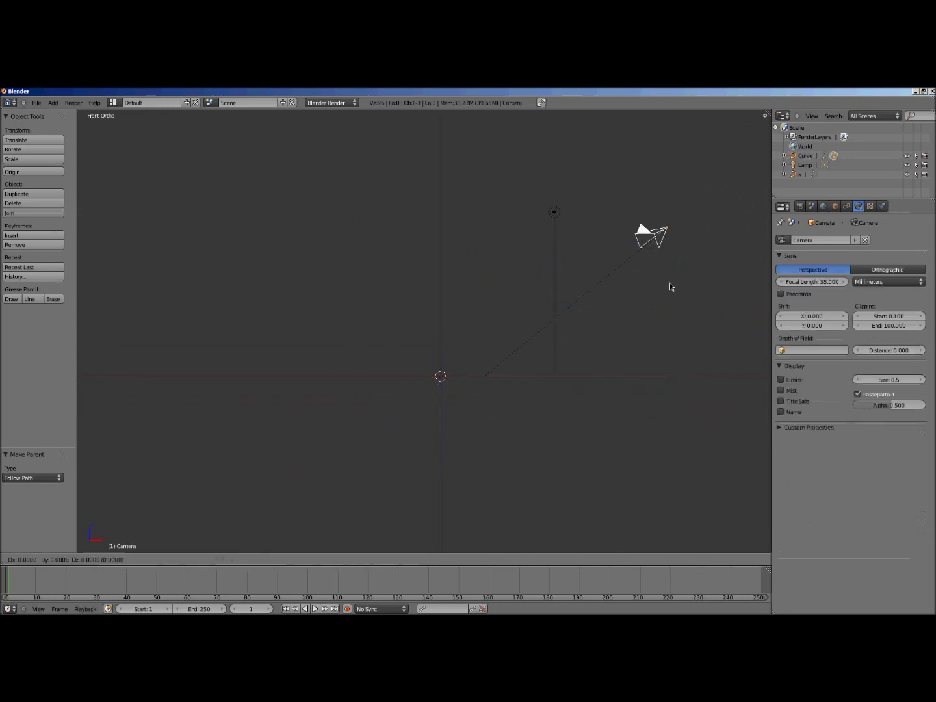
{"action": "left_click", "coordinate": [485, 429]}
Step: From top view, slide the camera along Y onto the curve
{"action": "key", "text": "KP_7"}
{"action": "scroll", "coordinate": [520, 429], "scroll_direction": "down", "scroll_amount": 2, "text": "shift"}
{"action": "scroll", "coordinate": [513, 423], "scroll_direction": "down", "scroll_amount": 3, "text": "shift"}
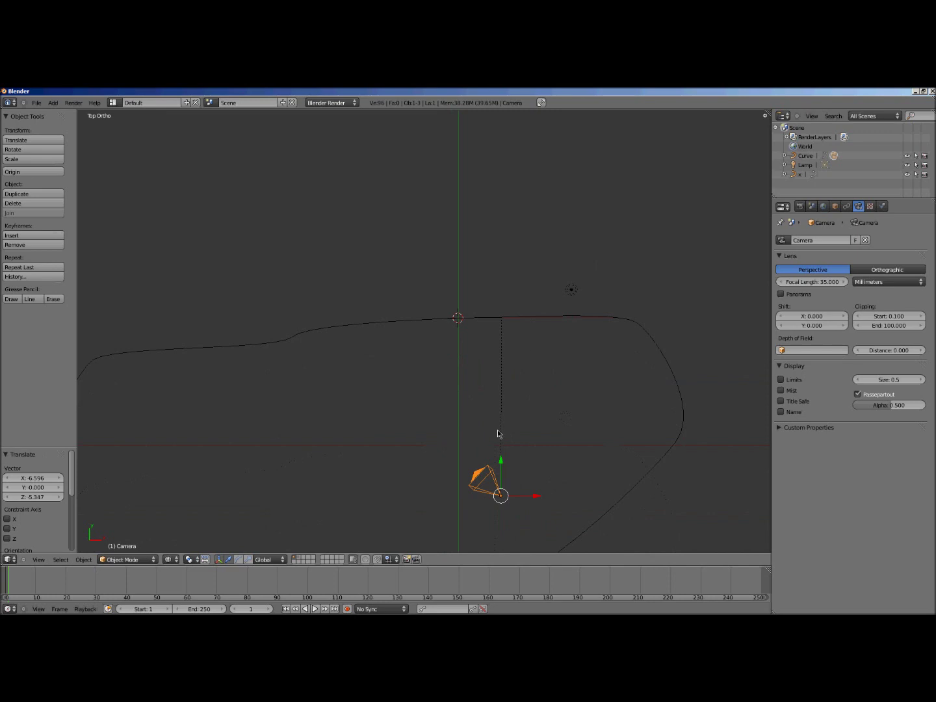
{"action": "left_click_drag", "start_coordinate": [499, 463], "coordinate": [499, 275]}
{"action": "scroll", "coordinate": [484, 345], "scroll_direction": "up", "scroll_amount": 3}
{"action": "scroll", "coordinate": [484, 350], "scroll_direction": "up", "scroll_amount": 5}
{"action": "scroll", "coordinate": [484, 349], "scroll_direction": "up", "scroll_amount": 4}
{"action": "scroll", "coordinate": [475, 370], "scroll_direction": "down", "scroll_amount": 5, "text": "ctrl"}
{"action": "scroll", "coordinate": [468, 393], "scroll_direction": "up", "scroll_amount": 3}
{"action": "scroll", "coordinate": [491, 475], "scroll_direction": "up", "scroll_amount": 3}
{"action": "middle_click_drag", "start_coordinate": [490, 474], "coordinate": [483, 309], "text": "shift"}
Step: Drop the camera onto the curve line and check its position from another angle
{"action": "key", "text": "g"}
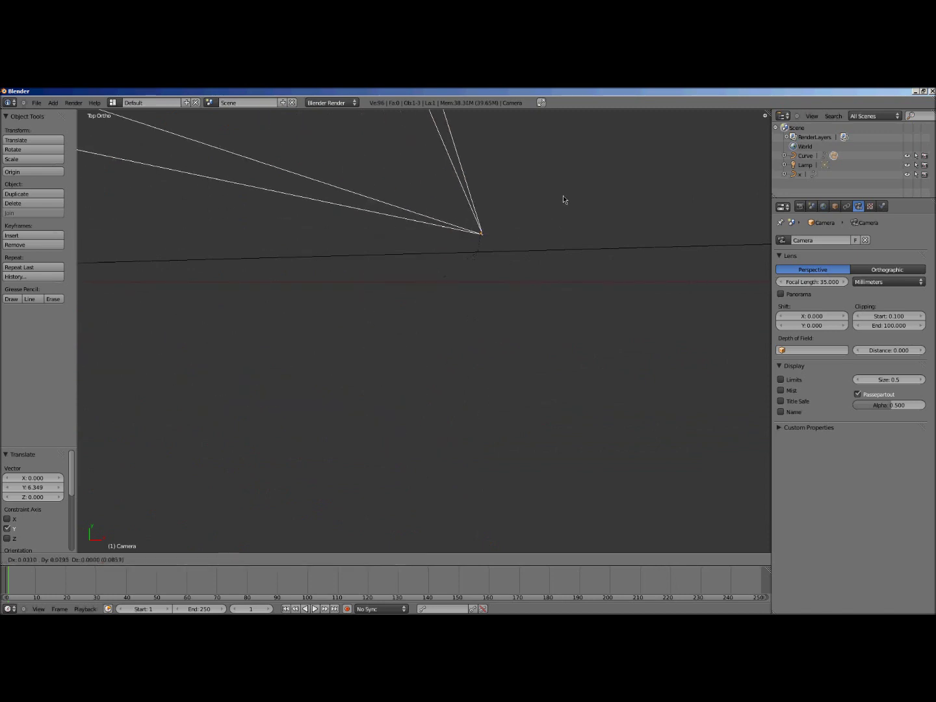
{"action": "left_click", "coordinate": [558, 217]}
{"action": "middle_click_drag", "start_coordinate": [558, 217], "coordinate": [466, 357]}
{"action": "scroll", "coordinate": [469, 411], "scroll_direction": "up", "scroll_amount": 4}
{"action": "scroll", "coordinate": [460, 226], "scroll_direction": "down", "scroll_amount": 4}
{"action": "scroll", "coordinate": [469, 247], "scroll_direction": "down", "scroll_amount": 3}
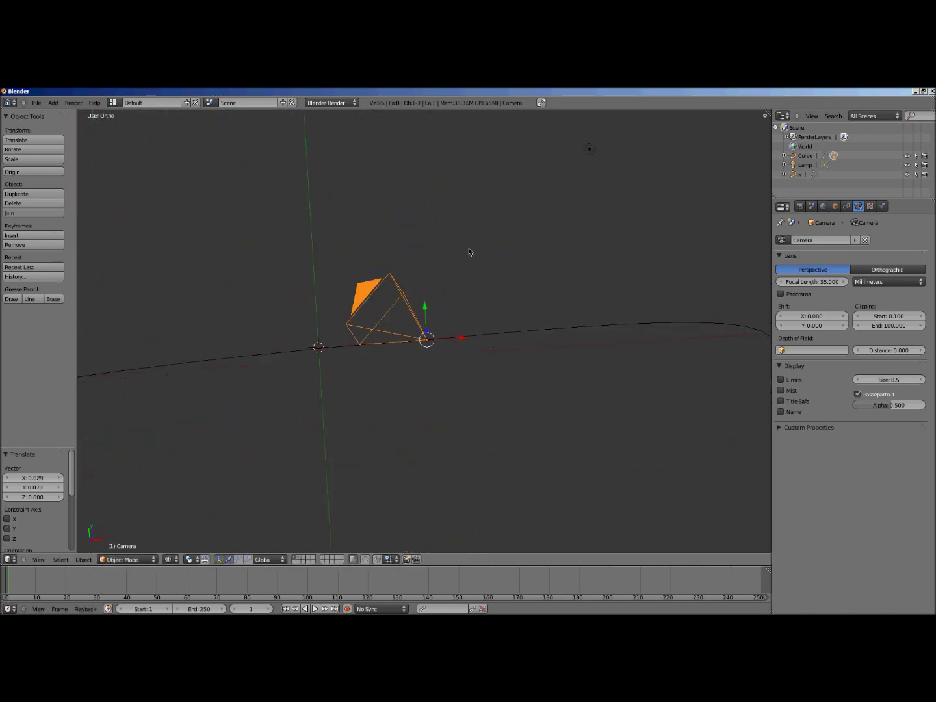
{"action": "scroll", "coordinate": [477, 255], "scroll_direction": "down", "scroll_amount": 2}
{"action": "key", "text": "ctrl+z"}
{"action": "key", "text": "ctrl+shift+z"}
{"action": "key", "text": "KP_7"}
{"action": "scroll", "coordinate": [475, 264], "scroll_direction": "up", "scroll_amount": 8}
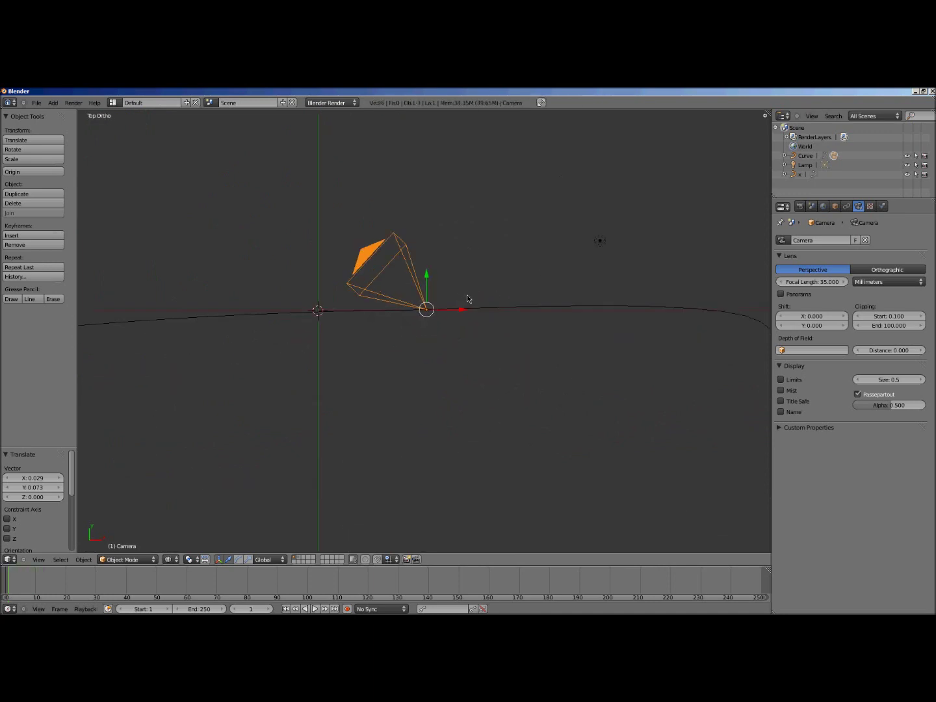
Step: Rotate the camera around Z so it faces along the path
{"action": "key", "text": "r"}
{"action": "key", "text": "z"}
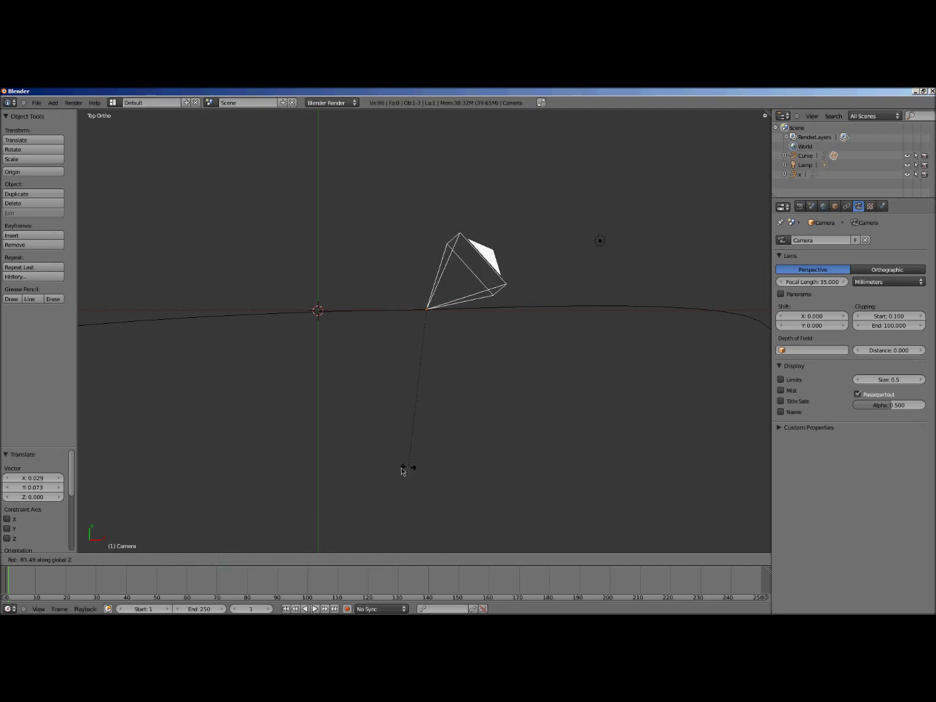
{"action": "left_click", "coordinate": [362, 413]}
{"action": "key", "text": "KP_5"}
{"action": "key", "text": "KP_3"}
{"action": "key", "text": "KP_5"}
{"action": "key", "text": "KP_1"}
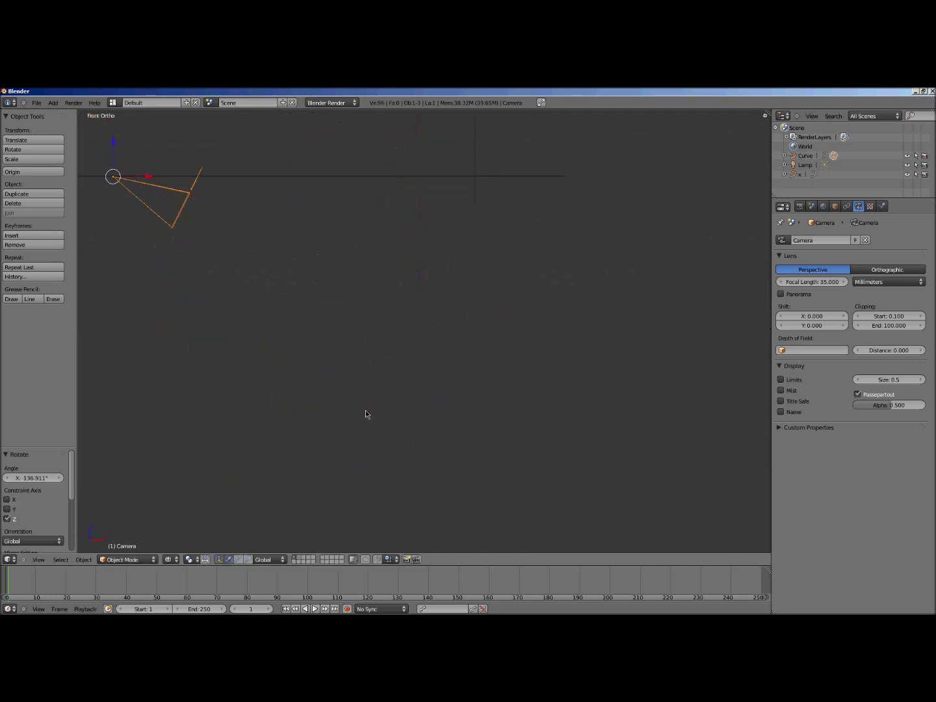
{"action": "mouse_move", "coordinate": [212, 251]}
{"action": "middle_mouse_down", "text": "shift"}
{"action": "mouse_move", "coordinate": [430, 397]}
{"action": "mouse_move", "coordinate": [549, 389]}
{"action": "middle_mouse_up", "text": "shift"}
{"action": "scroll", "coordinate": [430, 396], "scroll_direction": "up", "scroll_amount": 5}
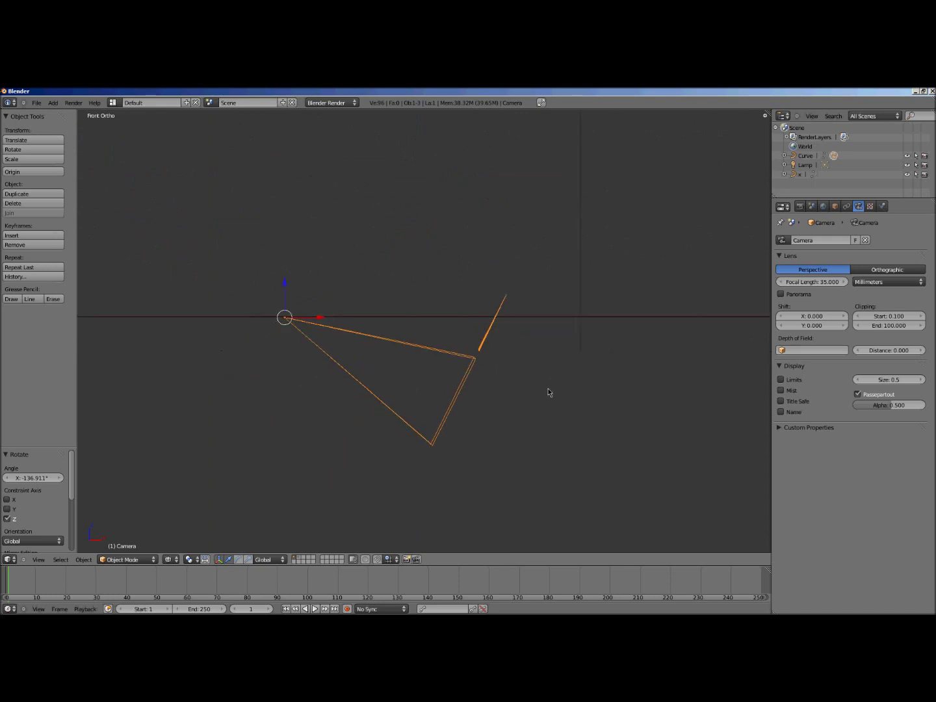
Step: Tilt the camera, look through it, and briefly preview the playback
{"action": "key", "text": "r"}
{"action": "left_click", "coordinate": [560, 261]}
{"action": "key", "text": "KP_0"}
{"action": "key", "text": "Home"}
{"action": "key", "text": "alt+a"}
{"action": "key", "text": "Escape"}
Step: Raise the camera slightly and fit its view on screen
{"action": "scroll", "coordinate": [542, 292], "scroll_direction": "down", "scroll_amount": 5}
{"action": "mouse_move", "coordinate": [598, 280]}
{"action": "middle_mouse_down"}
{"action": "mouse_move", "coordinate": [568, 309]}
{"action": "mouse_move", "coordinate": [414, 318]}
{"action": "middle_mouse_up"}
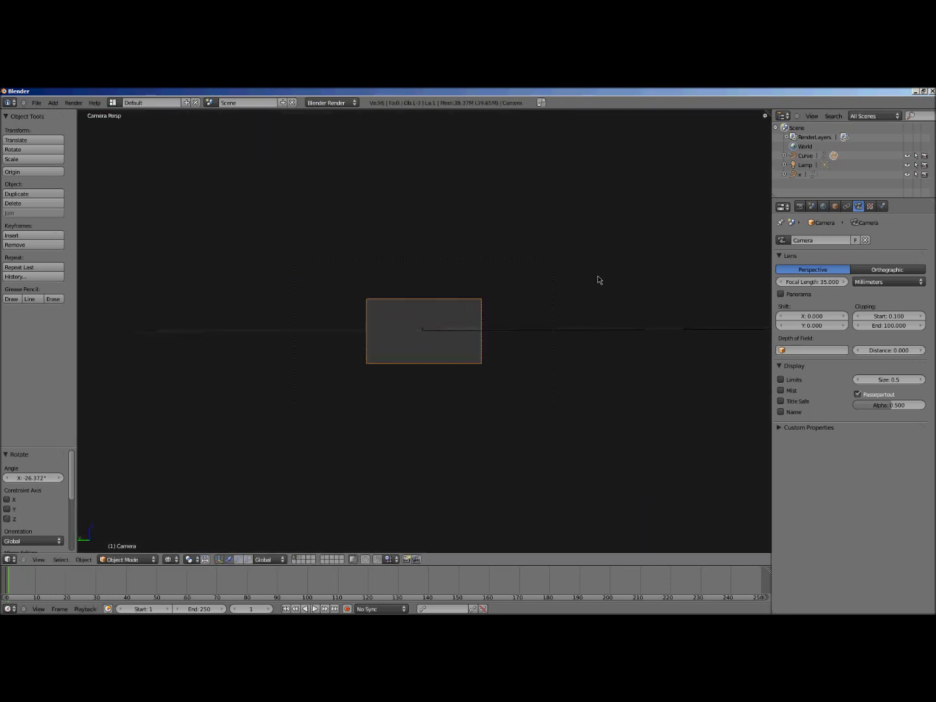
{"action": "left_click_drag", "start_coordinate": [131, 393], "coordinate": [131, 391]}
{"action": "key", "text": "KP_0"}
{"action": "key", "text": "Home"}
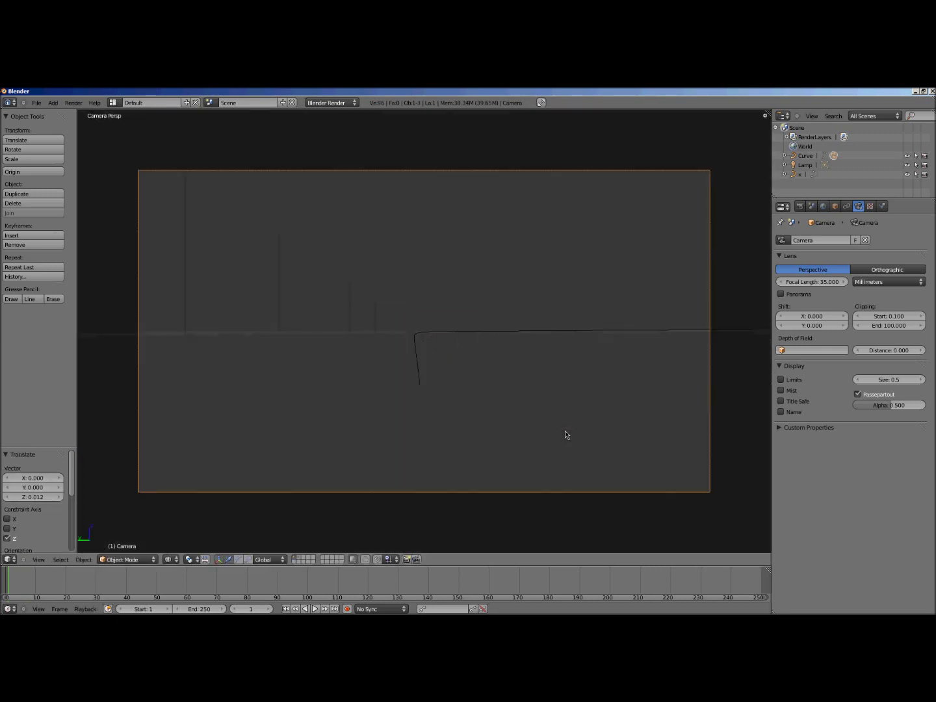
Step: Preview the fly-through, then set the curve's path animation length to 300 frames
{"action": "key", "text": "alt+a"}
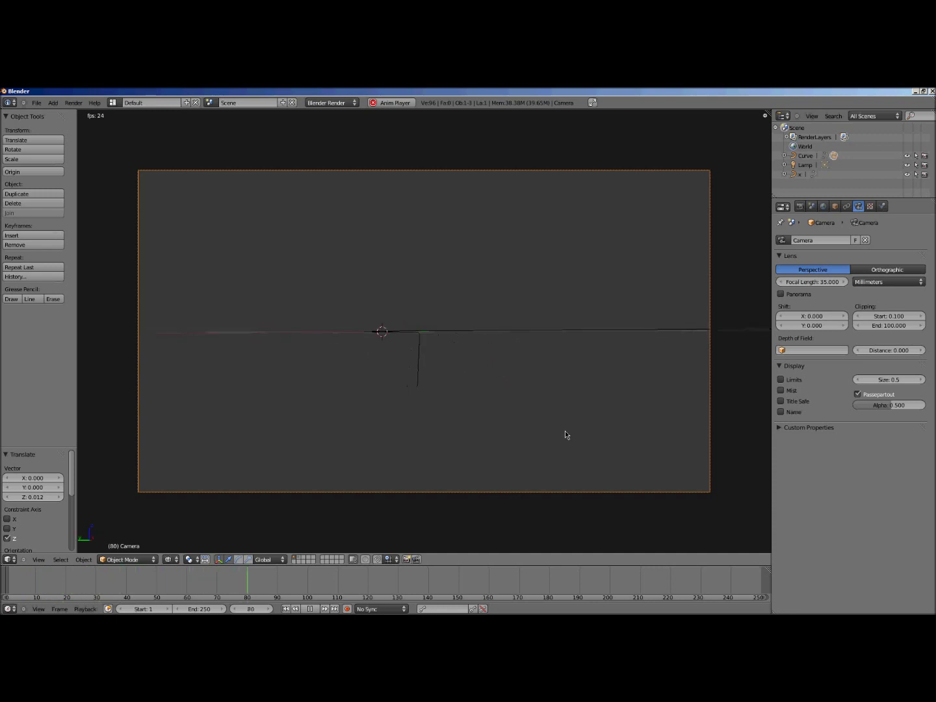
{"action": "key", "text": "Escape"}
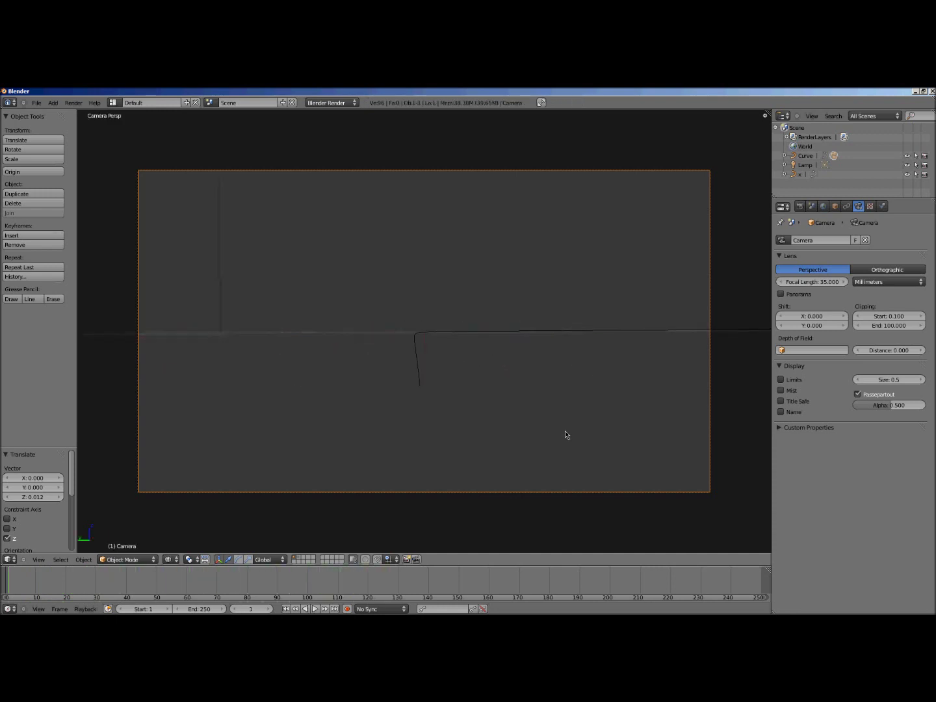
{"action": "right_click", "coordinate": [419, 375]}
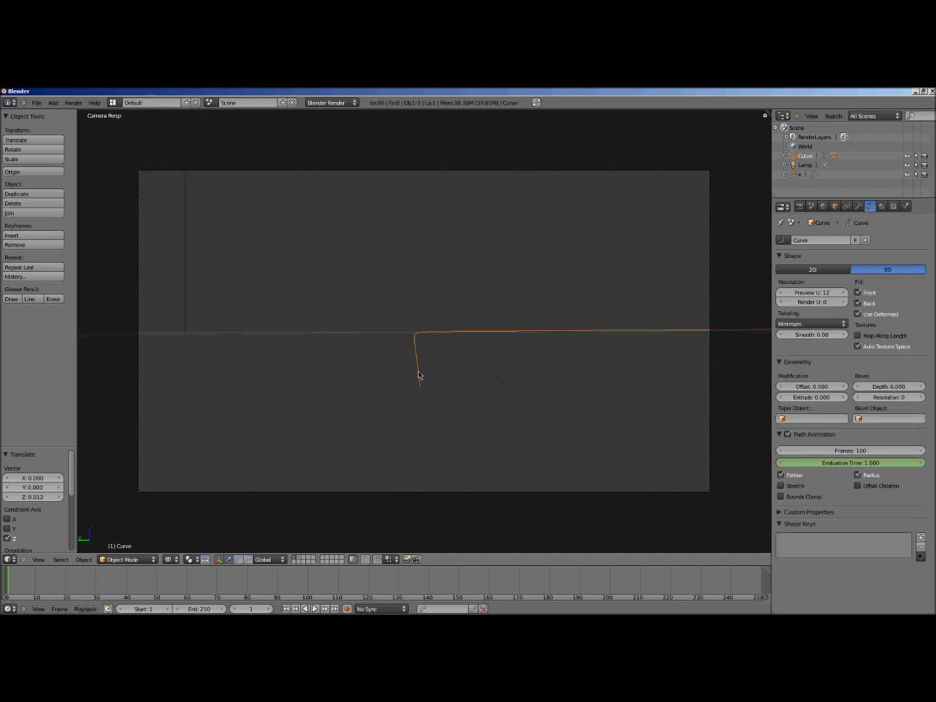
{"action": "left_click", "coordinate": [851, 451]}
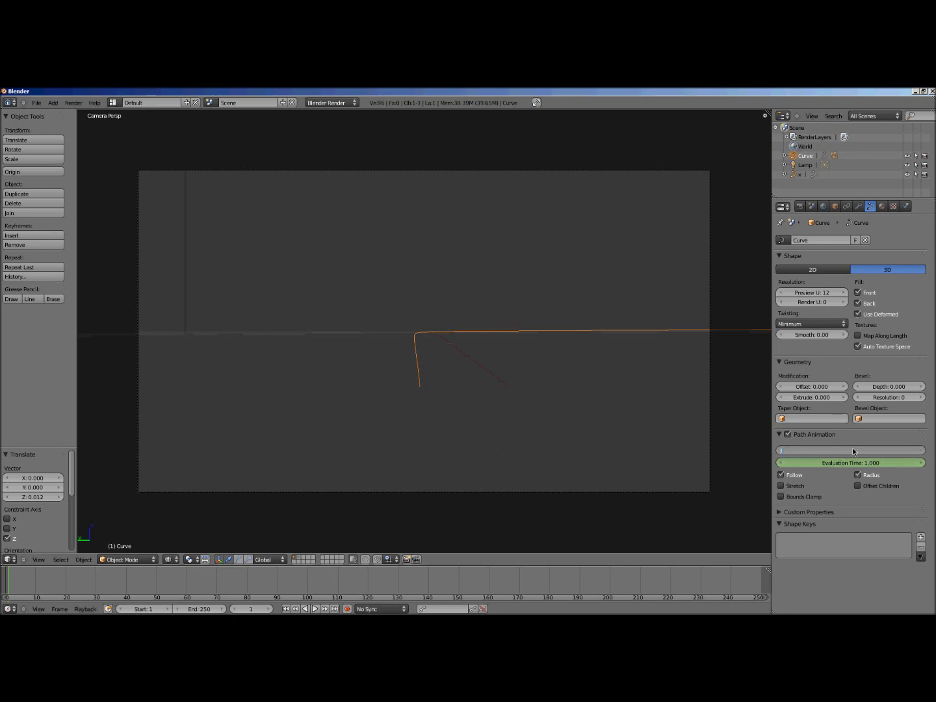
{"action": "type", "text": "300"}
{"action": "key", "text": "Return"}
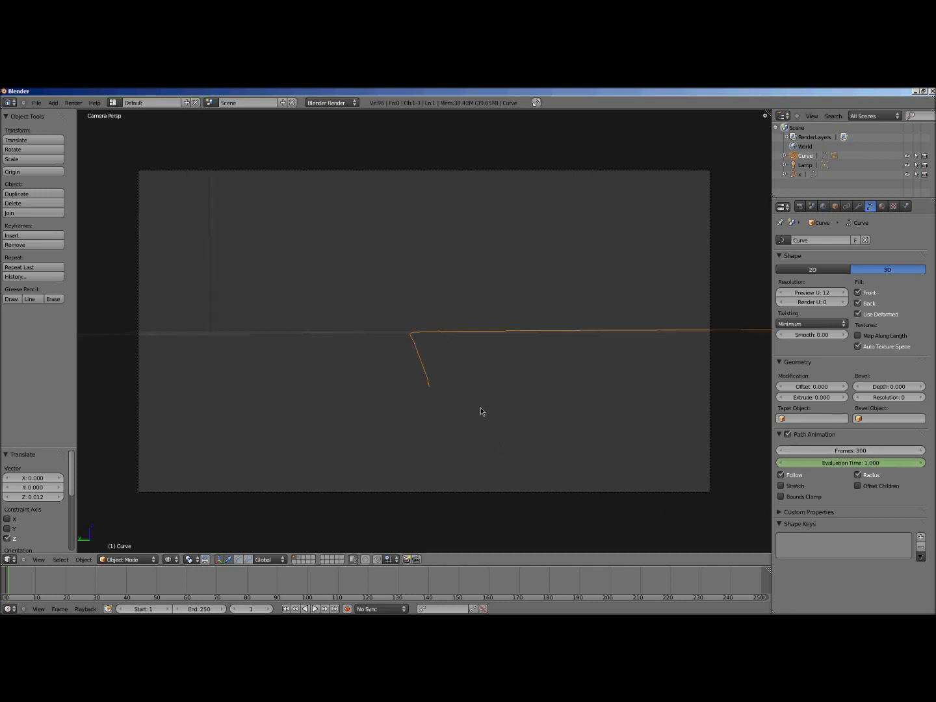
Step: Replay the path animation through the camera view and stop back at frame 1
{"action": "key", "text": "alt+a"}
{"action": "key", "text": "KP_0"}
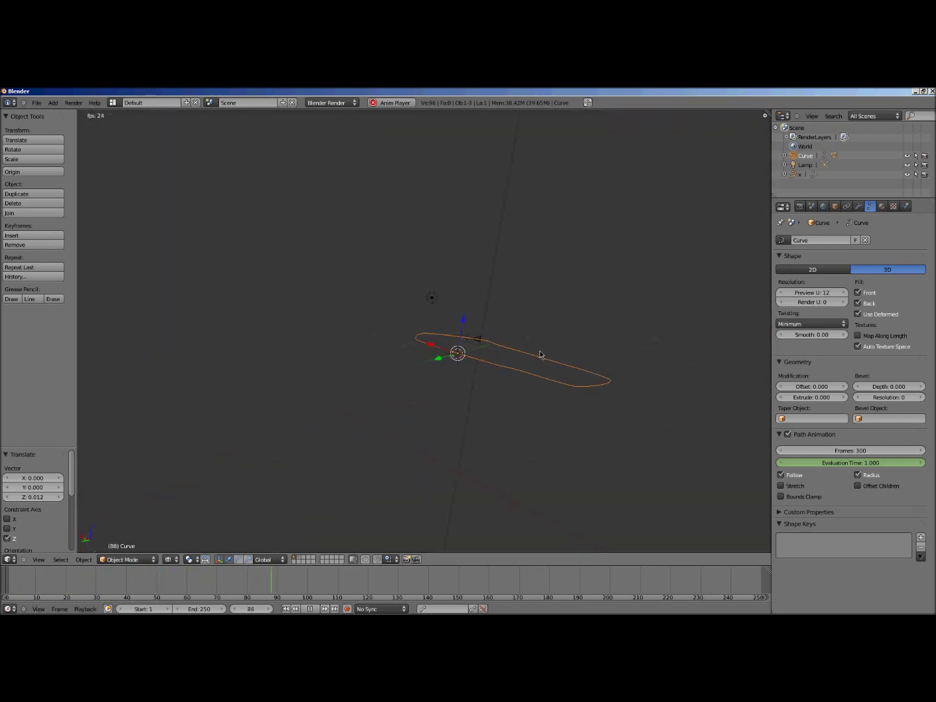
{"action": "key", "text": "Escape"}
{"action": "key", "text": "KP_0"}
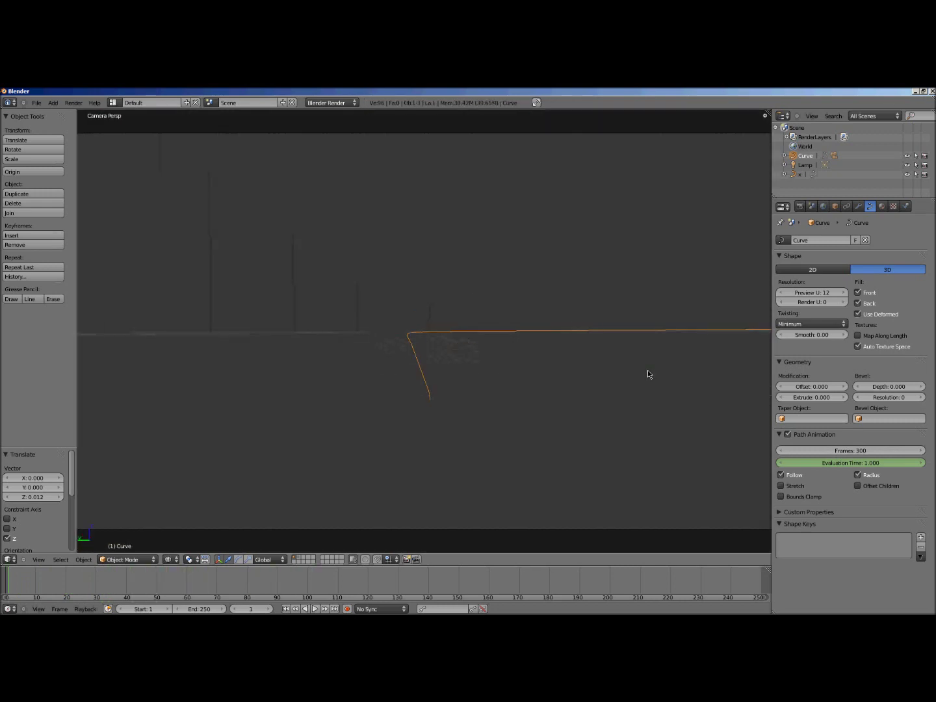
{"action": "key", "text": "alt+a"}
{"action": "key", "text": "Escape"}
{"action": "key", "text": "KP_0"}
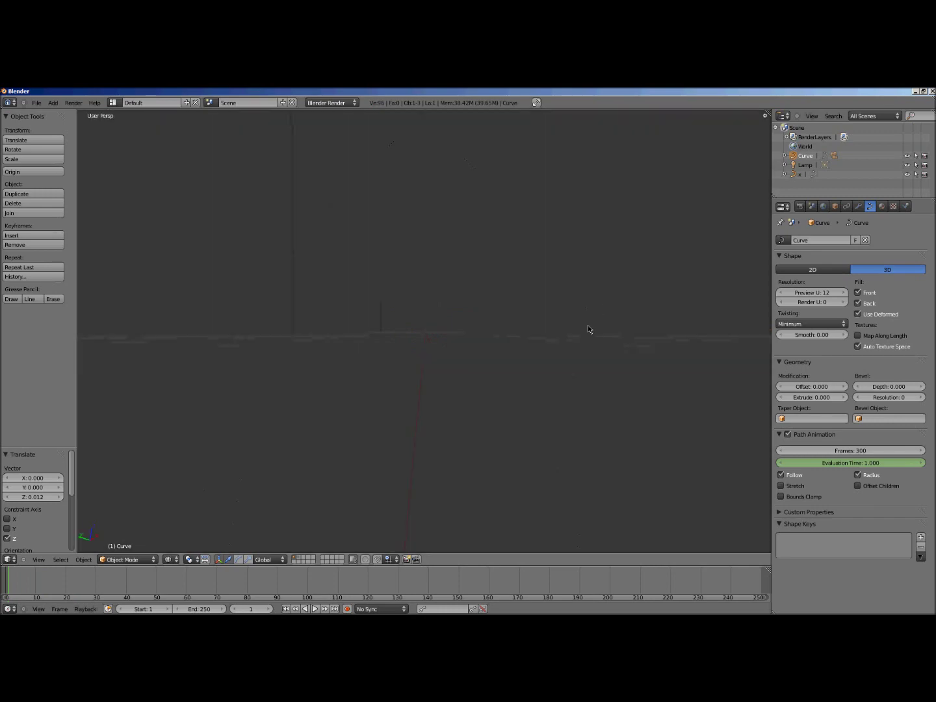
{"action": "left_click", "coordinate": [863, 423]}
Step: Set x as the curve's Bevel Object, then preview the tube fly-through and a test render
{"action": "left_click", "coordinate": [873, 434]}
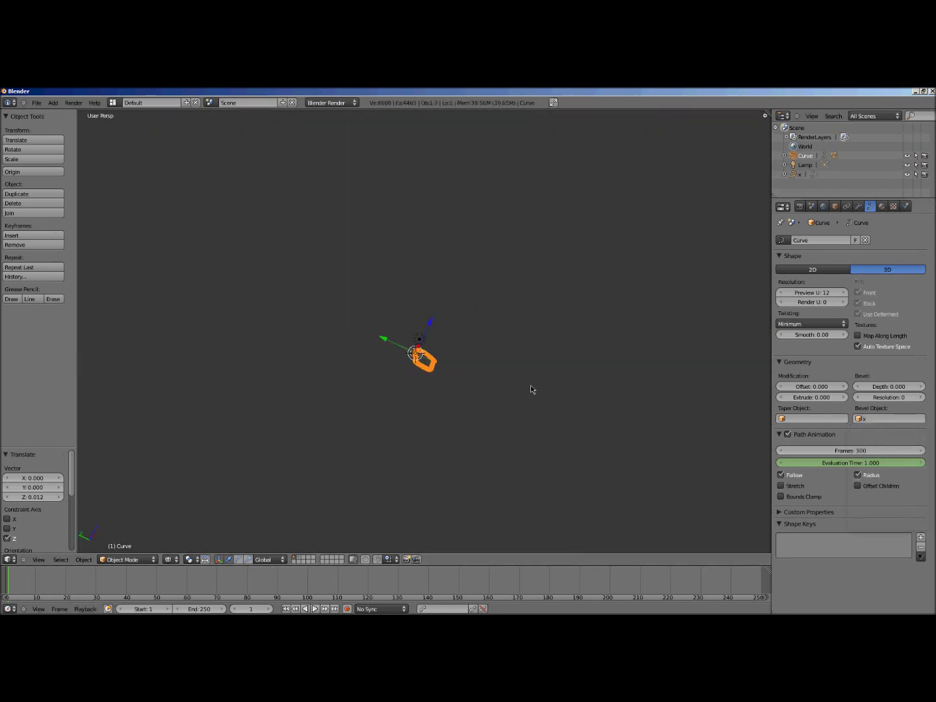
{"action": "key", "text": "KP_0"}
{"action": "key", "text": "alt+a"}
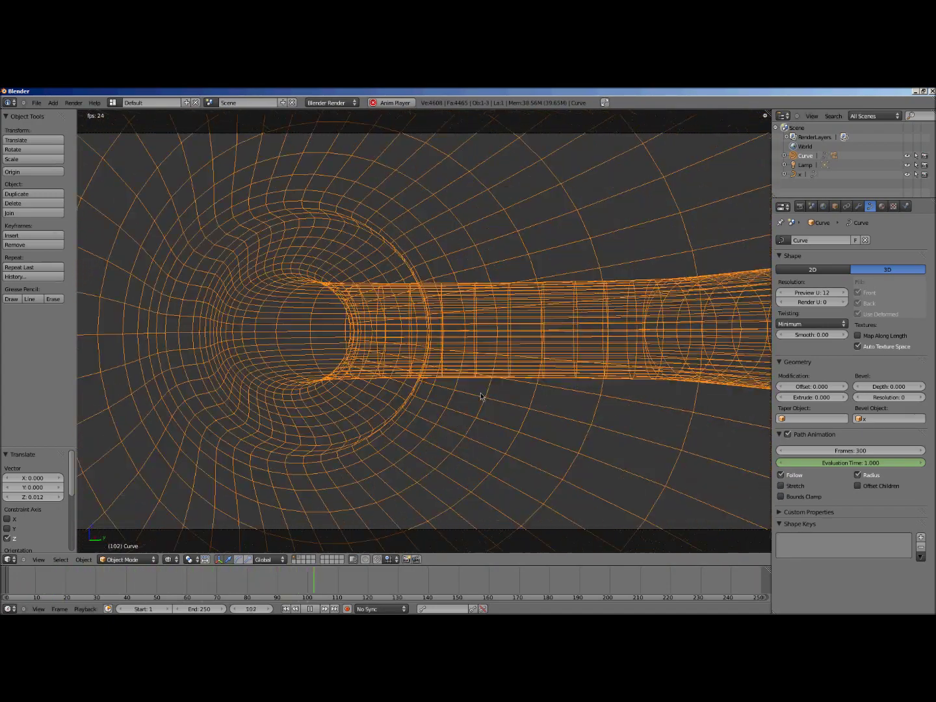
{"action": "key", "text": "Escape"}
{"action": "key", "text": "F12"}
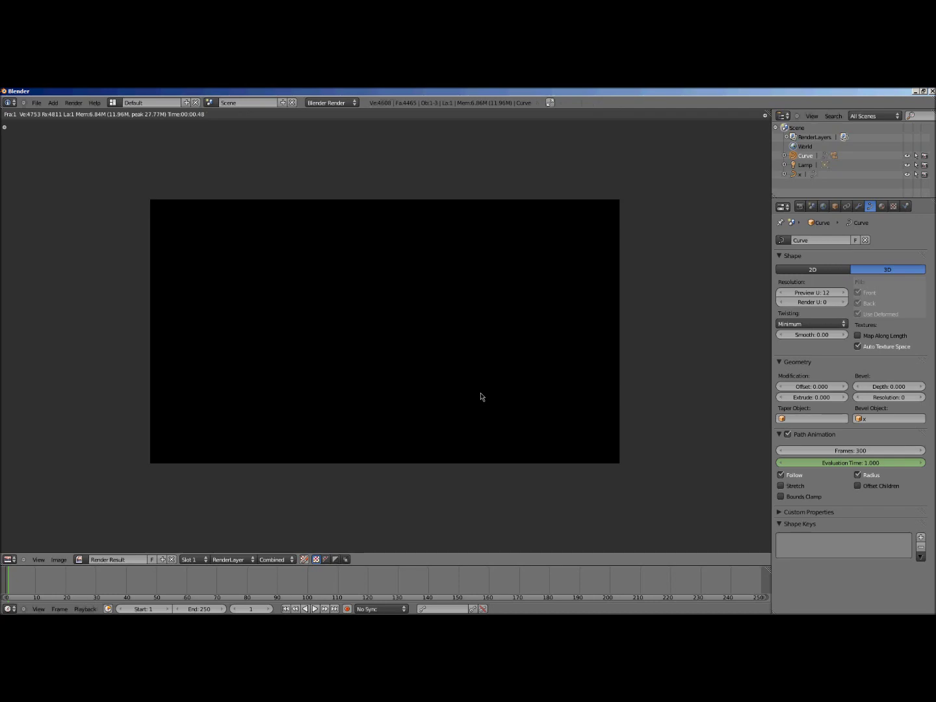
{"action": "key", "text": "Escape"}
Step: Frame the curve in a top orthographic view outside the camera
{"action": "key", "text": "KP_0"}
{"action": "mouse_move", "coordinate": [620, 309]}
{"action": "middle_mouse_down"}
{"action": "mouse_move", "coordinate": [522, 371]}
{"action": "mouse_move", "coordinate": [734, 362]}
{"action": "middle_mouse_up"}
{"action": "scroll", "coordinate": [664, 340], "scroll_direction": "down", "scroll_amount": 6}
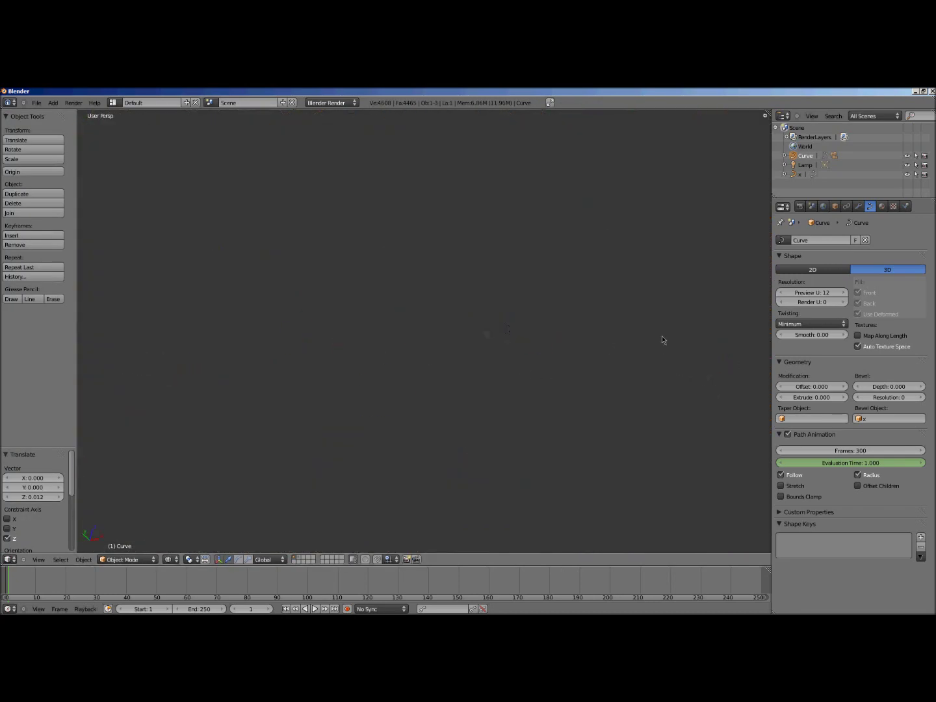
{"action": "key", "text": "KP_7"}
{"action": "scroll", "coordinate": [224, 390], "scroll_direction": "up", "scroll_amount": 5}
{"action": "mouse_move", "coordinate": [288, 383]}
{"action": "middle_mouse_down", "text": "shift"}
{"action": "mouse_move", "coordinate": [466, 305]}
{"action": "mouse_move", "coordinate": [585, 293]}
{"action": "mouse_move", "coordinate": [477, 322]}
{"action": "middle_mouse_up", "text": "shift"}
{"action": "scroll", "coordinate": [477, 321], "scroll_direction": "up", "scroll_amount": 2}
{"action": "scroll", "coordinate": [444, 344], "scroll_direction": "up", "scroll_amount": 5}
{"action": "scroll", "coordinate": [444, 343], "scroll_direction": "up", "scroll_amount": 6}
{"action": "scroll", "coordinate": [547, 347], "scroll_direction": "down", "scroll_amount": 1}
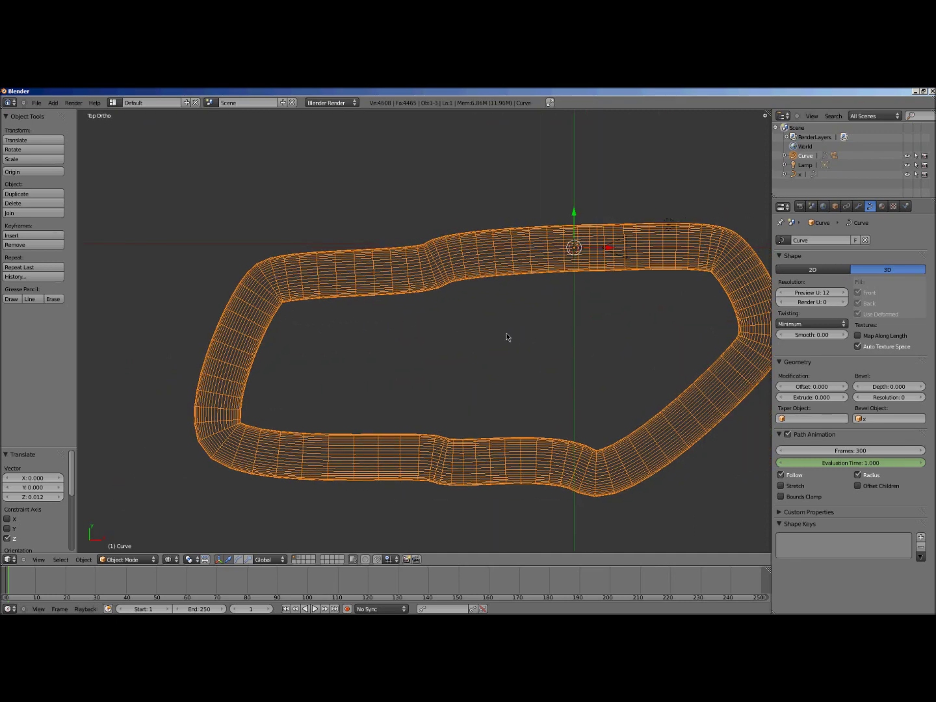
Step: Show the tube in solid shading and give it a new material, Material.001
{"action": "key", "text": "z"}
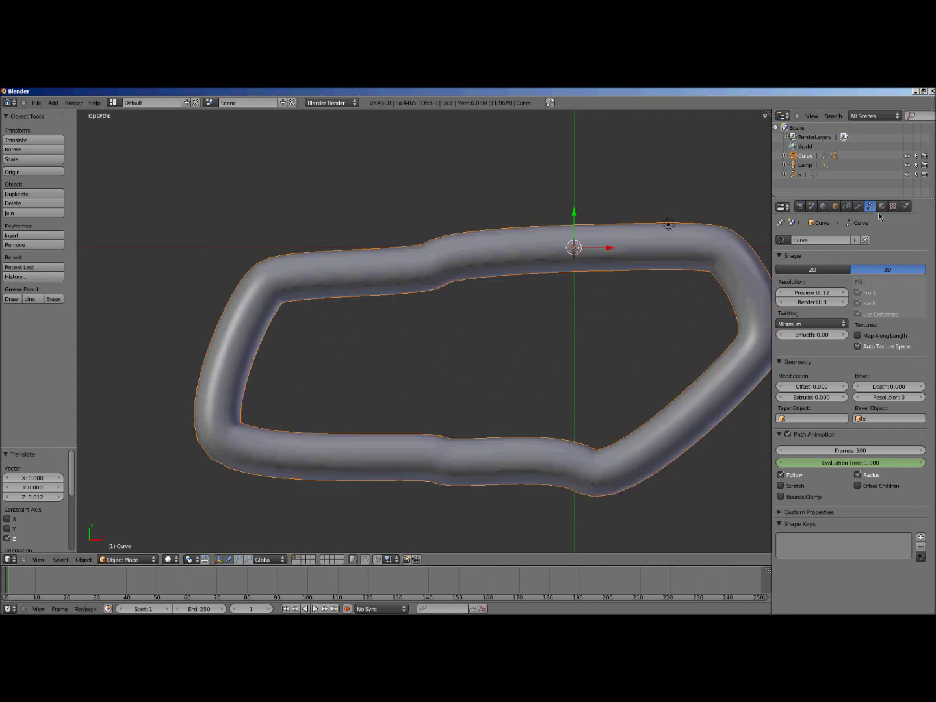
{"action": "left_click", "coordinate": [882, 206]}
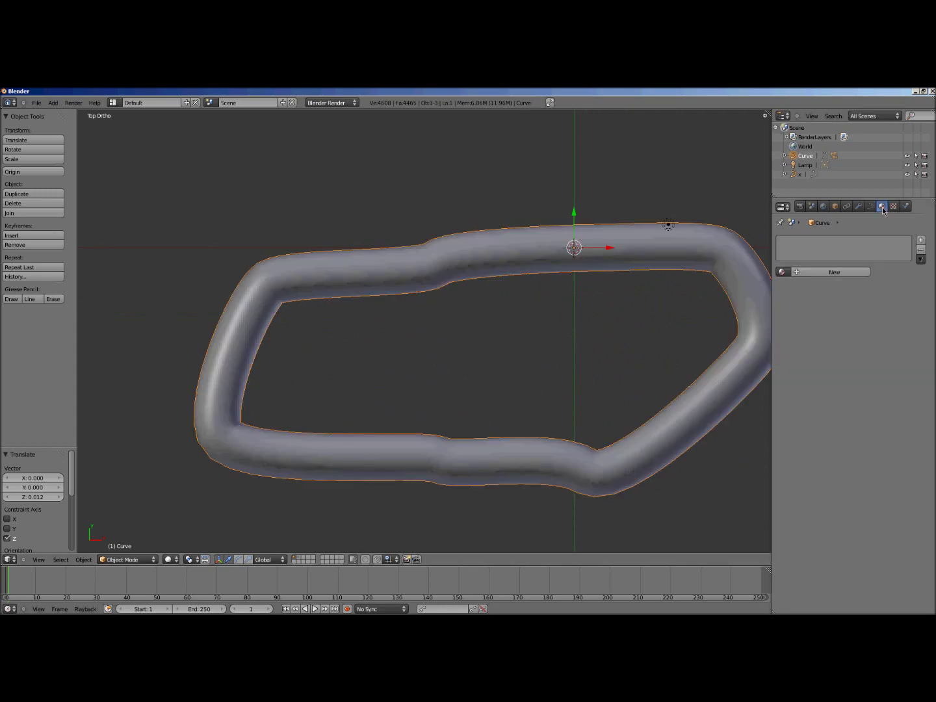
{"action": "left_click", "coordinate": [834, 272]}
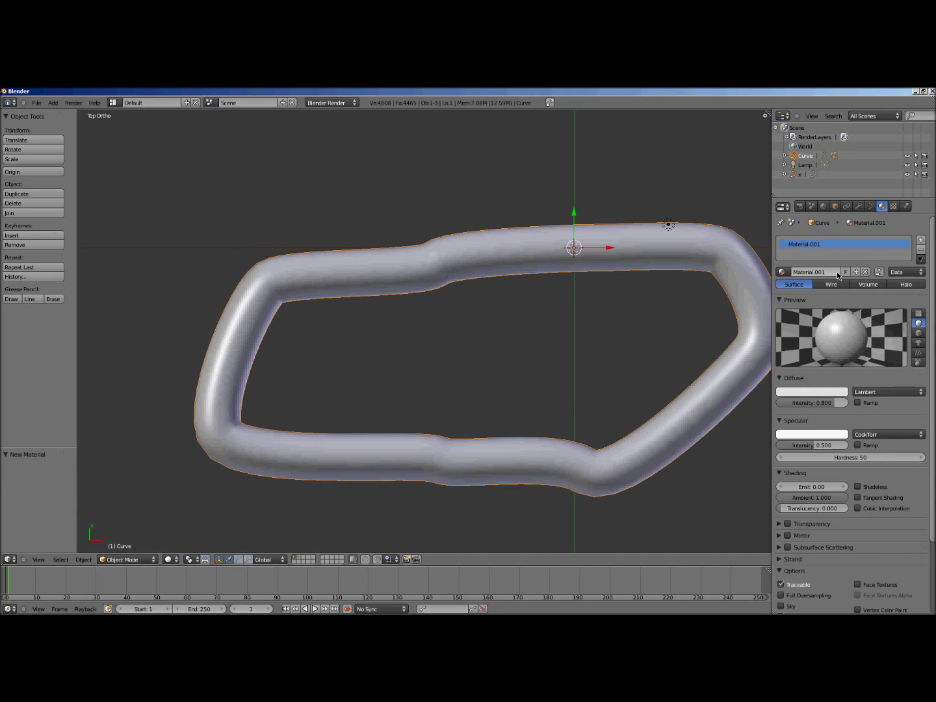
Step: Make Material.001 a bright green Wire material with diffuse intensity 1.000
{"action": "left_click", "coordinate": [810, 391]}
{"action": "left_click", "coordinate": [766, 289]}
{"action": "left_click_drag", "start_coordinate": [822, 407], "coordinate": [851, 404]}
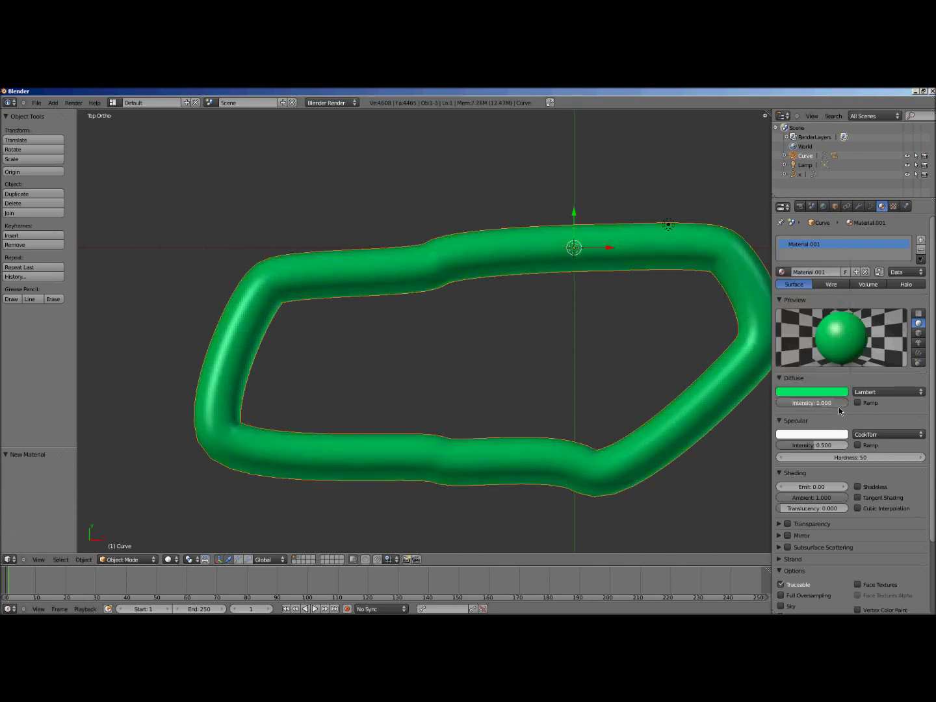
{"action": "left_click", "coordinate": [810, 392]}
{"action": "left_click_drag", "start_coordinate": [798, 368], "coordinate": [763, 377]}
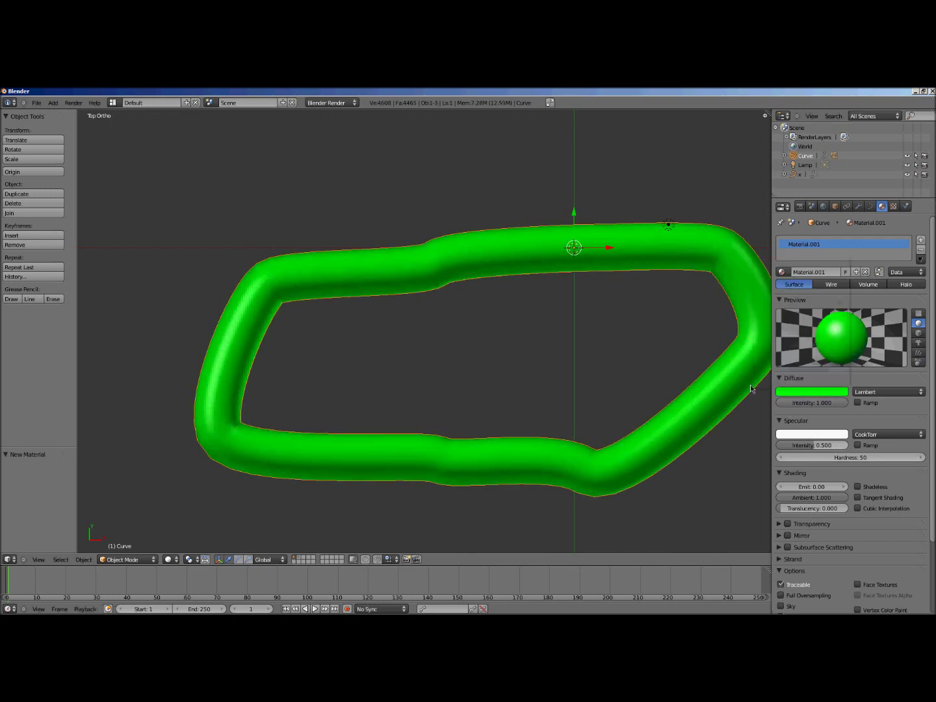
{"action": "left_click", "coordinate": [834, 285]}
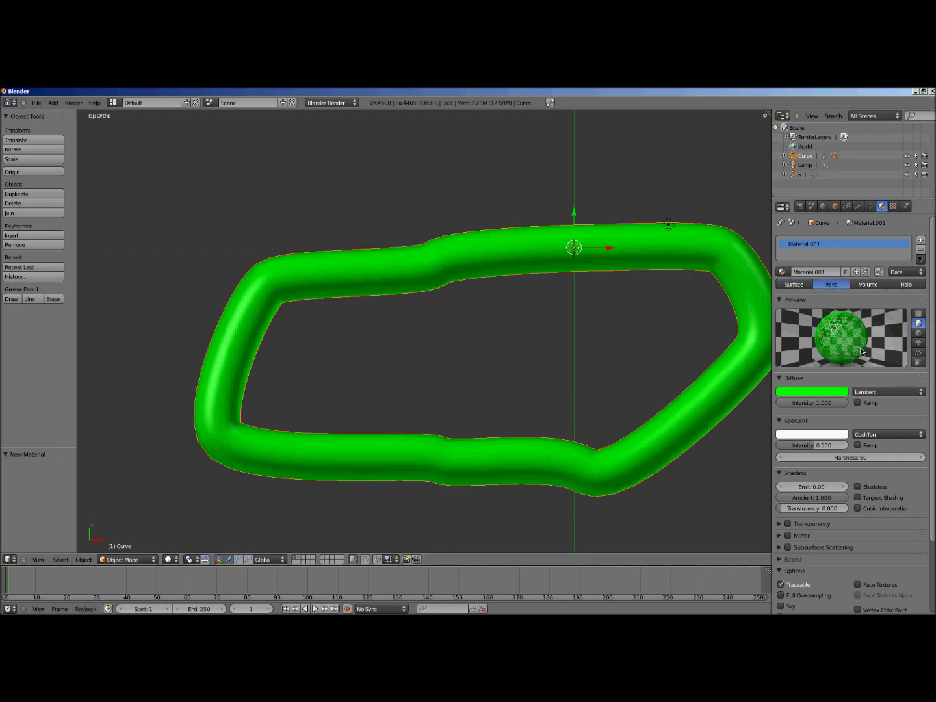
Step: Test-render the green wireframe tube, then delete the lamp
{"action": "key", "text": "F12"}
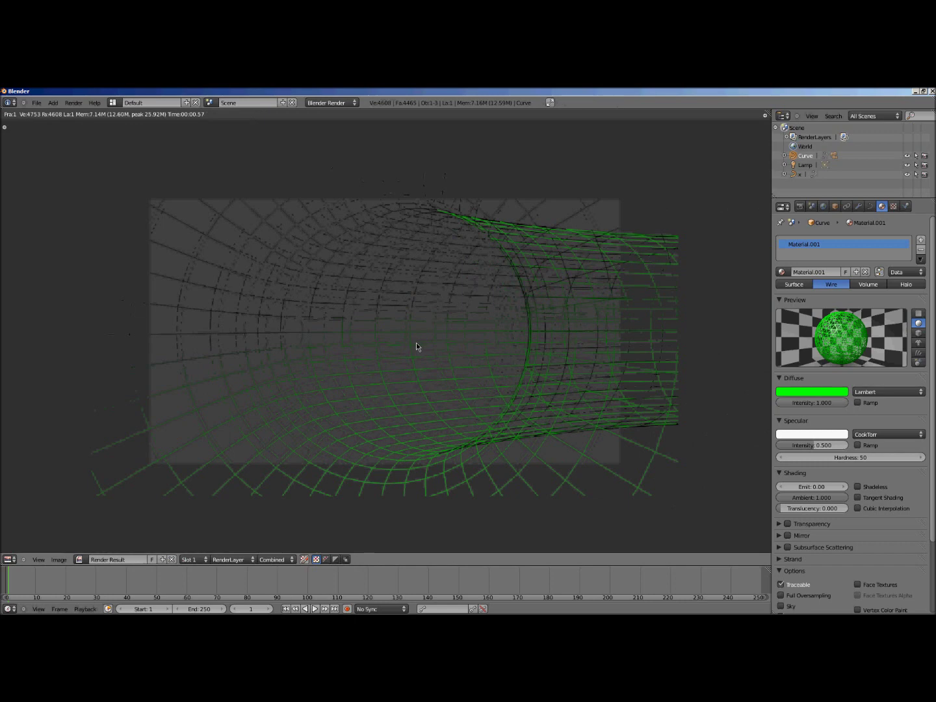
{"action": "scroll", "coordinate": [429, 350], "scroll_direction": "up", "scroll_amount": 2}
{"action": "scroll", "coordinate": [430, 350], "scroll_direction": "down", "scroll_amount": 1}
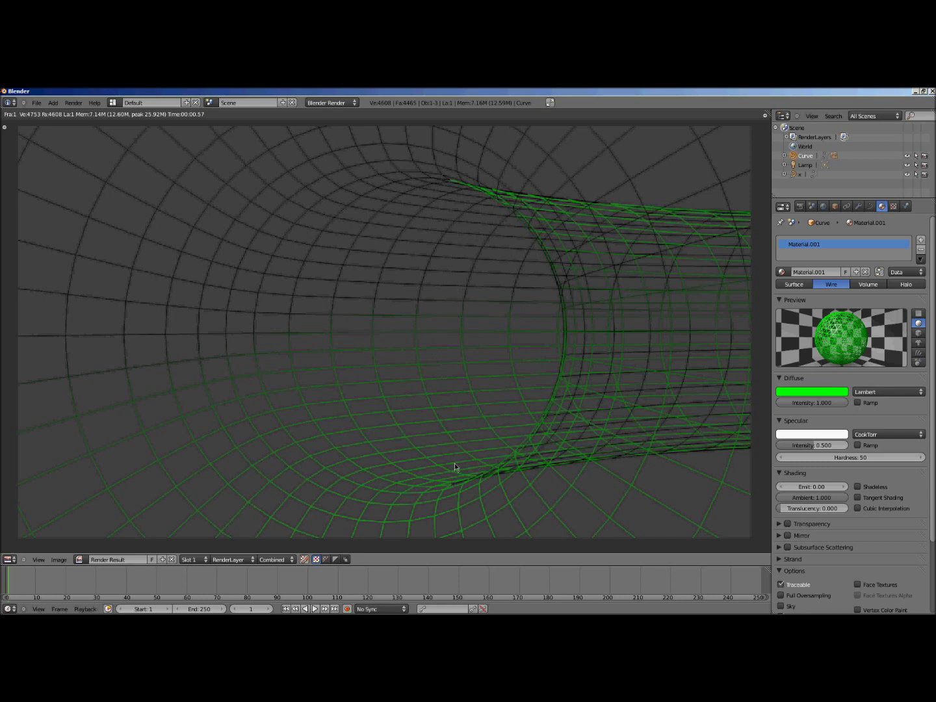
{"action": "key", "text": "Escape"}
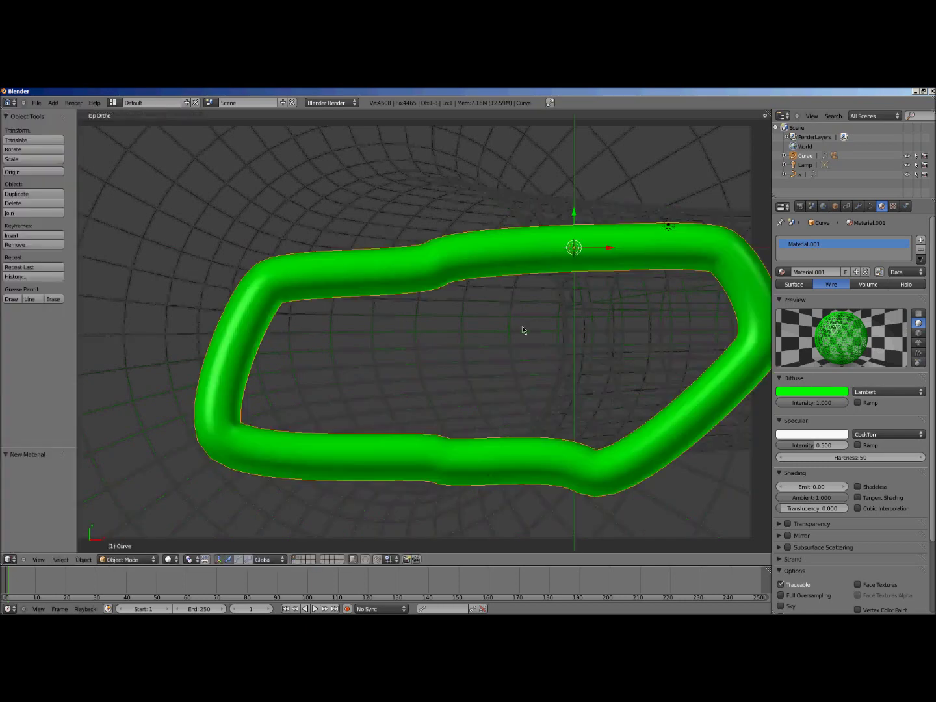
{"action": "scroll", "coordinate": [523, 331], "scroll_direction": "down", "scroll_amount": 3}
{"action": "key", "text": "Delete"}
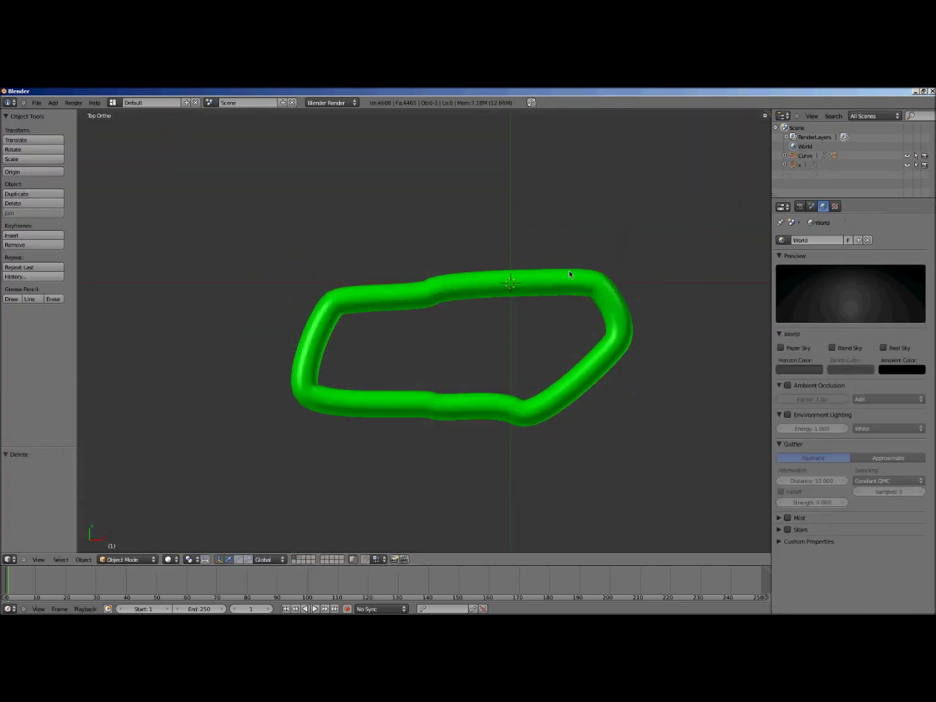
Step: Set Material.001's Emit to 0.40 and test-render the glowing green wire tube
{"action": "scroll", "coordinate": [568, 273], "scroll_direction": "up", "scroll_amount": 5}
{"action": "scroll", "coordinate": [569, 273], "scroll_direction": "down", "scroll_amount": 4}
{"action": "mouse_move", "coordinate": [569, 277]}
{"action": "middle_mouse_down"}
{"action": "mouse_move", "coordinate": [511, 272]}
{"action": "mouse_move", "coordinate": [529, 278]}
{"action": "middle_mouse_up"}
{"action": "scroll", "coordinate": [822, 527], "scroll_direction": "down", "scroll_amount": 2}
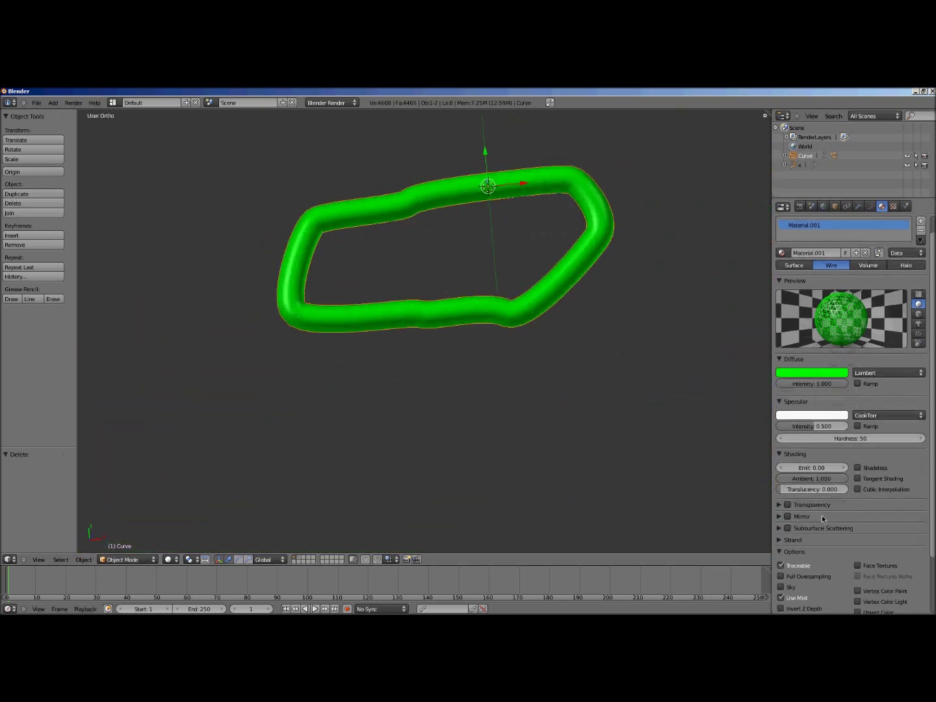
{"action": "scroll", "coordinate": [822, 515], "scroll_direction": "down", "scroll_amount": 2}
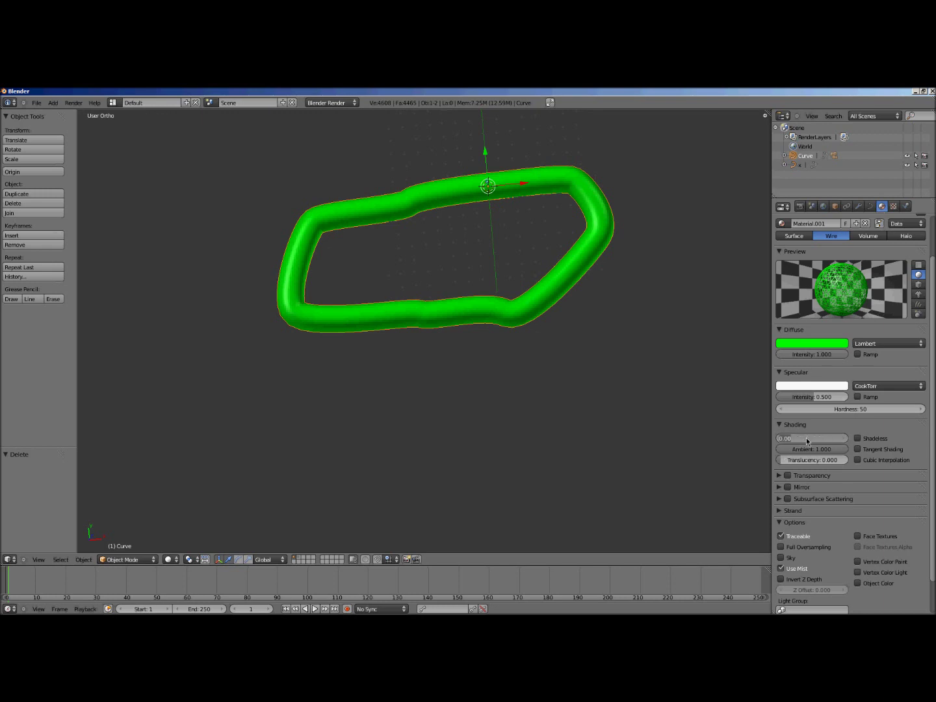
{"action": "type", "text": "0.4"}
{"action": "key", "text": "Return"}
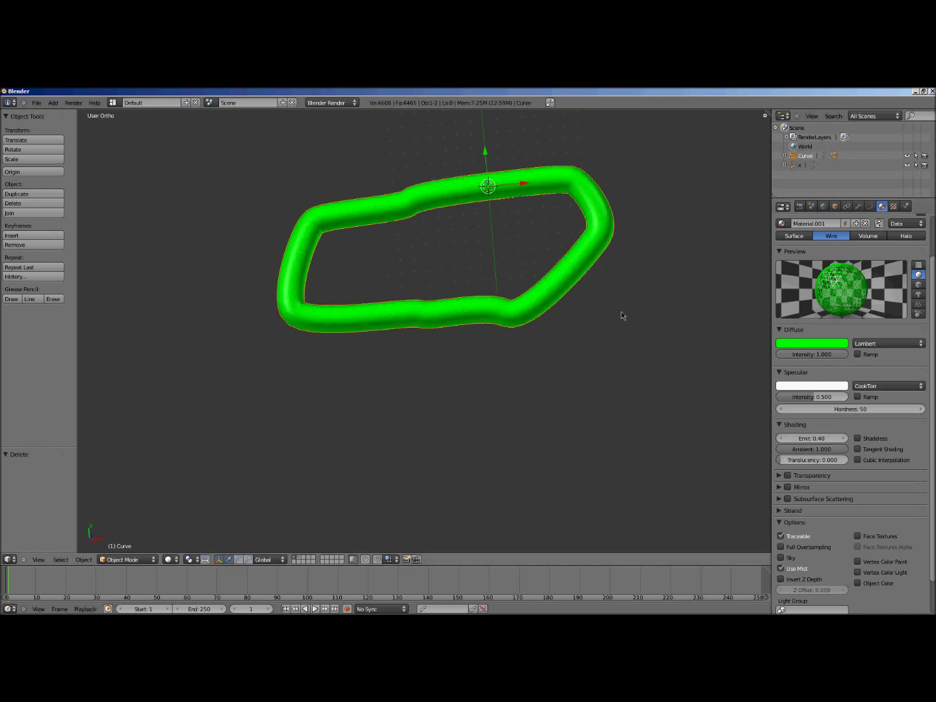
{"action": "key", "text": "F12"}
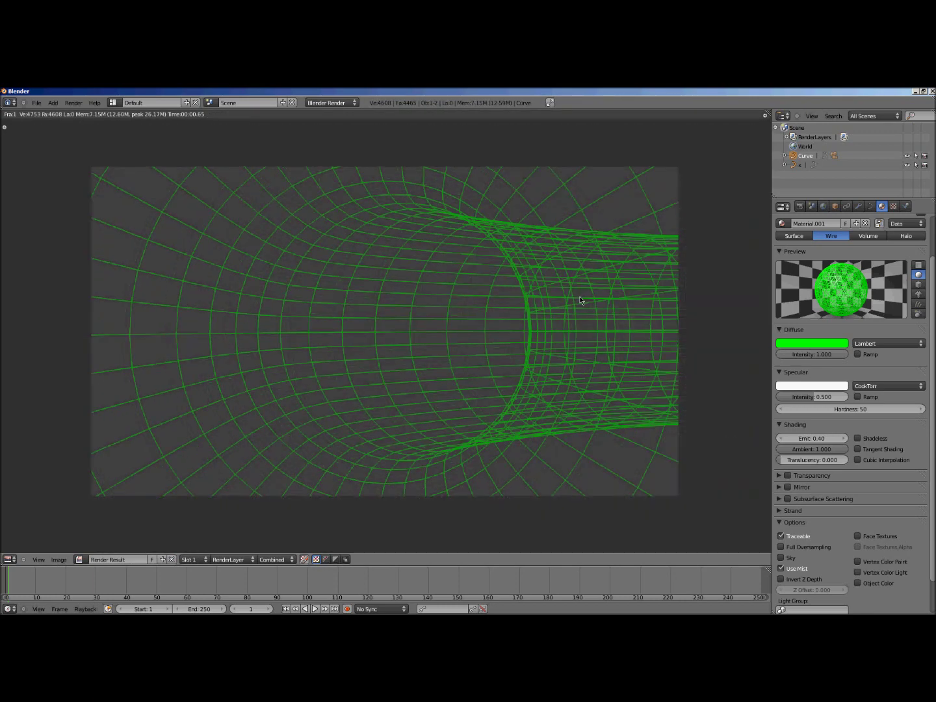
{"action": "key", "text": "Escape"}
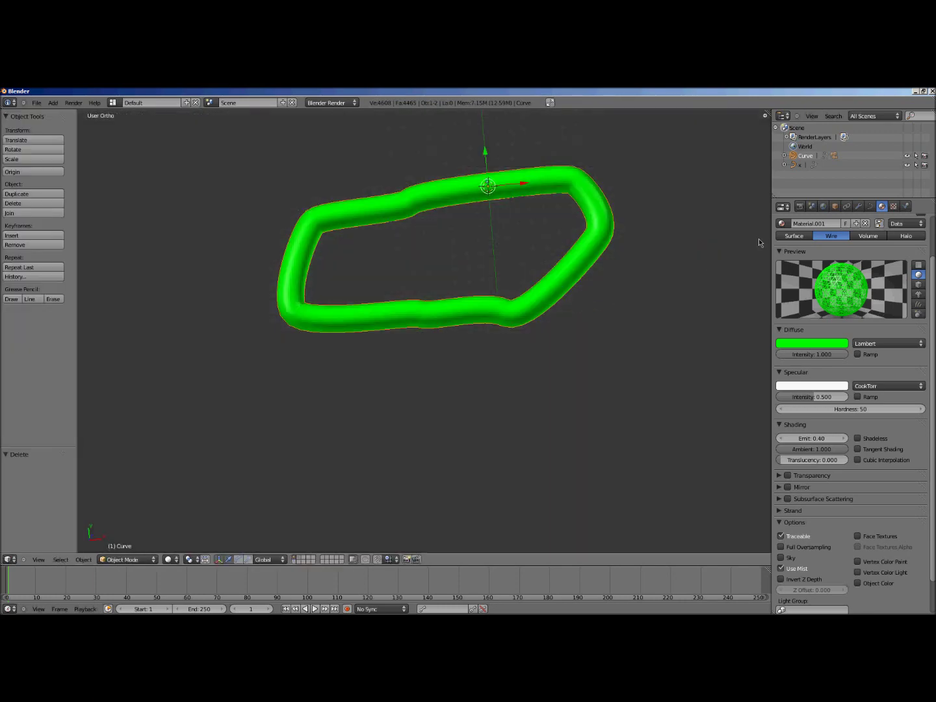
{"action": "left_click", "coordinate": [822, 208]}
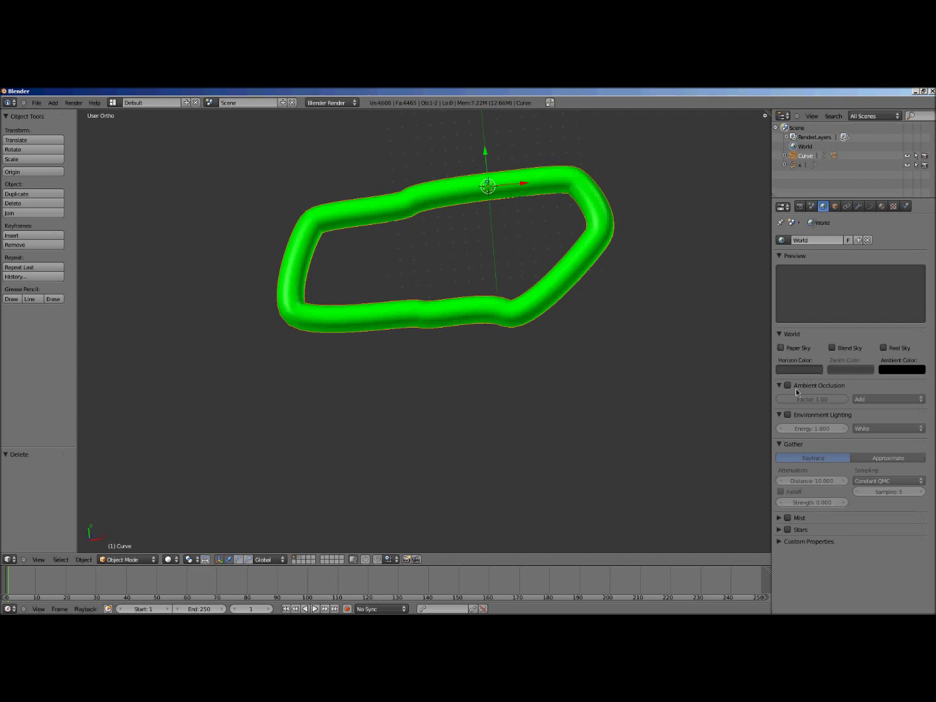
Step: Darken the world horizon colour to black and check it in a test render
{"action": "left_click", "coordinate": [800, 371]}
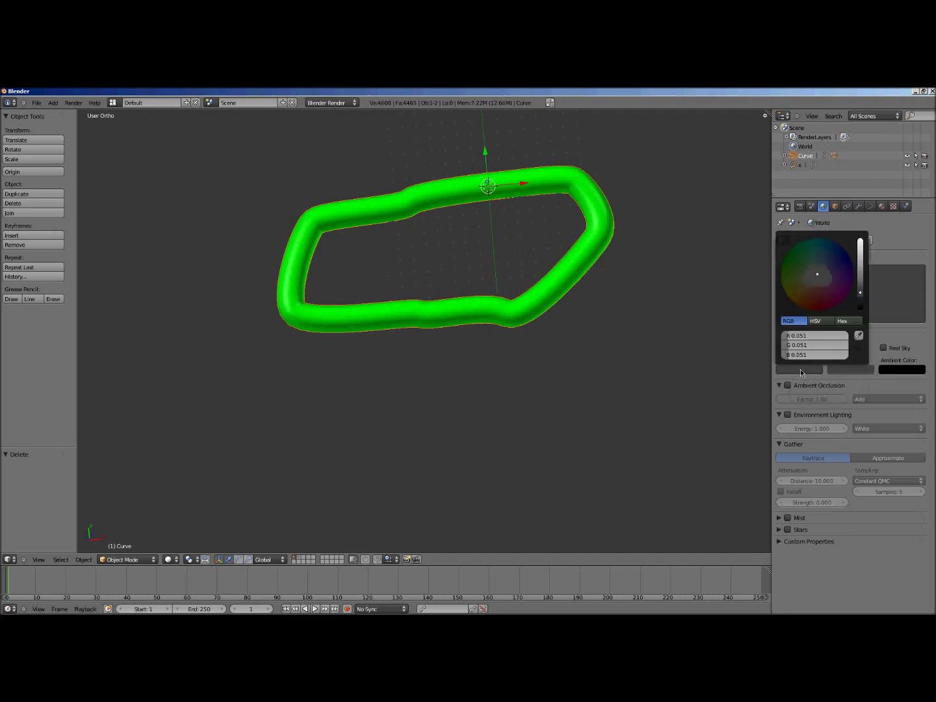
{"action": "left_click_drag", "start_coordinate": [862, 292], "coordinate": [863, 327]}
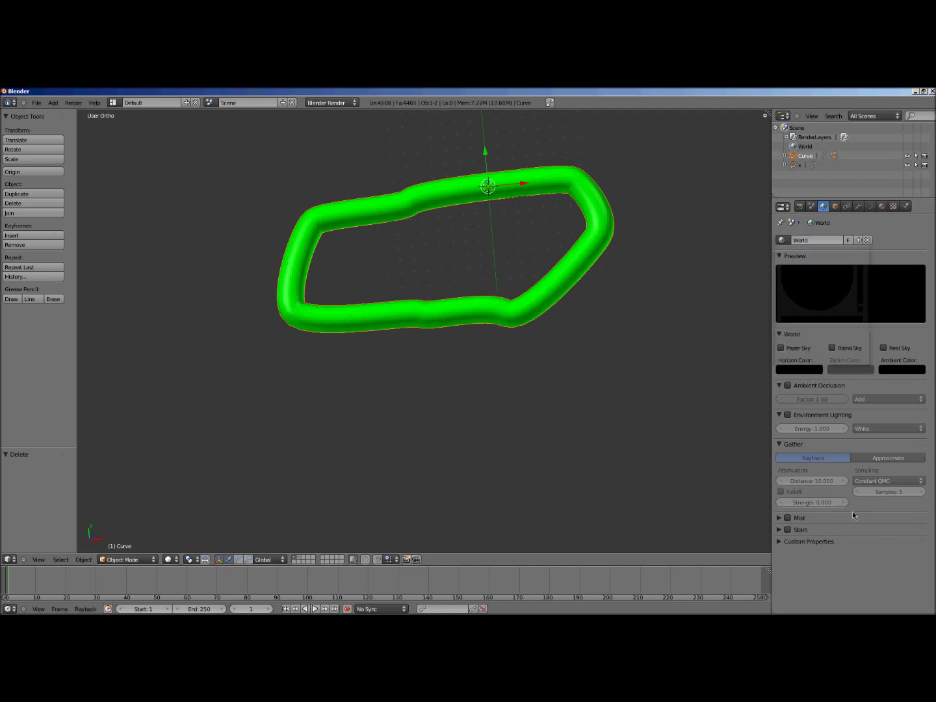
{"action": "key", "text": "F12"}
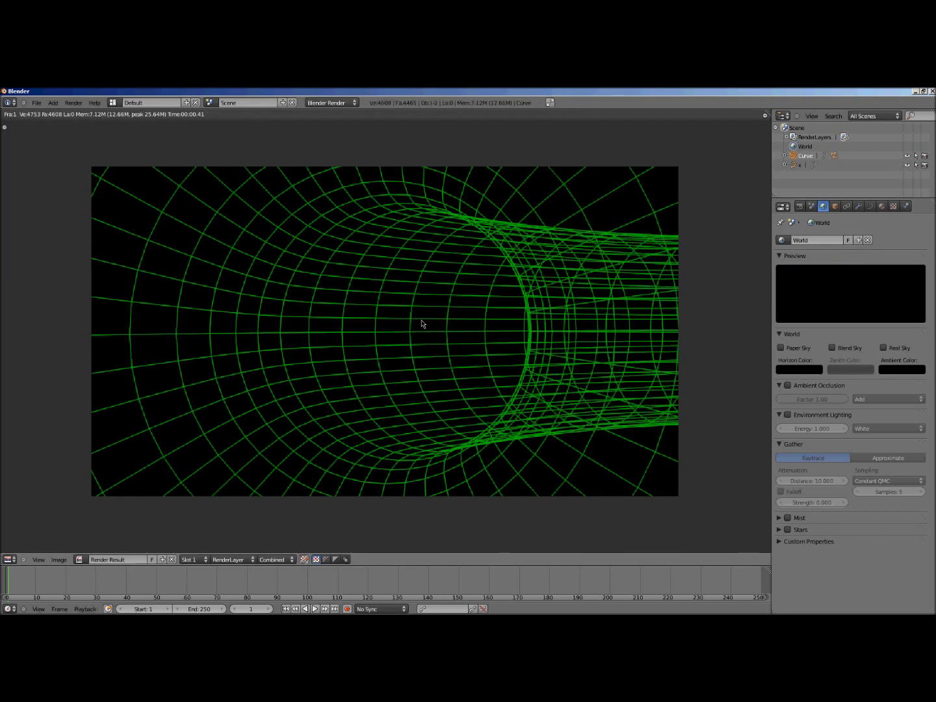
{"action": "key", "text": "Escape"}
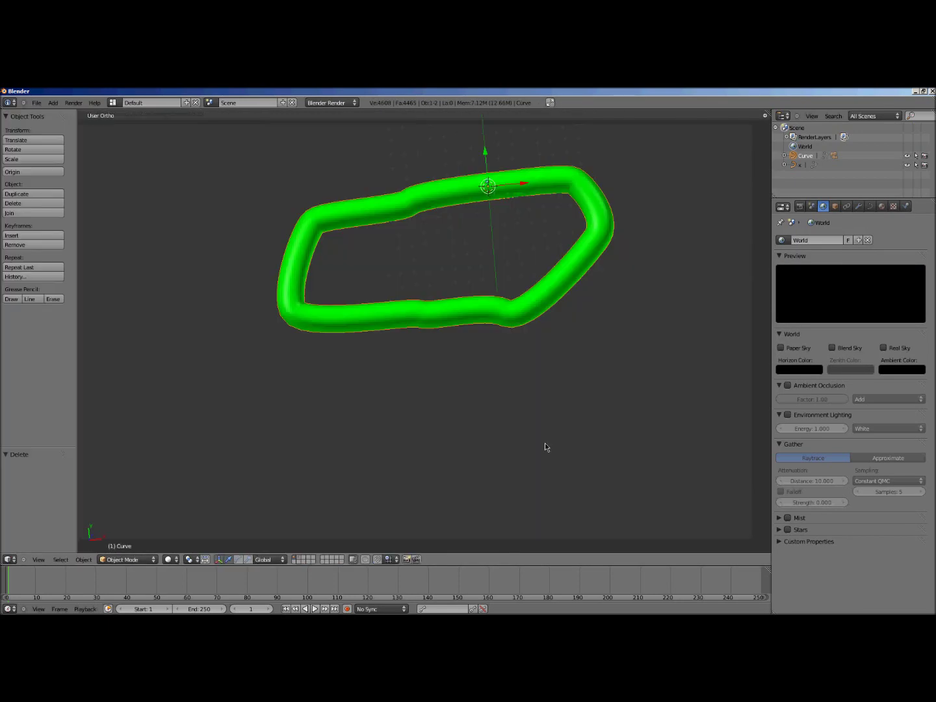
Step: Turn on world Stars with size 0.200 and test-render the starry tube
{"action": "left_click", "coordinate": [789, 530]}
{"action": "left_click", "coordinate": [780, 529]}
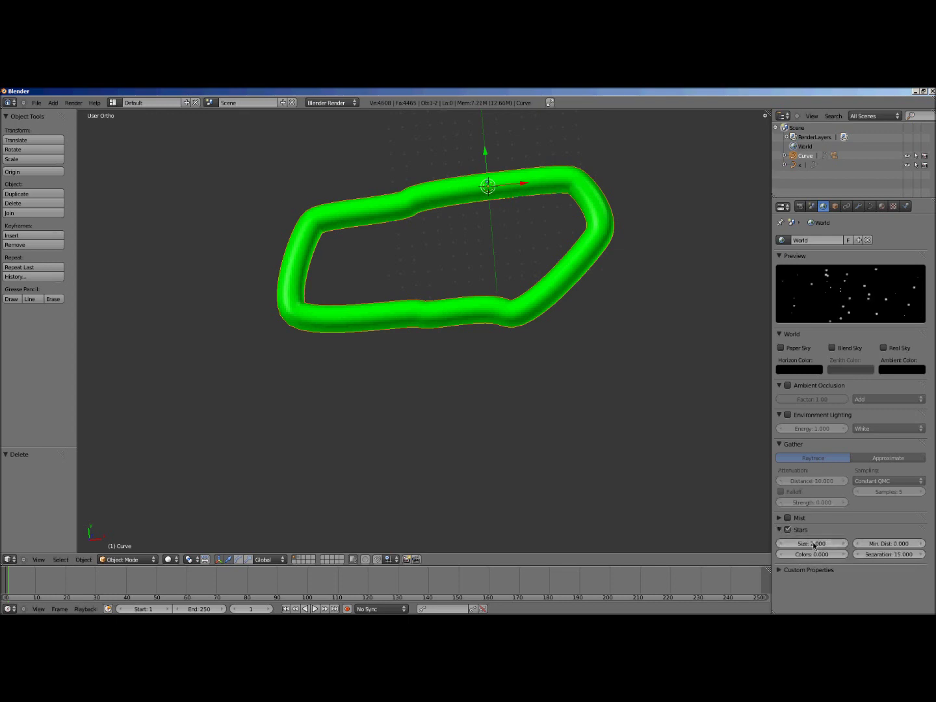
{"action": "left_click", "coordinate": [813, 545]}
{"action": "key", "text": "F12"}
{"action": "key", "text": "Escape"}
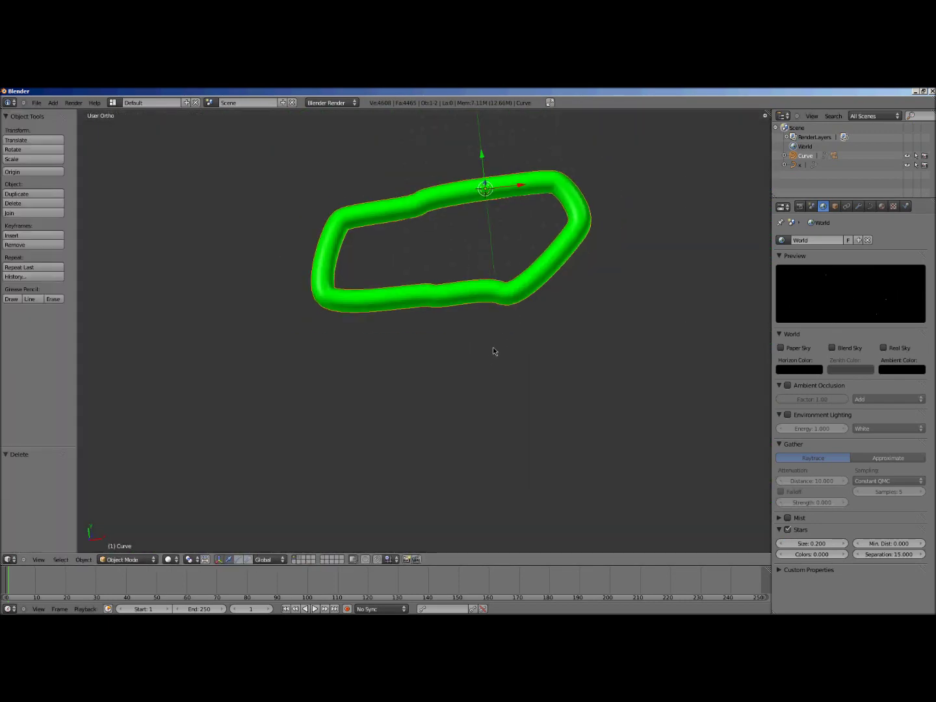
Step: Orbit and zoom the viewport to centre the green ring
{"action": "mouse_move", "coordinate": [500, 343]}
{"action": "middle_mouse_down"}
{"action": "mouse_move", "coordinate": [569, 307]}
{"action": "mouse_move", "coordinate": [389, 438]}
{"action": "middle_mouse_up"}
{"action": "scroll", "coordinate": [539, 377], "scroll_direction": "up", "scroll_amount": 3}
{"action": "middle_click_drag", "start_coordinate": [539, 377], "coordinate": [433, 388], "text": "shift"}
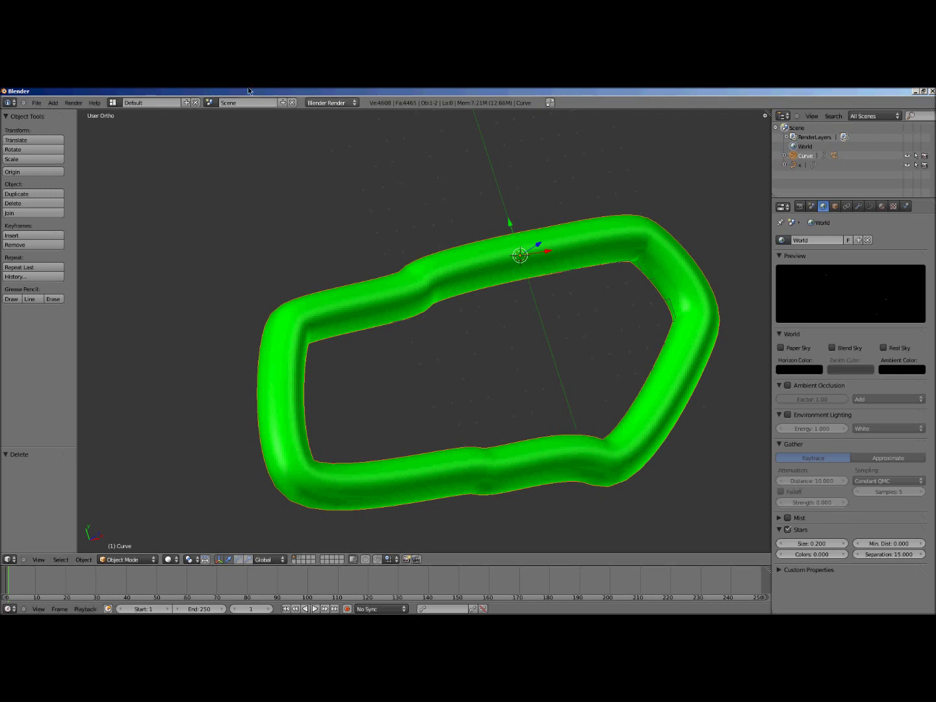
{"action": "left_click", "coordinate": [114, 102]}
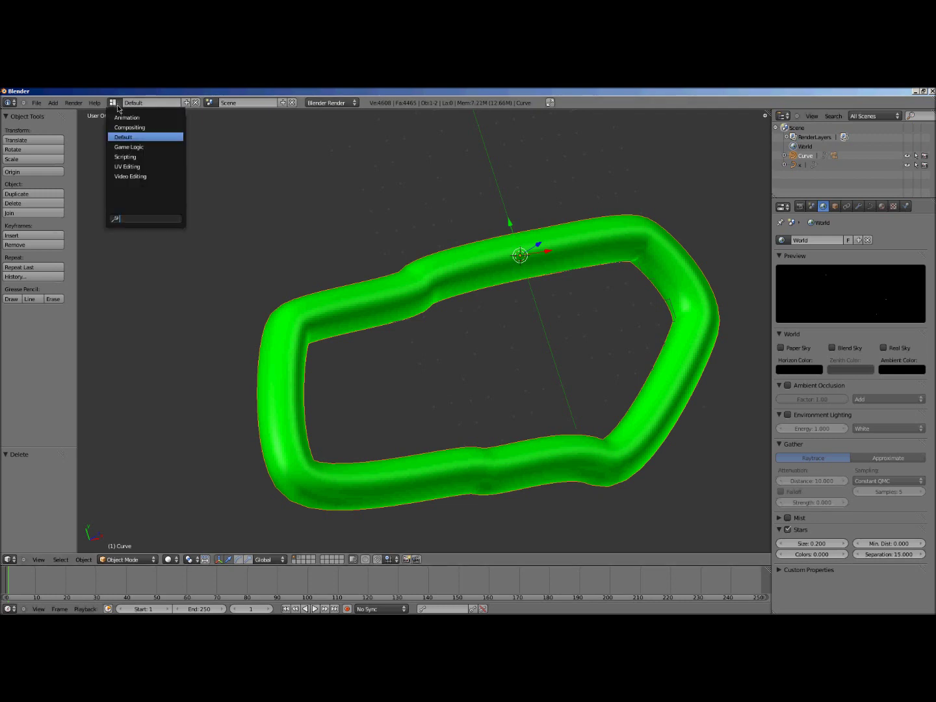
Step: Switch to the Video Editing layout, add the scene as a strip, and preview it
{"action": "left_click", "coordinate": [136, 176]}
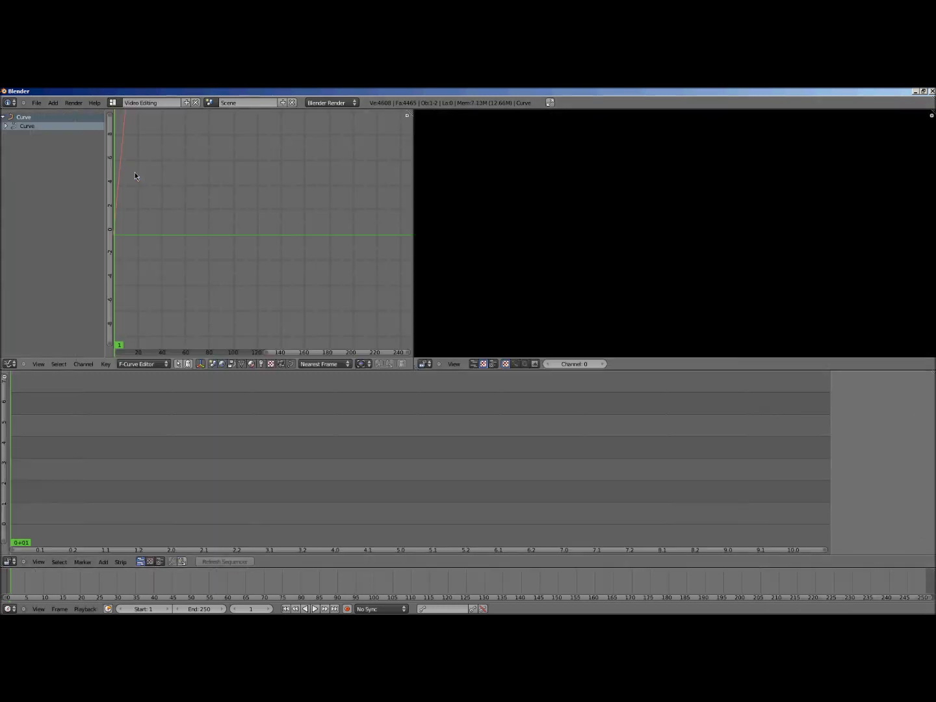
{"action": "left_click", "coordinate": [103, 561]}
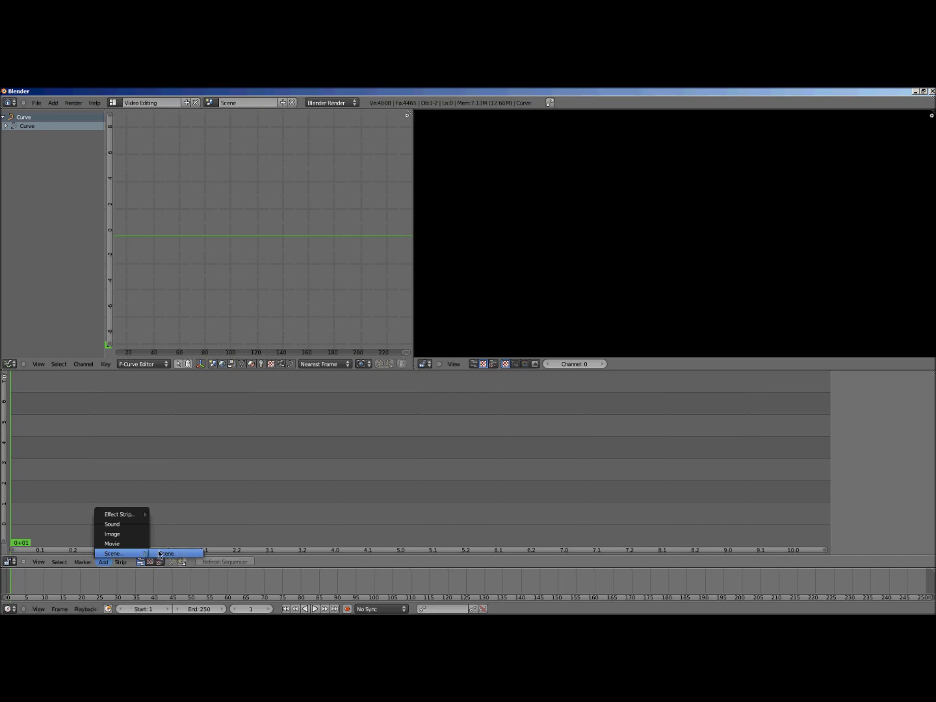
{"action": "left_click", "coordinate": [160, 553]}
{"action": "scroll", "coordinate": [679, 215], "scroll_direction": "up", "scroll_amount": 1}
{"action": "scroll", "coordinate": [680, 215], "scroll_direction": "up", "scroll_amount": 2}
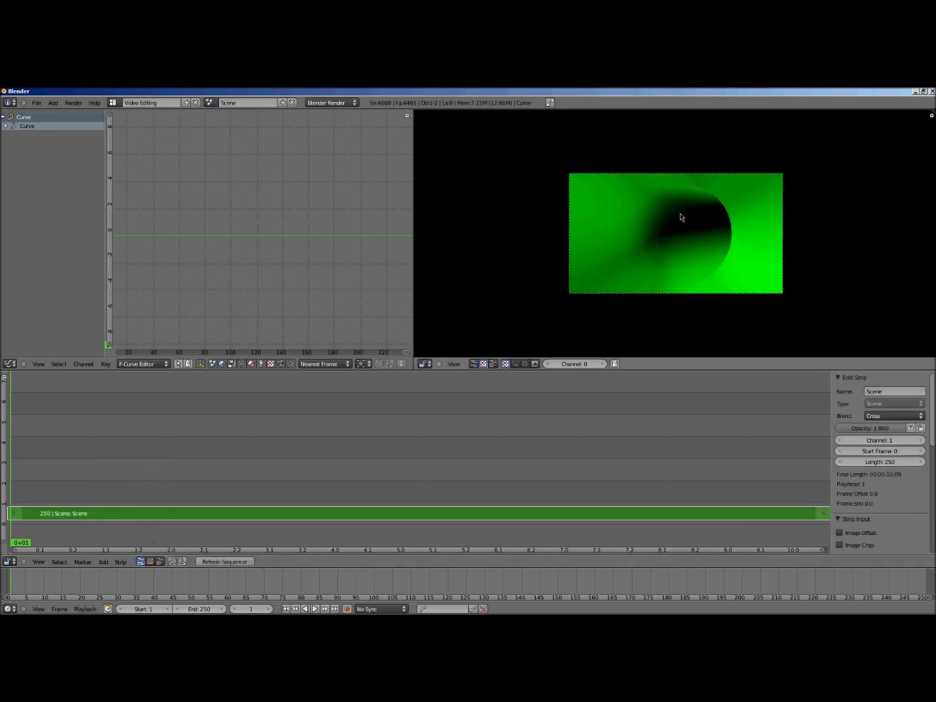
{"action": "scroll", "coordinate": [682, 218], "scroll_direction": "up", "scroll_amount": 2}
{"action": "scroll", "coordinate": [690, 222], "scroll_direction": "down", "scroll_amount": 1}
{"action": "key", "text": "alt+a"}
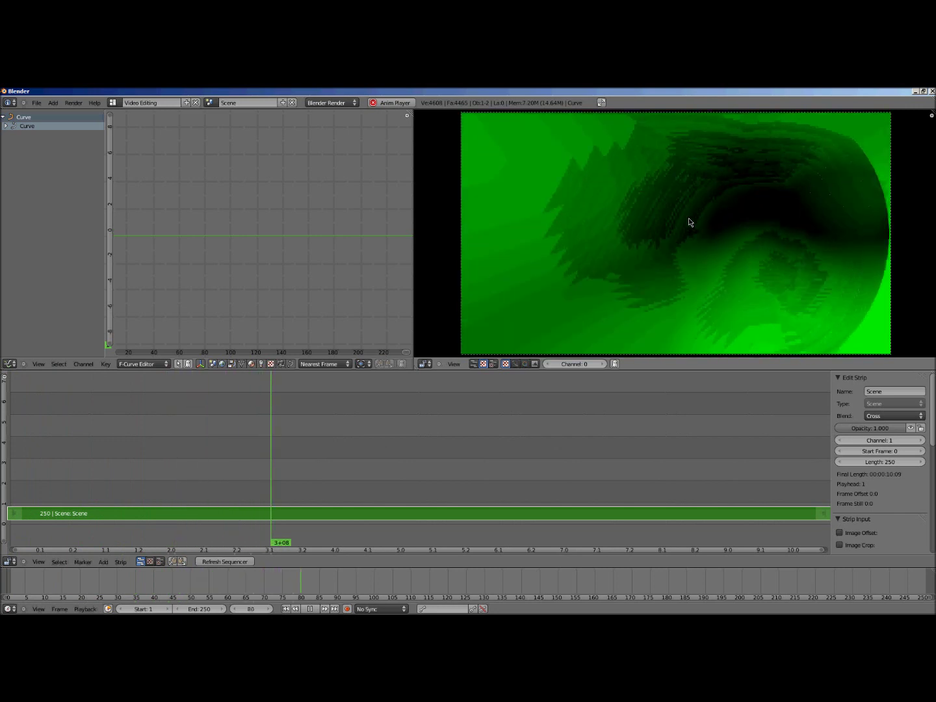
{"action": "key", "text": "Escape"}
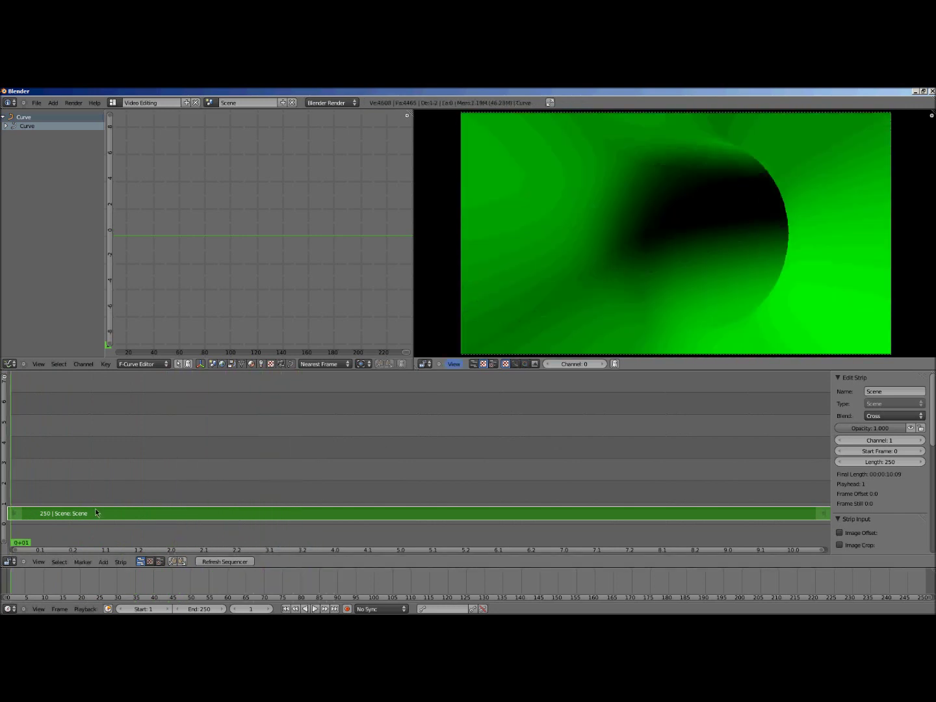
Step: Add a Glow effect strip over the scene strip and fit all strips in view
{"action": "left_click", "coordinate": [104, 562]}
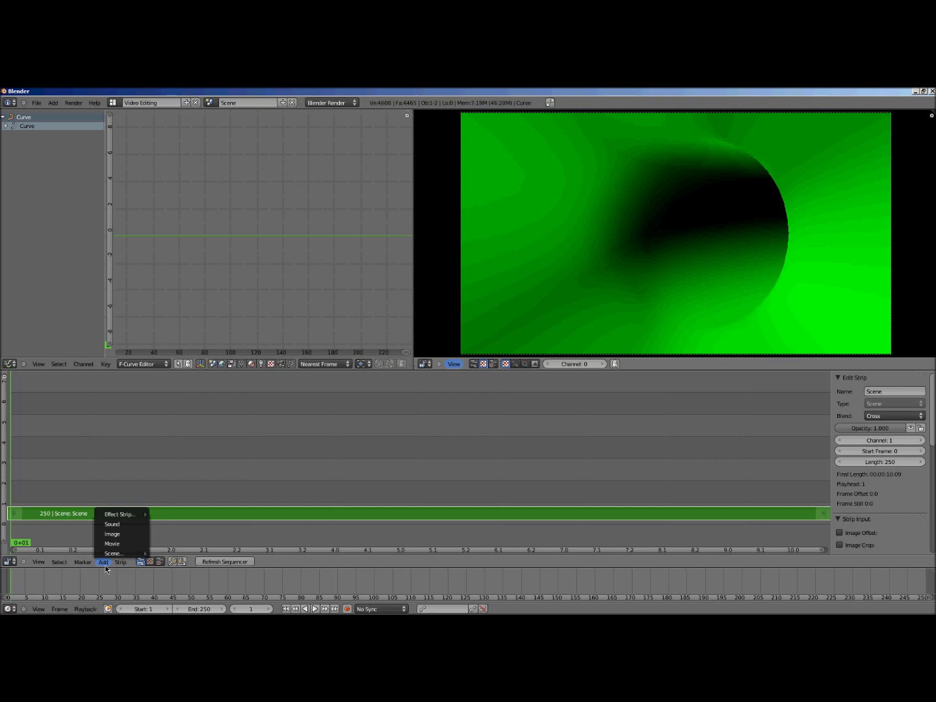
{"action": "mouse_move", "coordinate": [120, 514]}
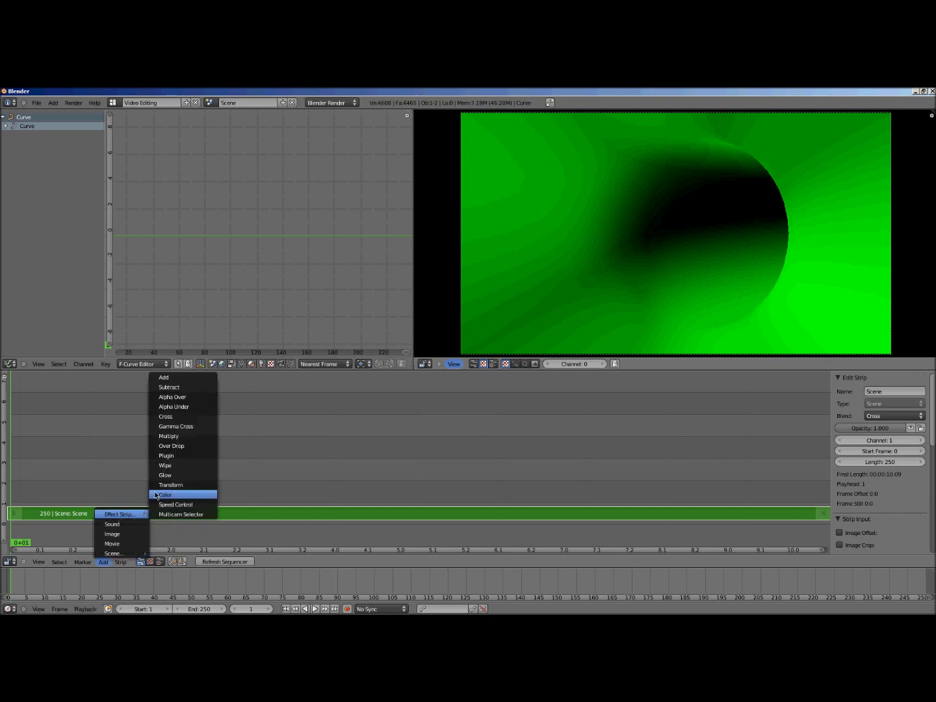
{"action": "left_click", "coordinate": [163, 476]}
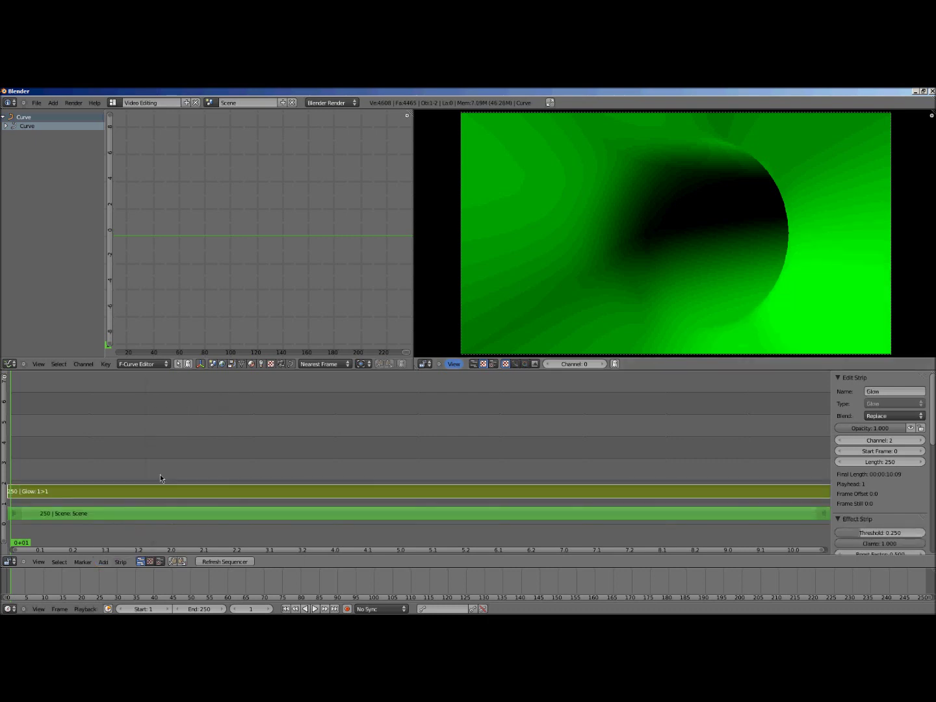
{"action": "key", "text": "Home"}
{"action": "scroll", "coordinate": [874, 496], "scroll_direction": "down", "scroll_amount": 1}
{"action": "scroll", "coordinate": [874, 475], "scroll_direction": "down", "scroll_amount": 2}
{"action": "scroll", "coordinate": [874, 458], "scroll_direction": "down", "scroll_amount": 1}
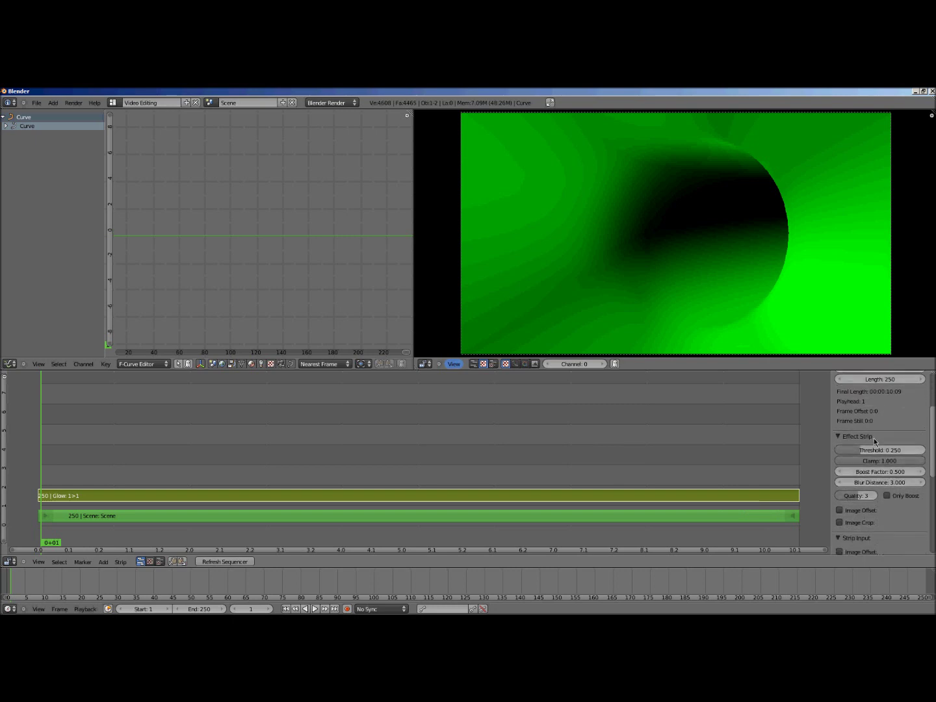
Step: Set the Glow's Boost Factor to 10 and Threshold to 0.100
{"action": "left_click", "coordinate": [872, 472]}
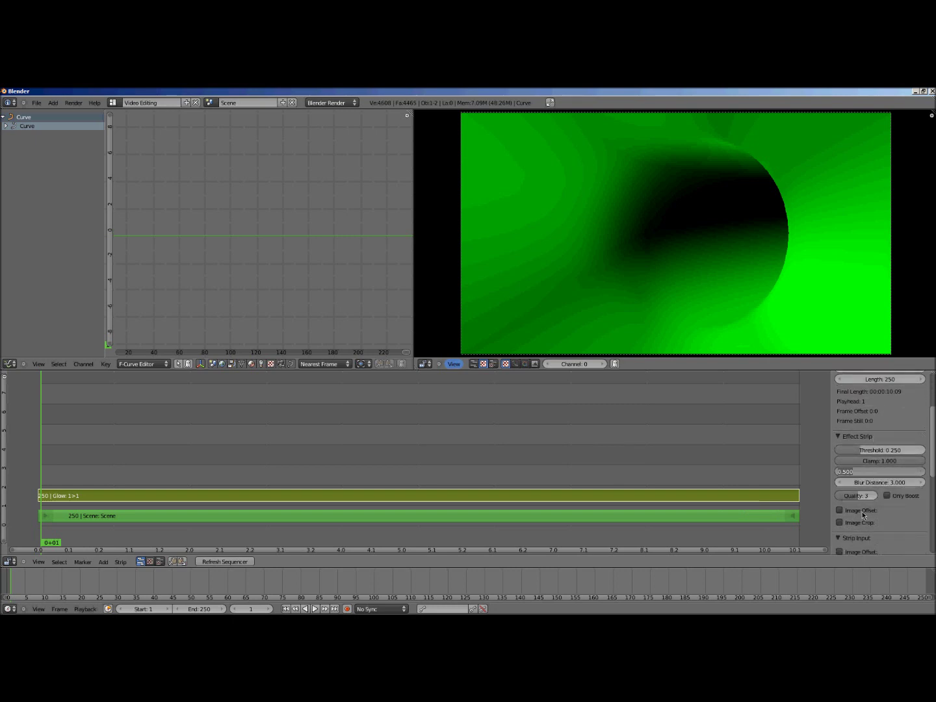
{"action": "type", "text": "10"}
{"action": "key", "text": "Return"}
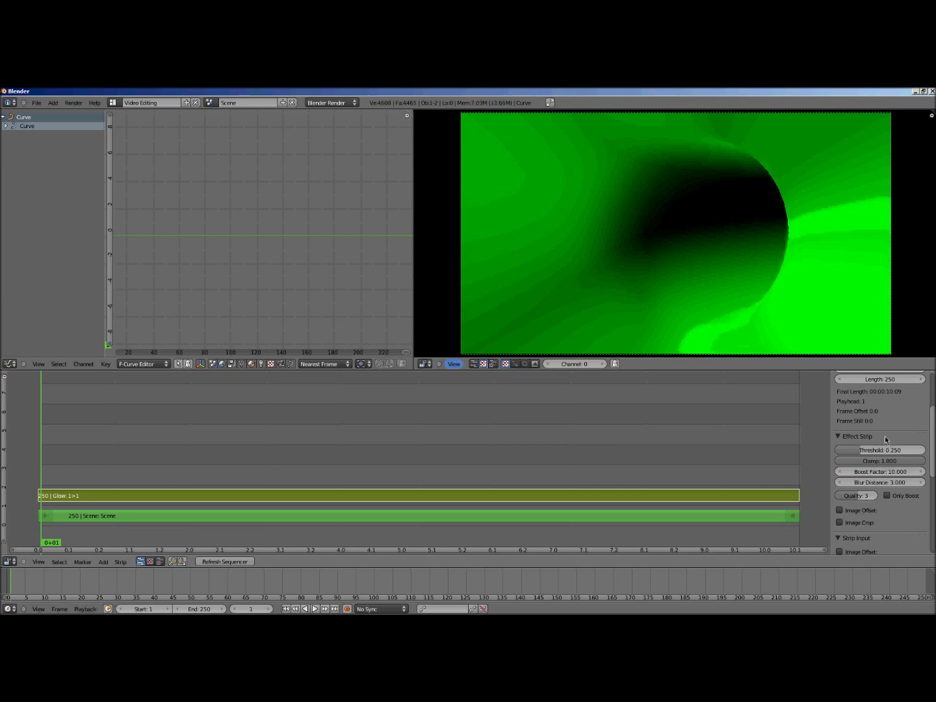
{"action": "left_click", "coordinate": [878, 450]}
{"action": "key", "text": "BackSpace"}
{"action": "key", "text": "Return"}
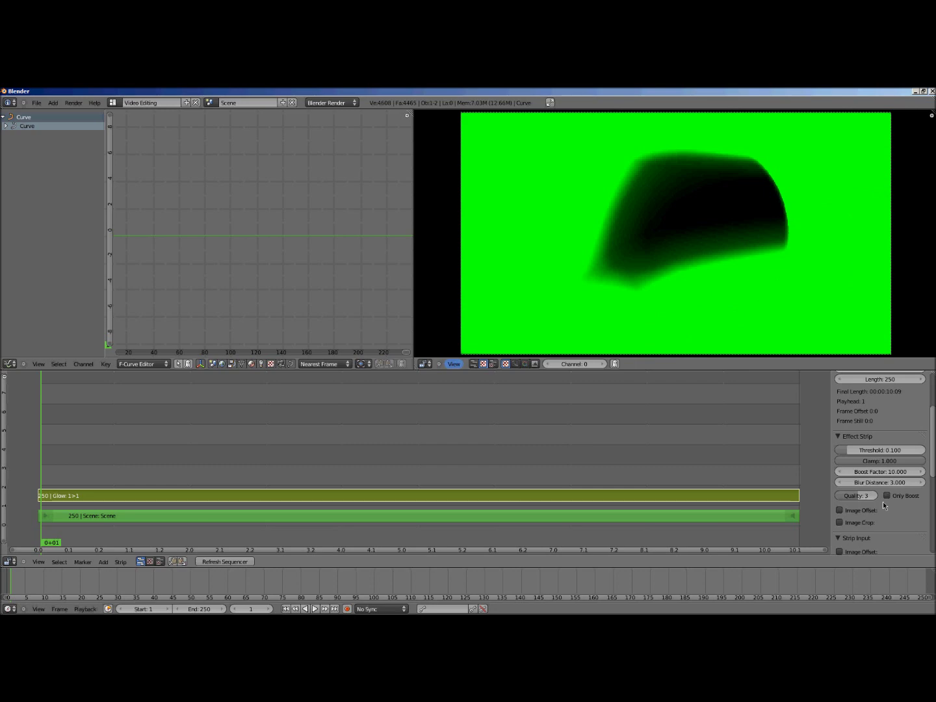
Step: Test-render the sequence to check the glow effect
{"action": "key", "text": "F12"}
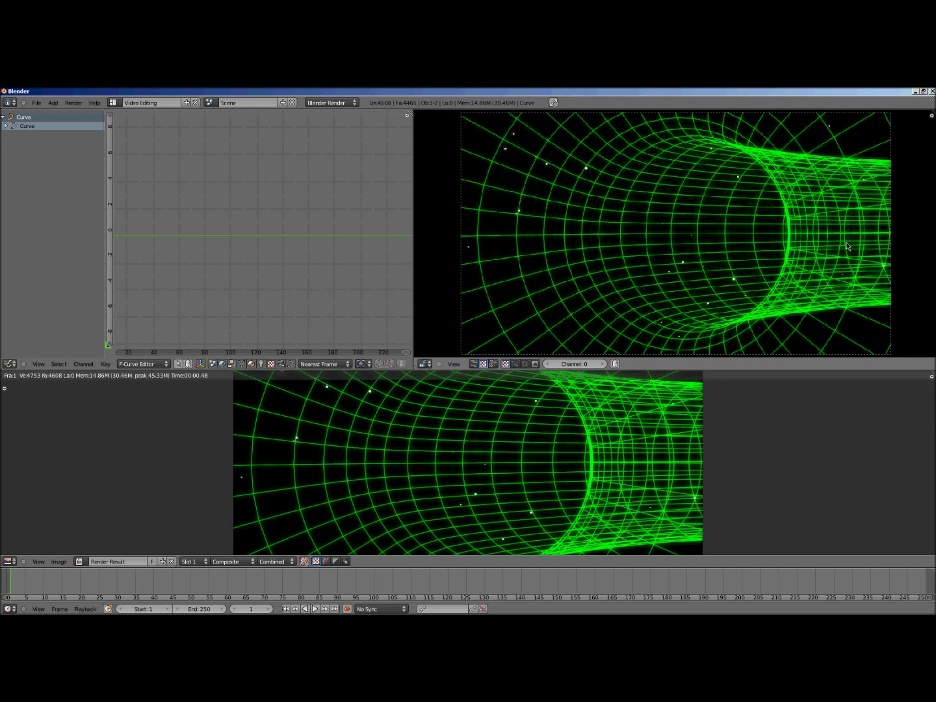
{"action": "key", "text": "Home"}
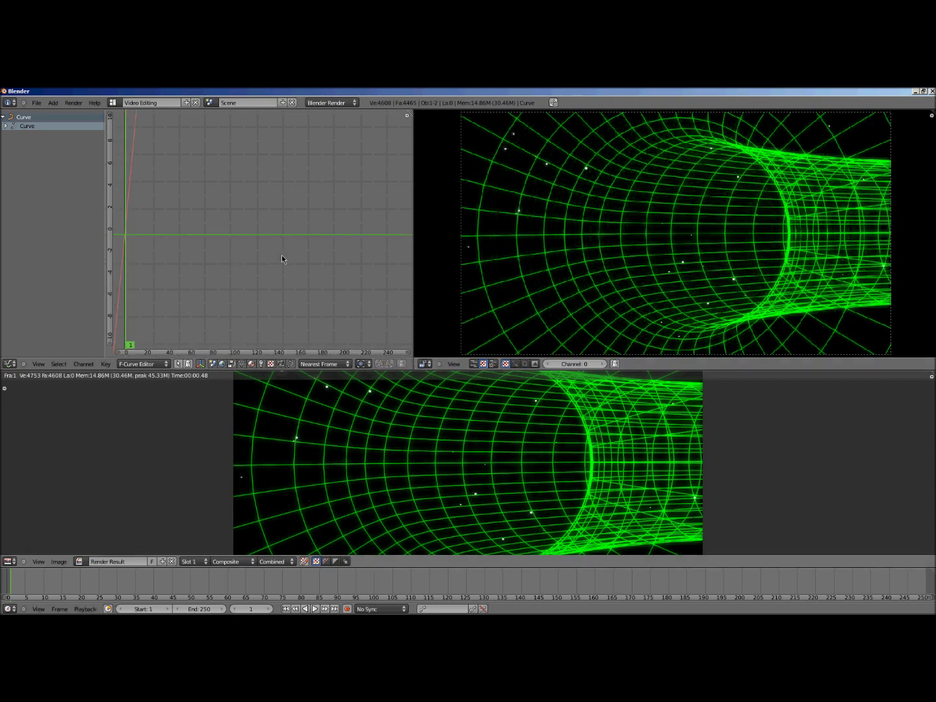
{"action": "key", "text": "Escape"}
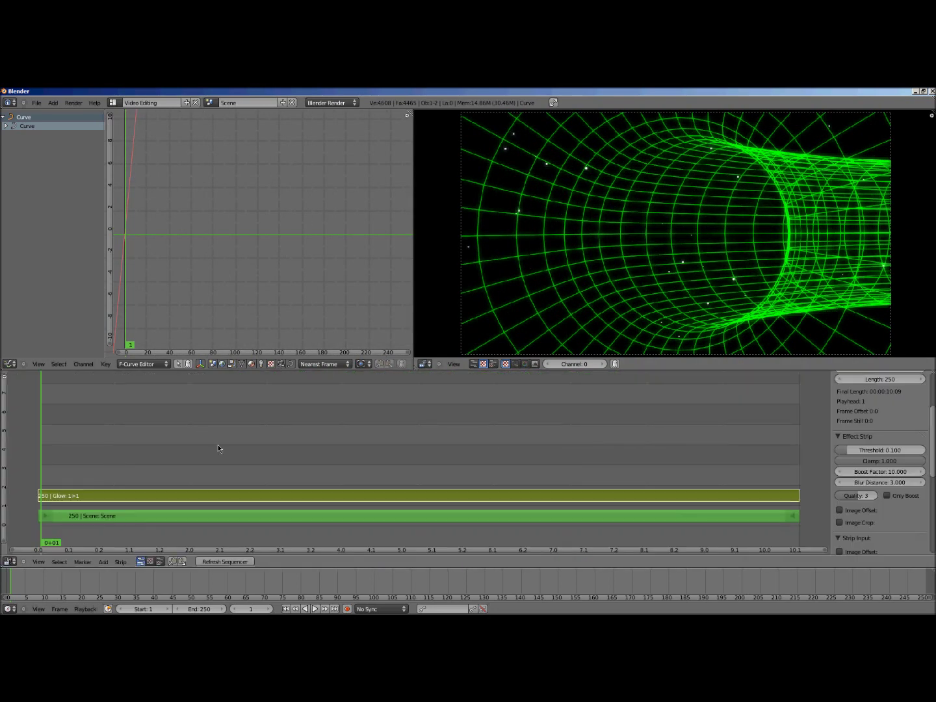
{"action": "left_click", "coordinate": [224, 561]}
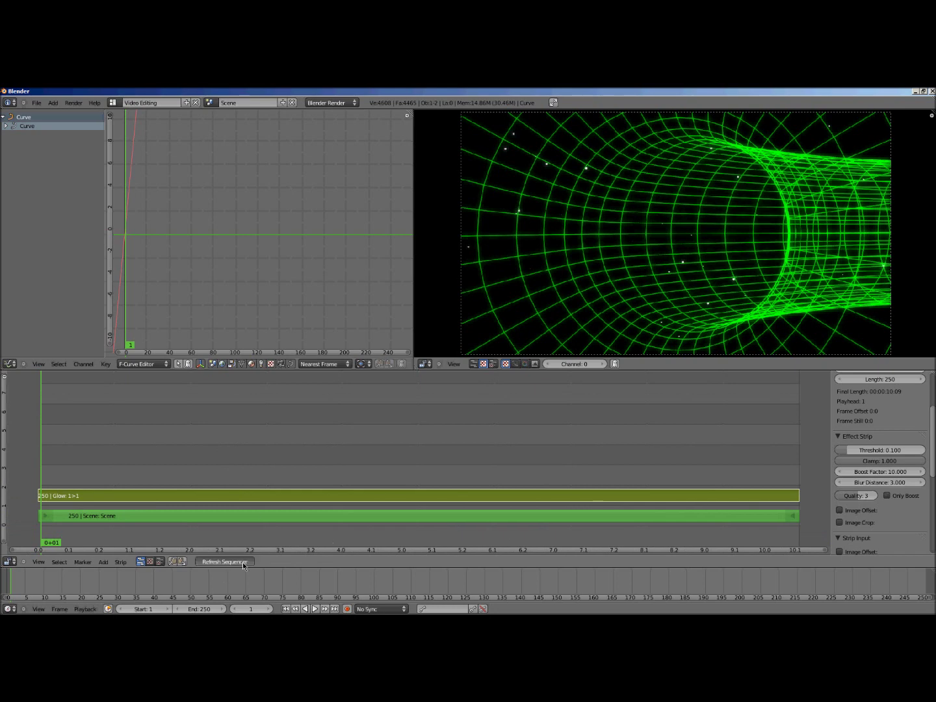
{"action": "key", "text": "F12"}
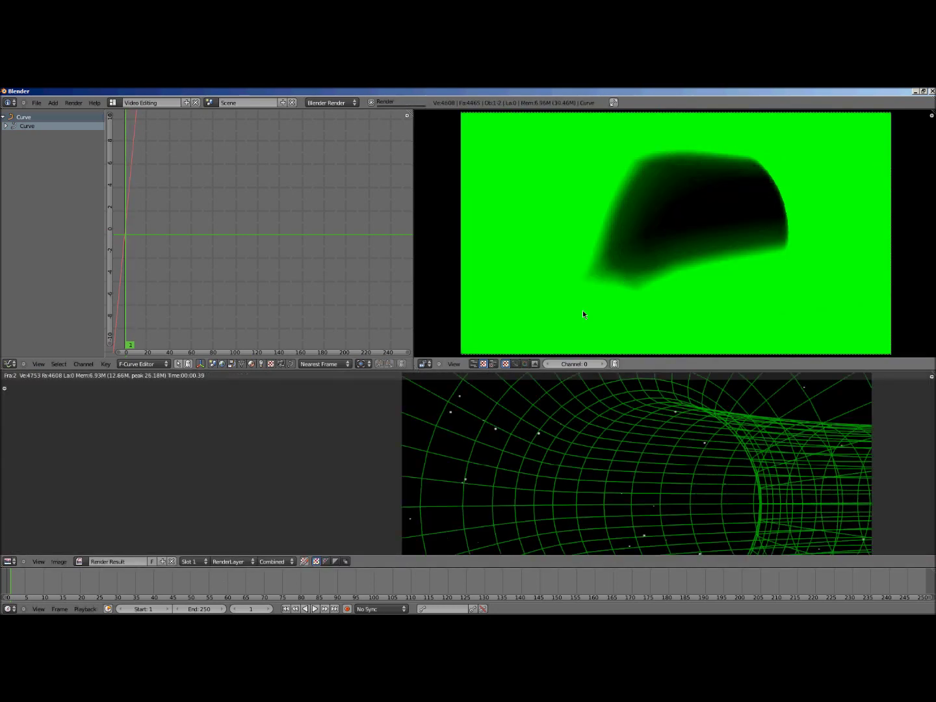
{"action": "key", "text": "Escape"}
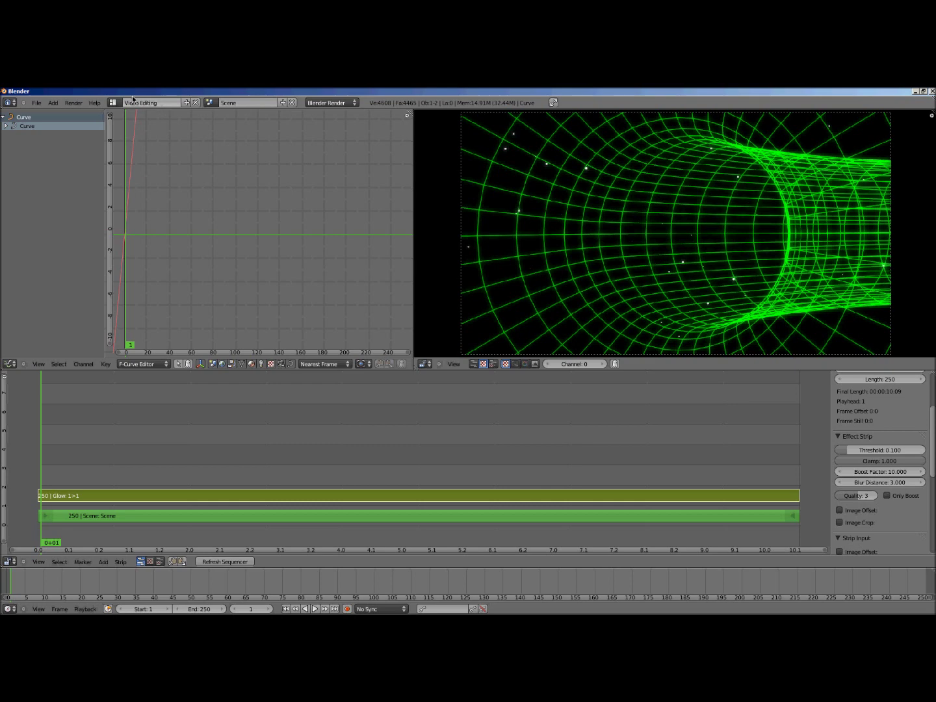
{"action": "left_click", "coordinate": [114, 103]}
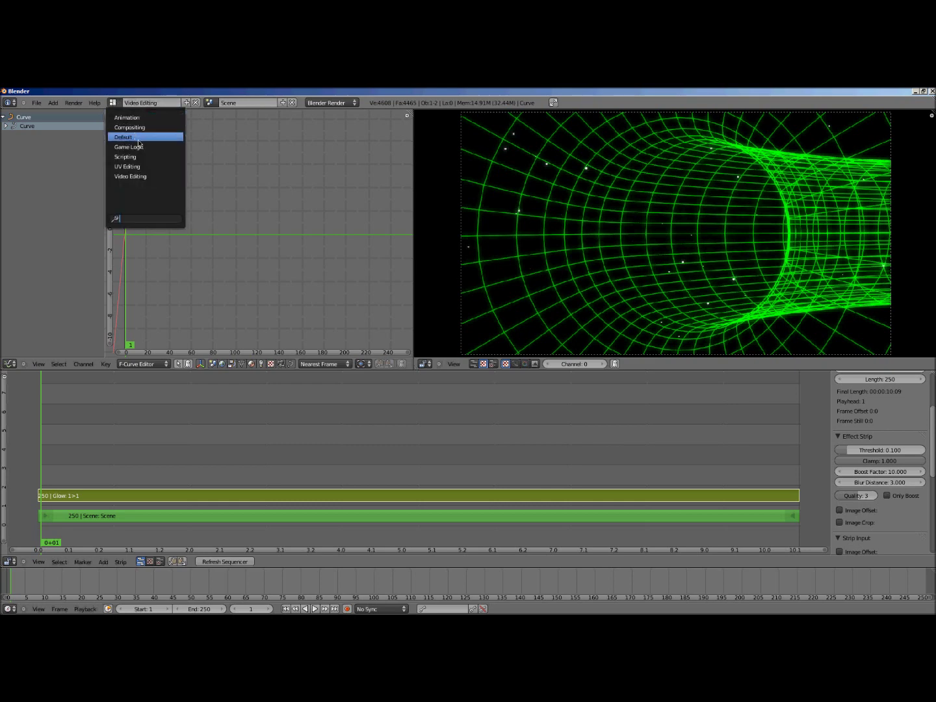
Step: Return to the Default layout and show the Render properties
{"action": "left_click", "coordinate": [135, 137]}
{"action": "mouse_move", "coordinate": [533, 403]}
{"action": "middle_mouse_down", "text": "shift"}
{"action": "mouse_move", "coordinate": [538, 349]}
{"action": "mouse_move", "coordinate": [687, 287]}
{"action": "middle_mouse_up", "text": "shift"}
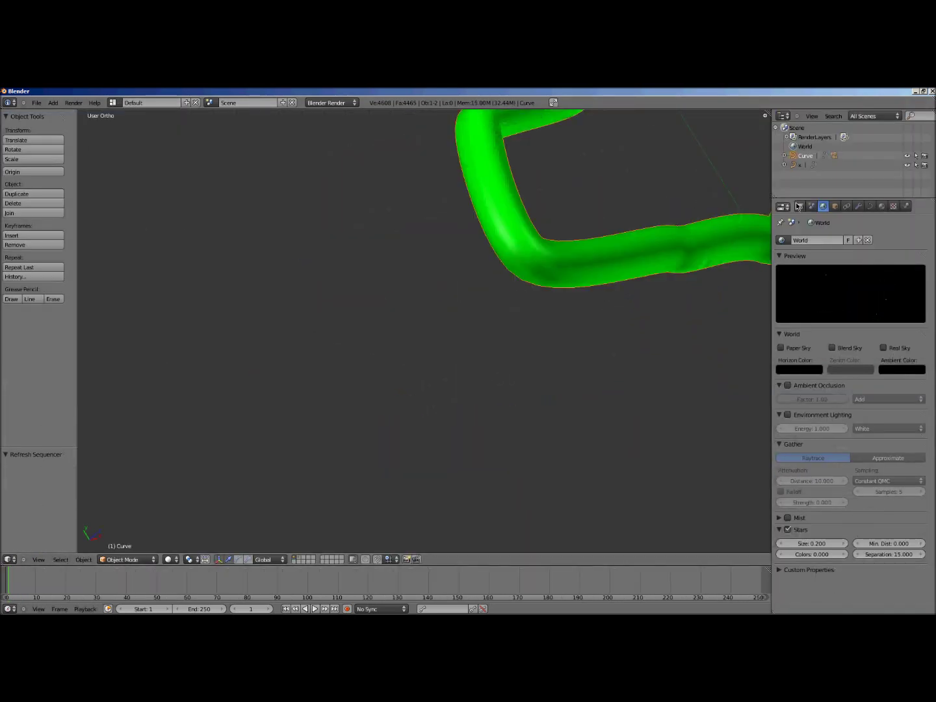
{"action": "left_click", "coordinate": [800, 207]}
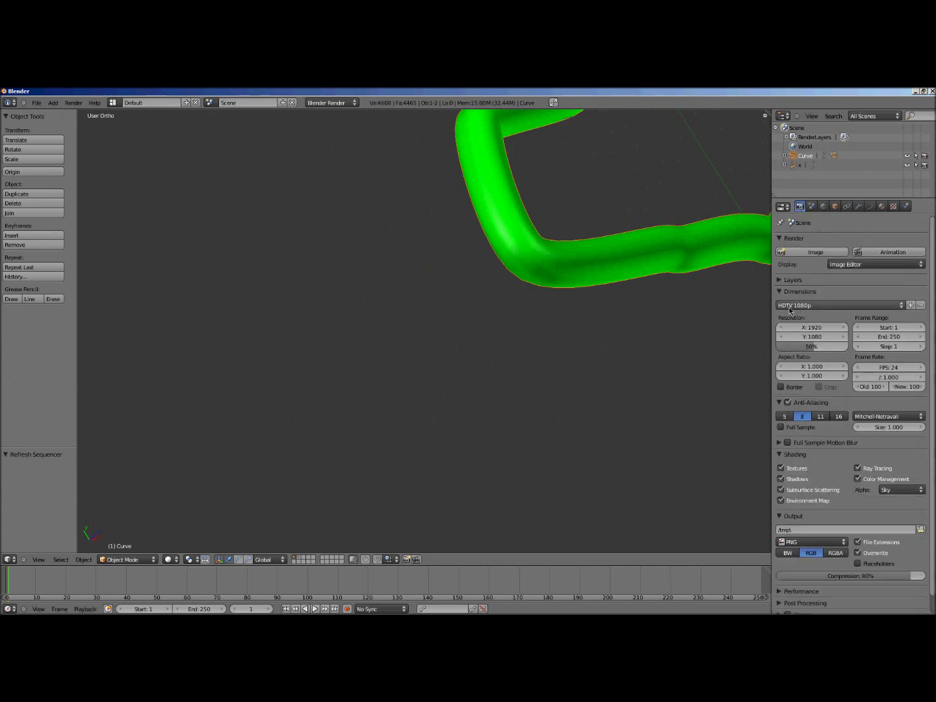
Step: Keep PNG as the output format, check the output path, and re-centre the green curve
{"action": "left_click", "coordinate": [806, 540]}
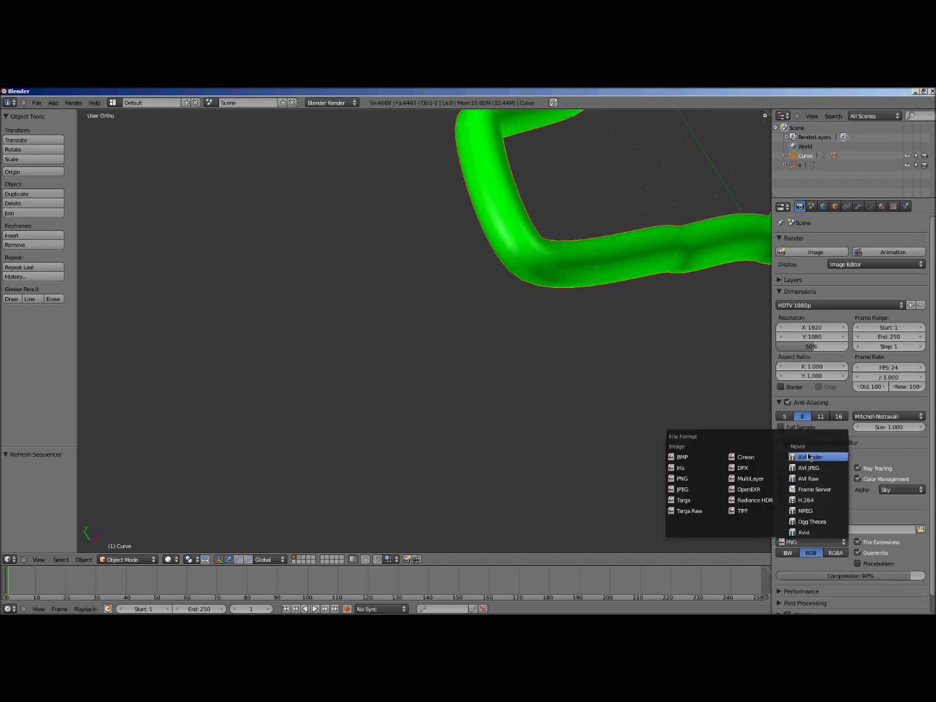
{"action": "left_click", "coordinate": [833, 552]}
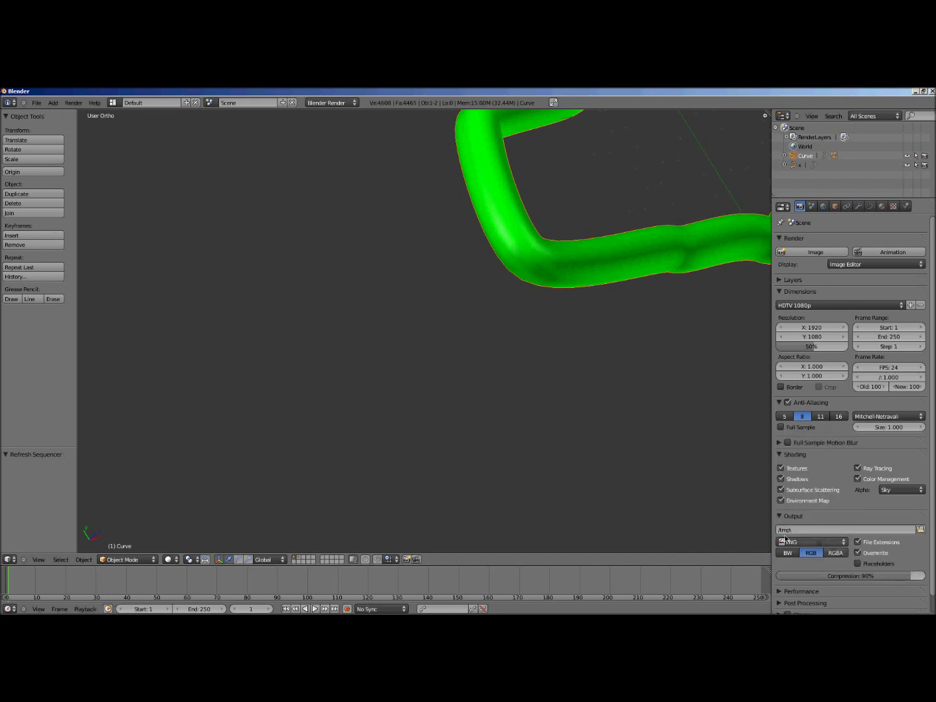
{"action": "left_click", "coordinate": [919, 530]}
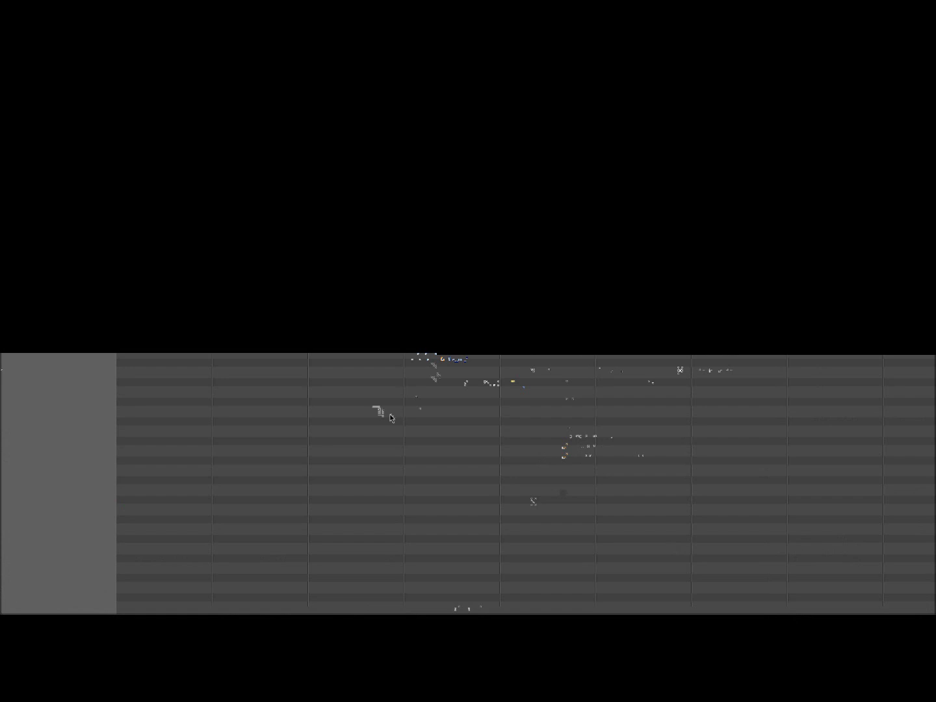
{"action": "key", "text": "Escape"}
{"action": "scroll", "coordinate": [354, 351], "scroll_direction": "down", "scroll_amount": 5}
{"action": "middle_click_drag", "start_coordinate": [572, 296], "coordinate": [478, 439]}
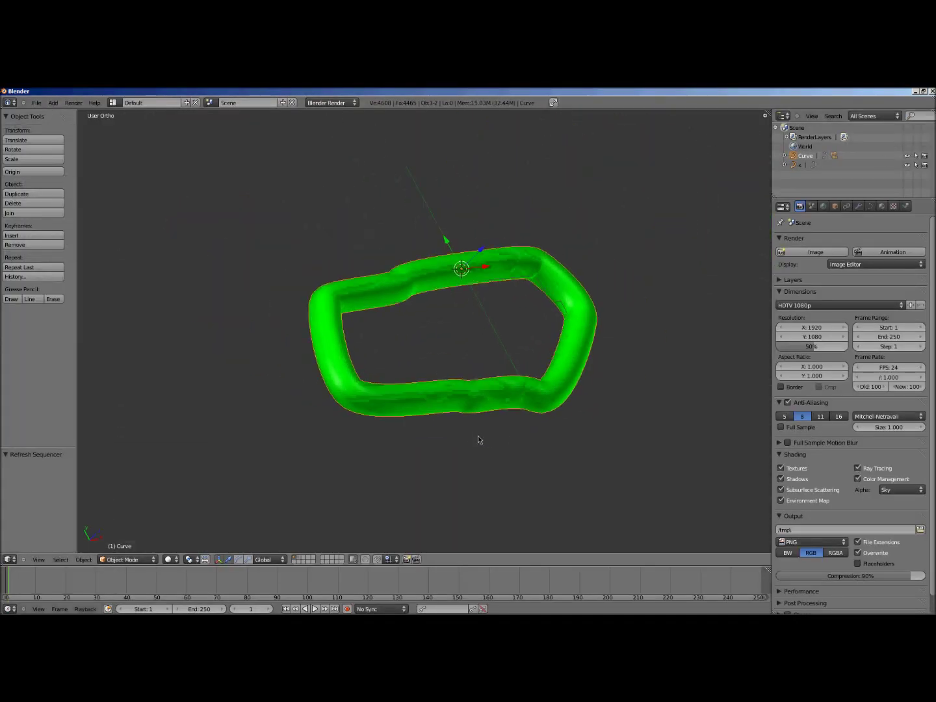